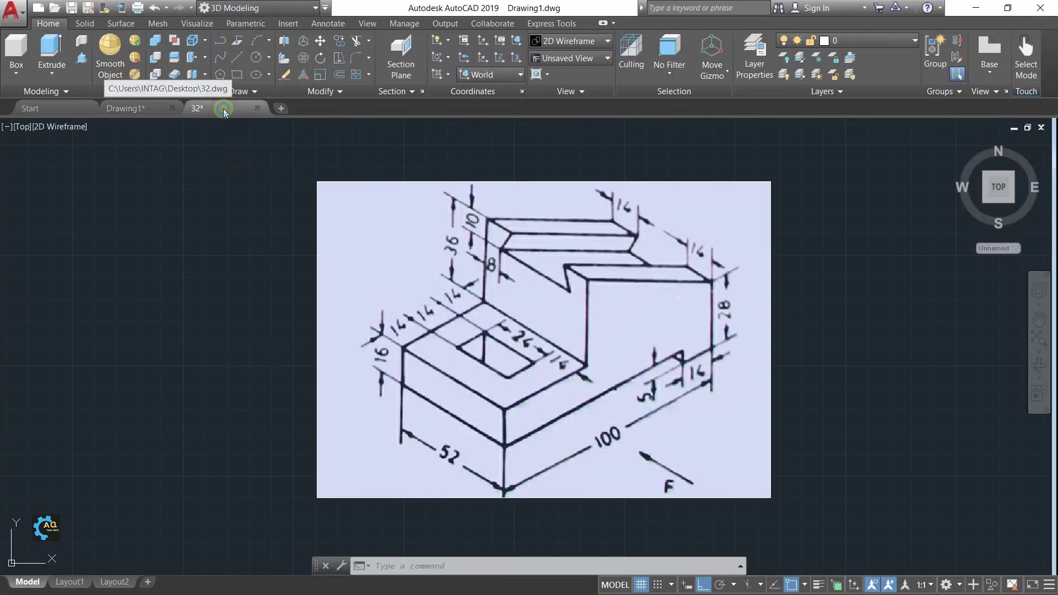
Set drawing 32 to the SW Isometric view, checking the Drawing1 reference sketch
left_click(577, 64)
left_click(564, 156)
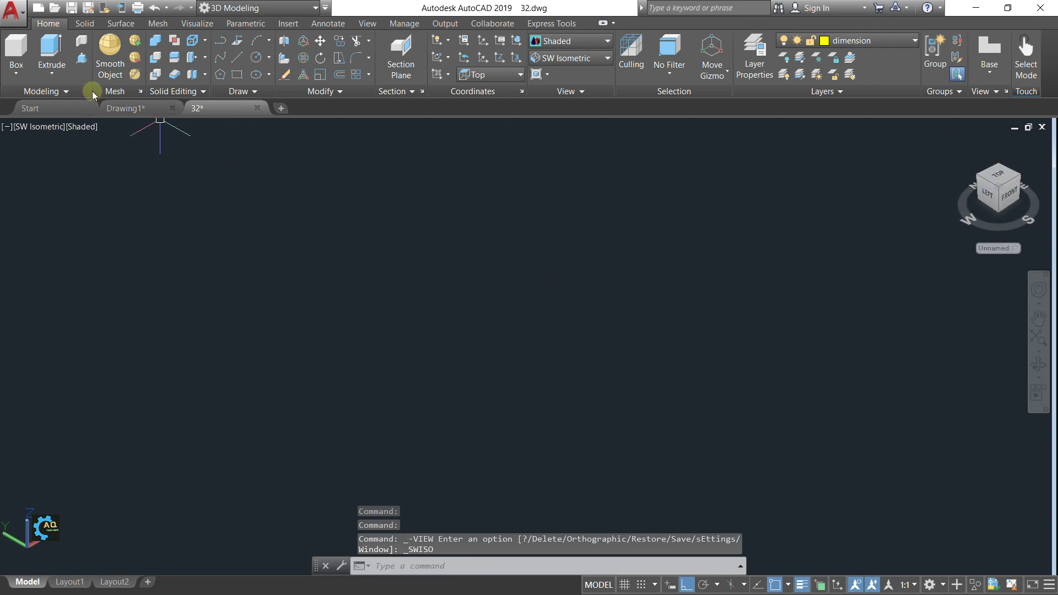
left_click(151, 109)
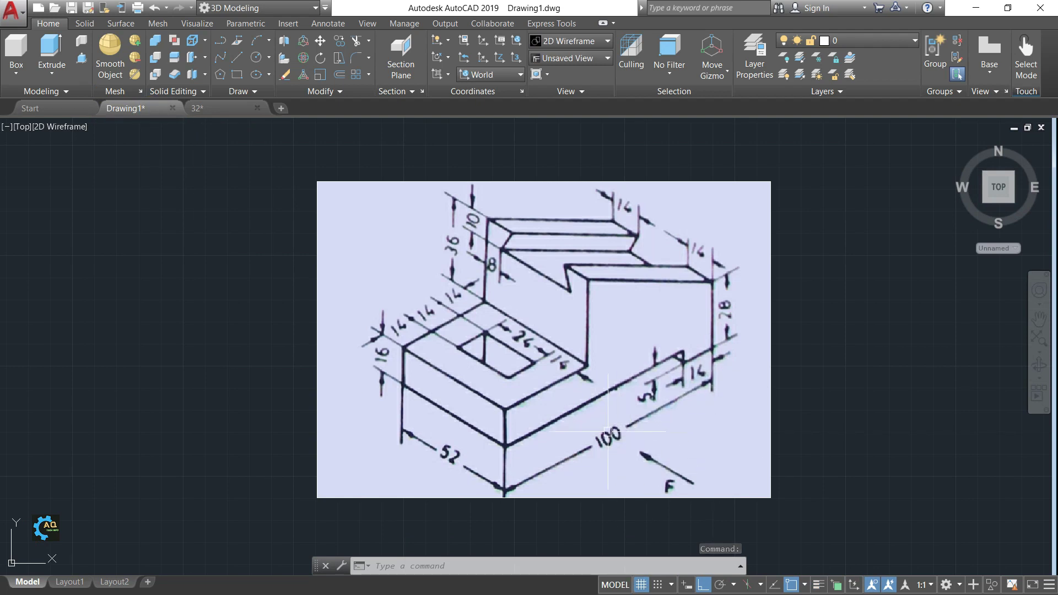
left_click(218, 109)
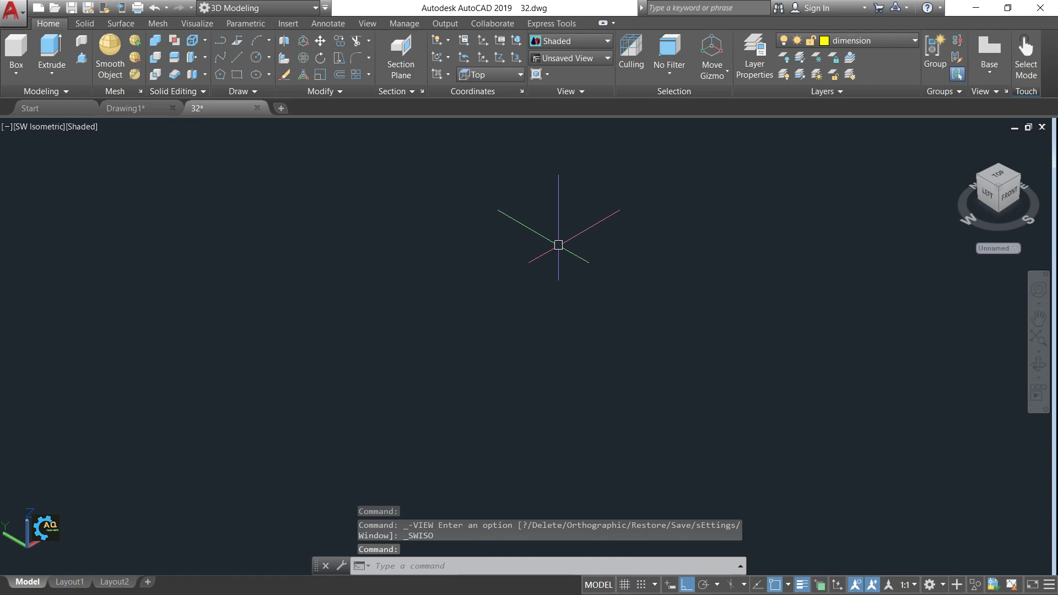
Draw the first 100-unit edge of the base outline and recentre it in view
left_click(234, 60)
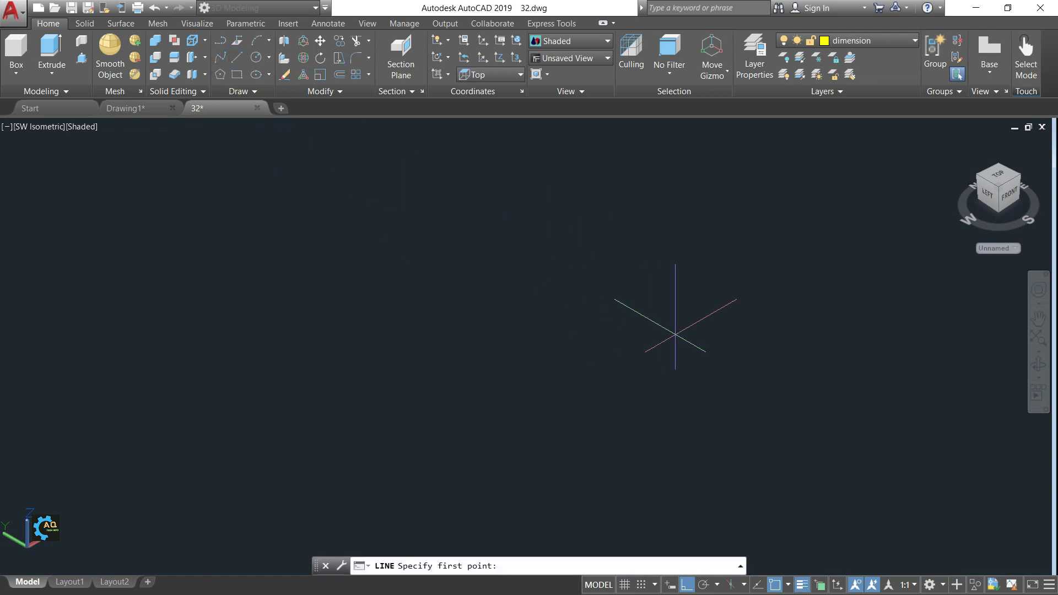
left_click(732, 283)
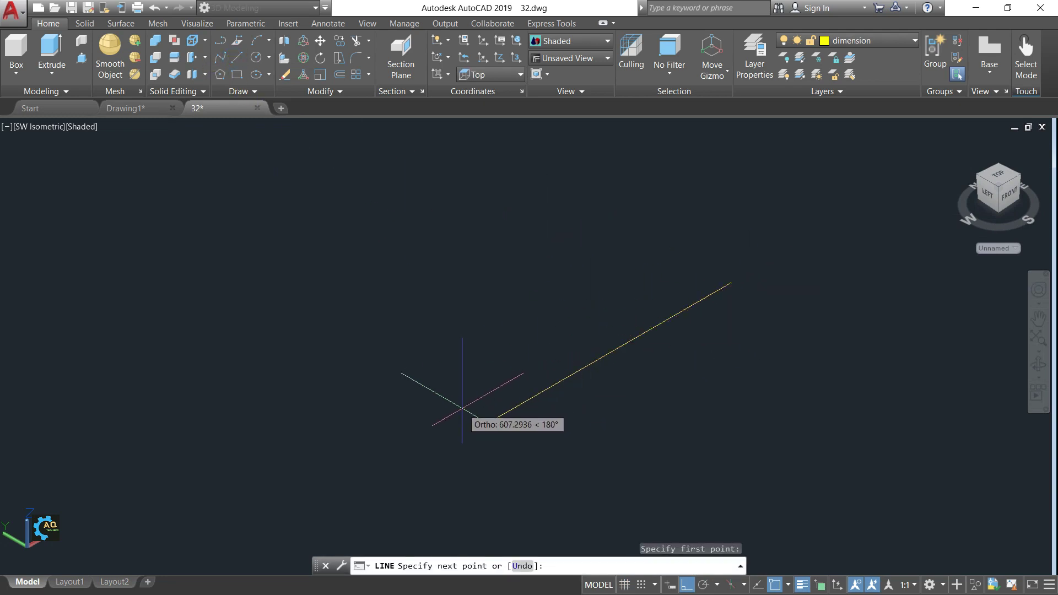
type("100")
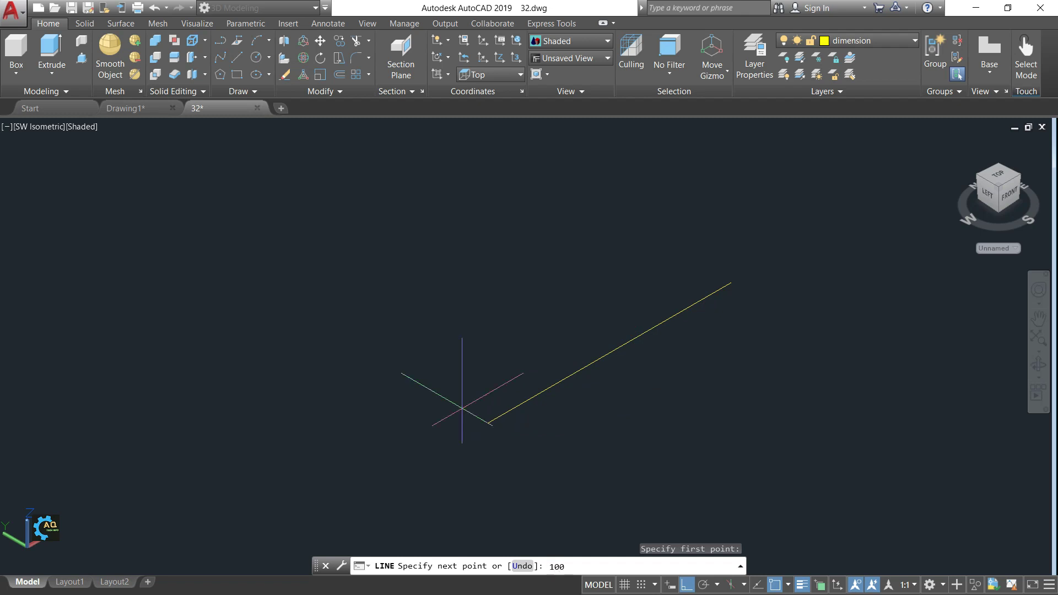
key("Return")
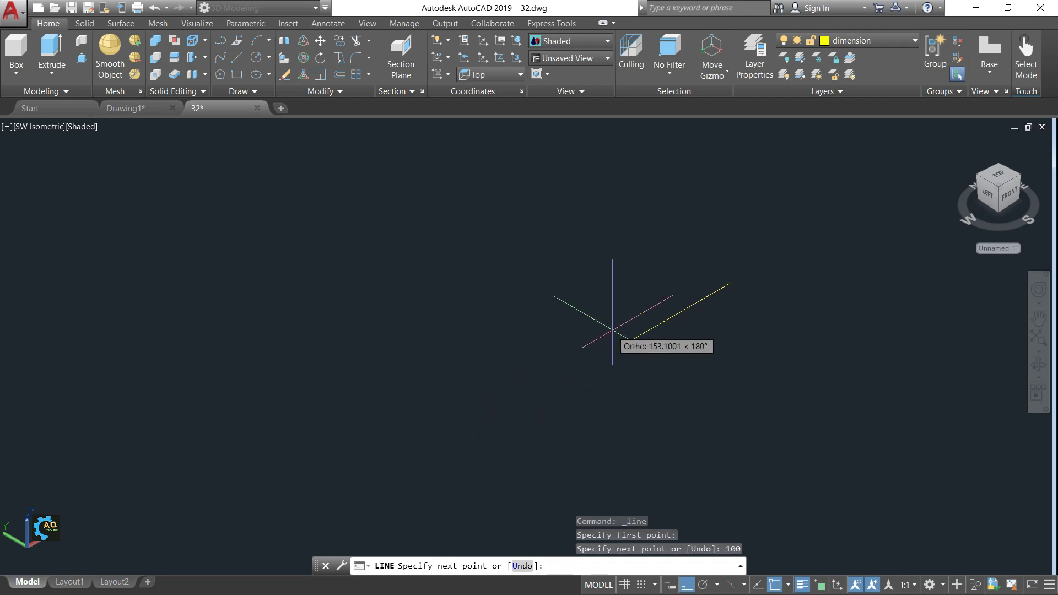
key("Escape")
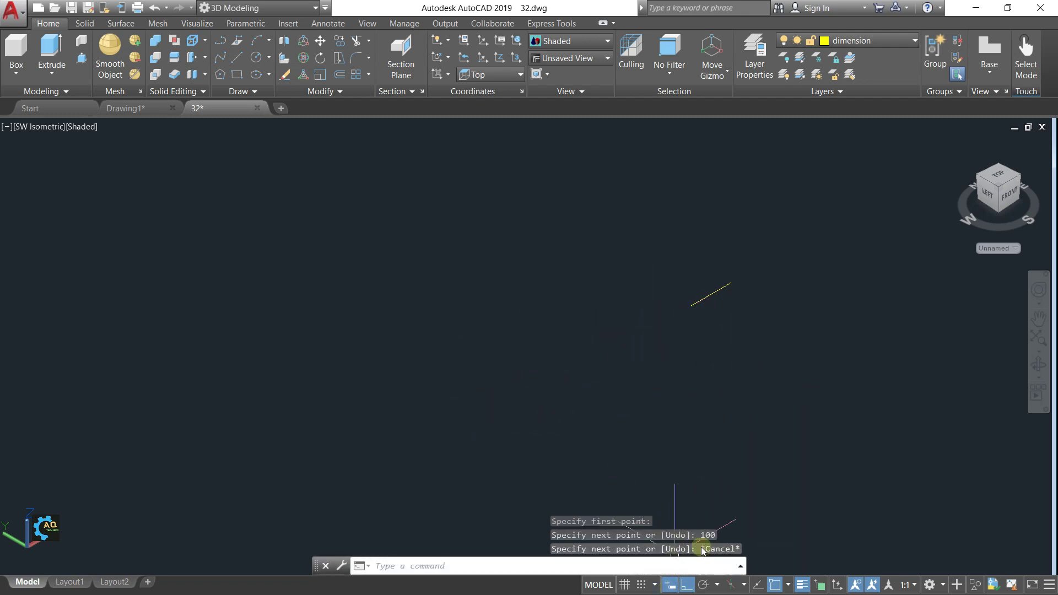
scroll(717, 308, "up", 3)
scroll(685, 296, "up", 3)
middle_click_drag(705, 301, 670, 344)
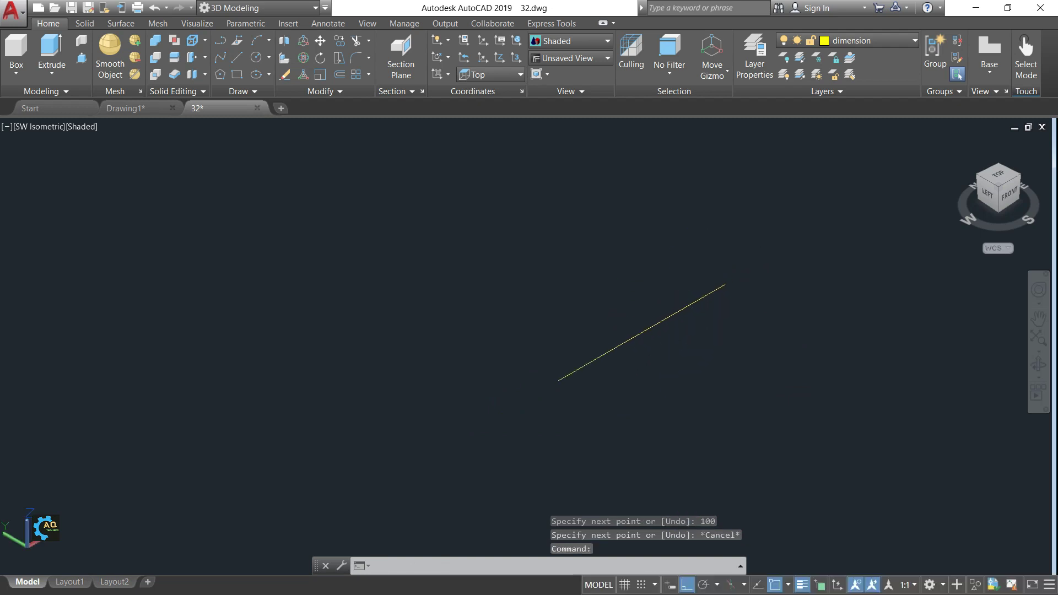
key("Escape")
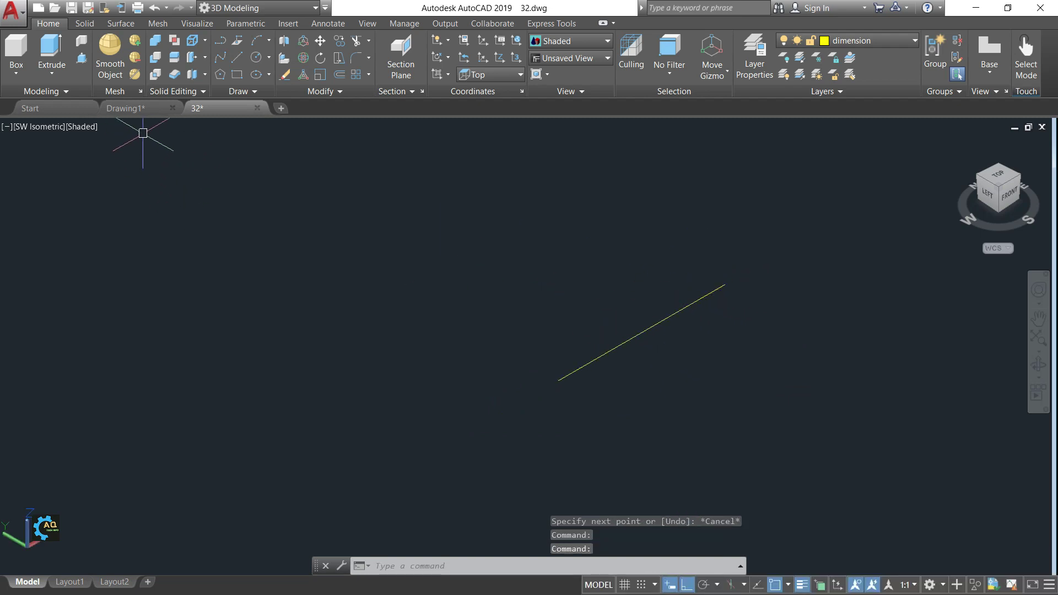
left_click(146, 108)
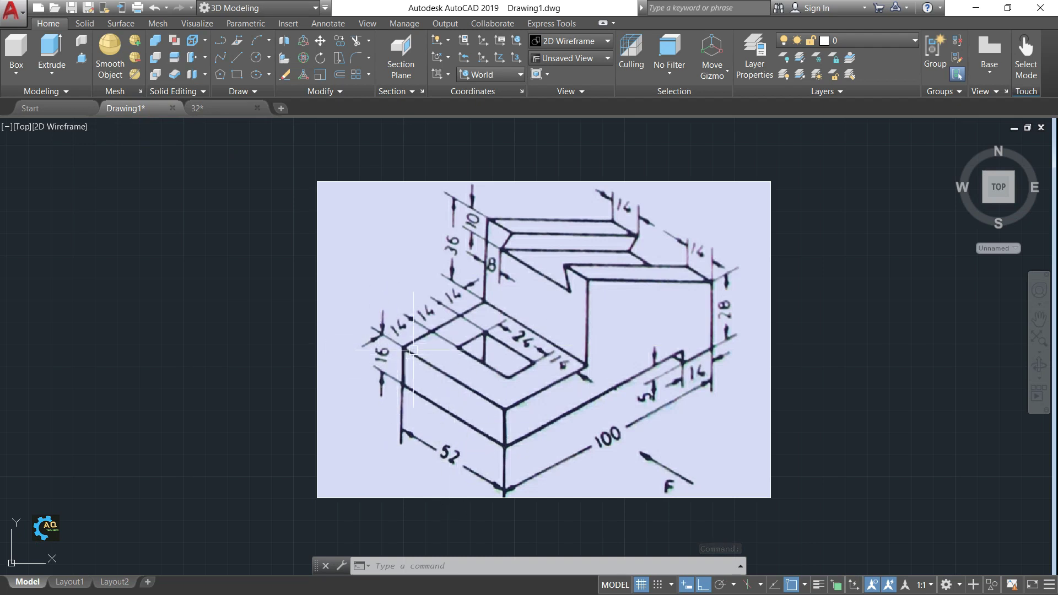
left_click(230, 107)
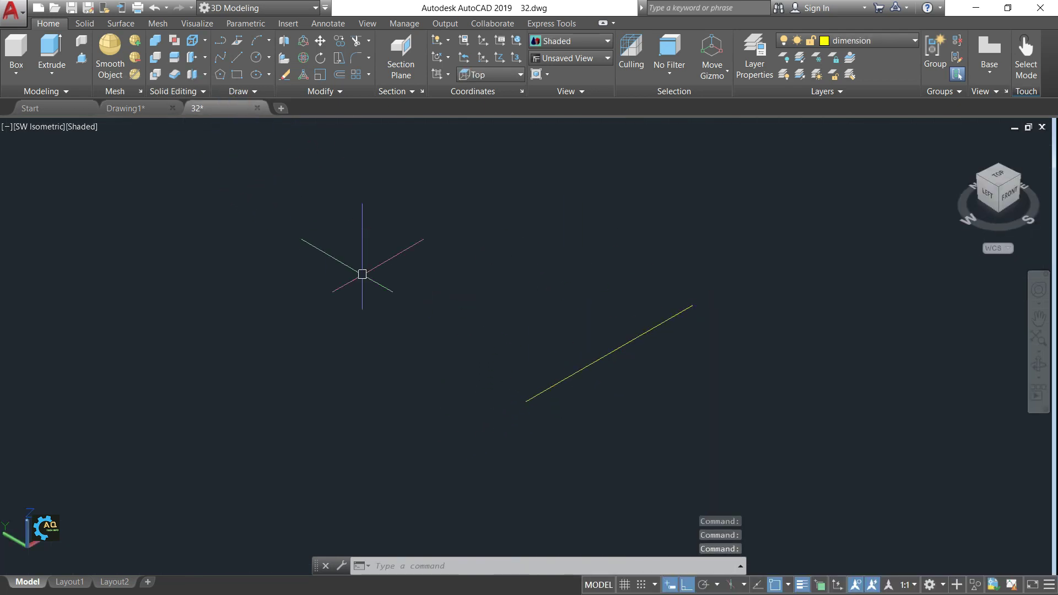
Add the 52-unit side and close the rectangle using Object Snap Tracking (F11)
left_click(237, 57)
left_click(526, 401)
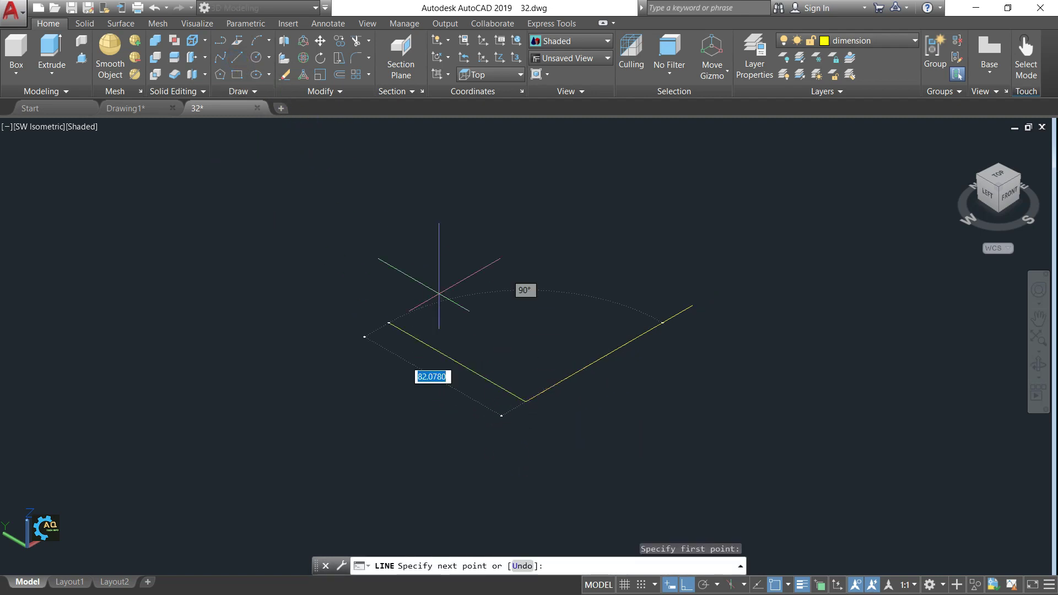
type("52")
key("Return")
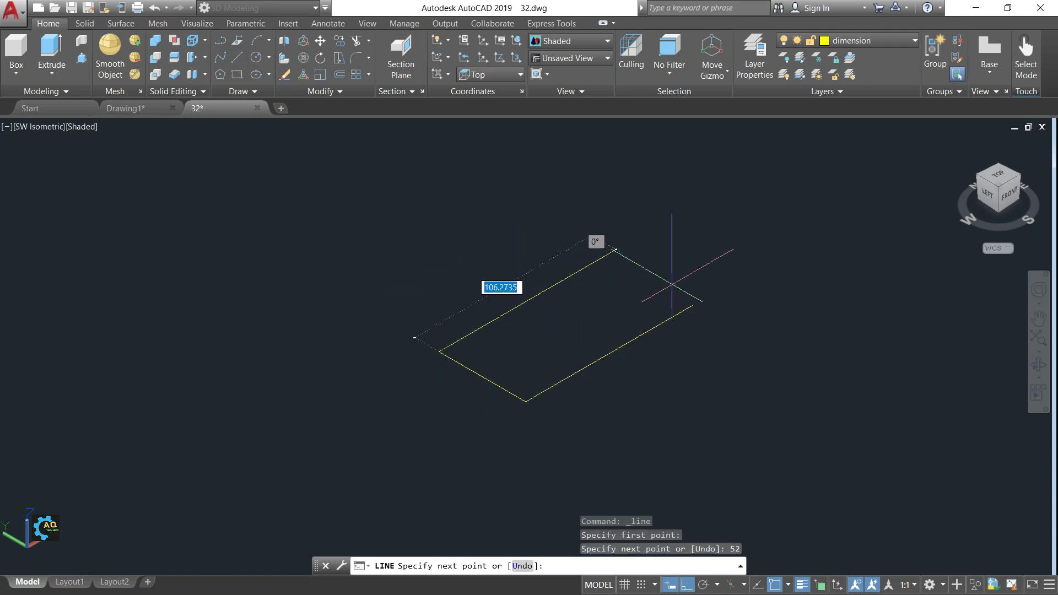
key("F11")
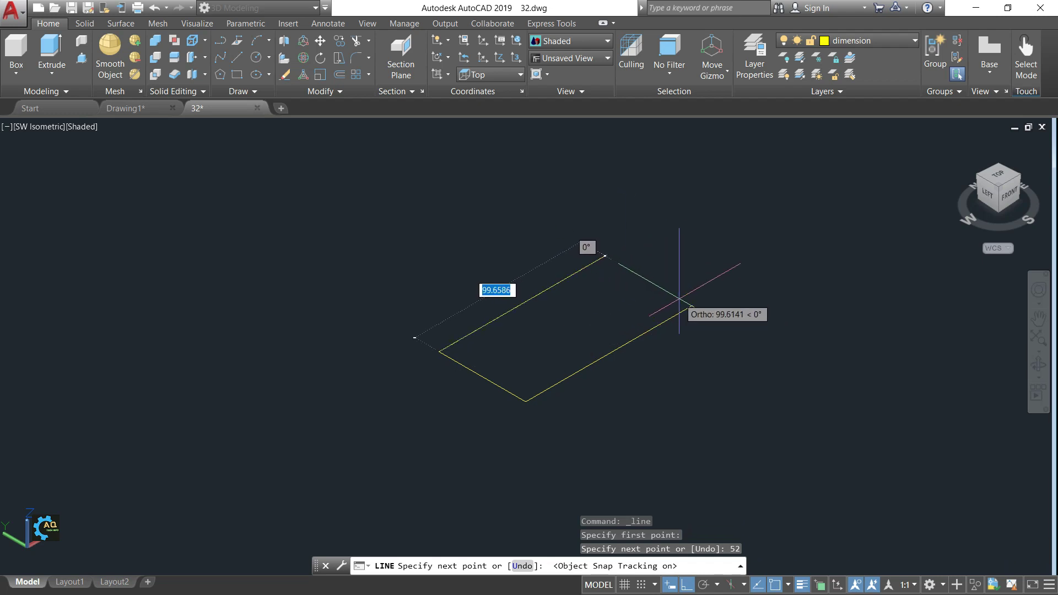
left_click(606, 257)
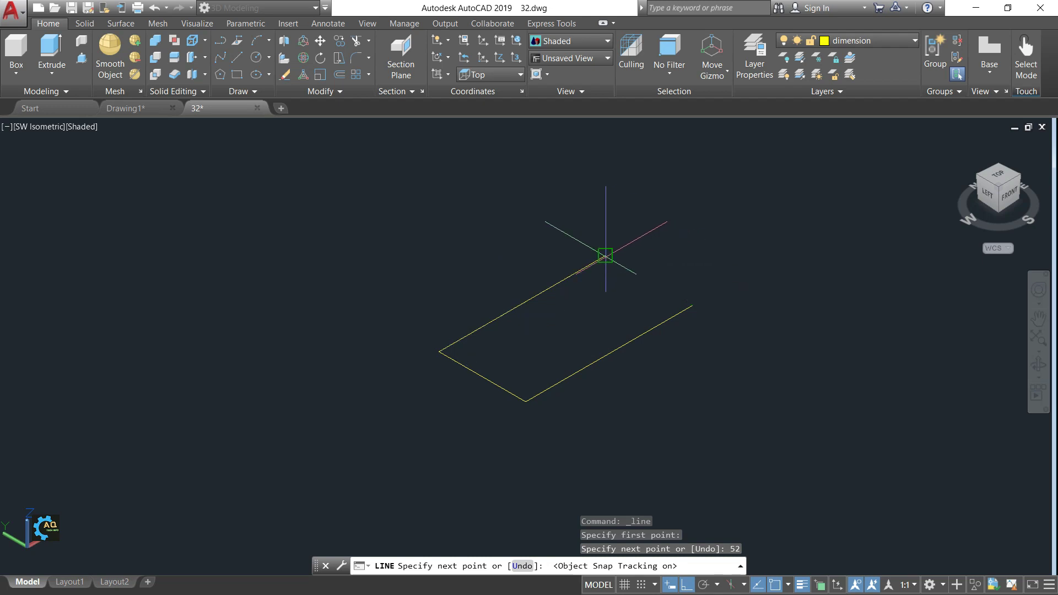
left_click(692, 304)
key("Escape")
middle_click_drag(759, 362, 719, 371)
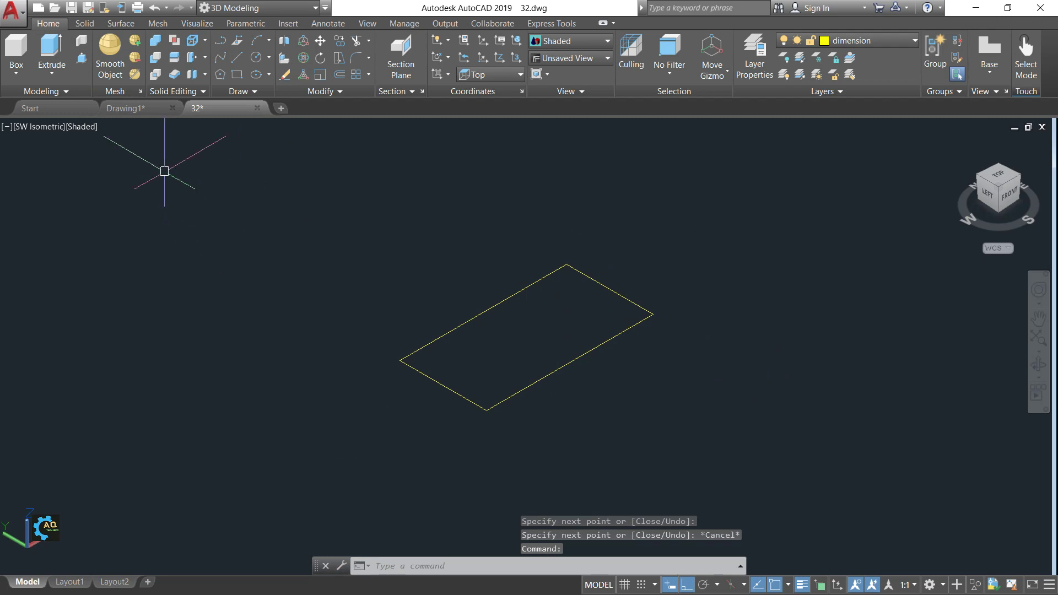
left_click(138, 108)
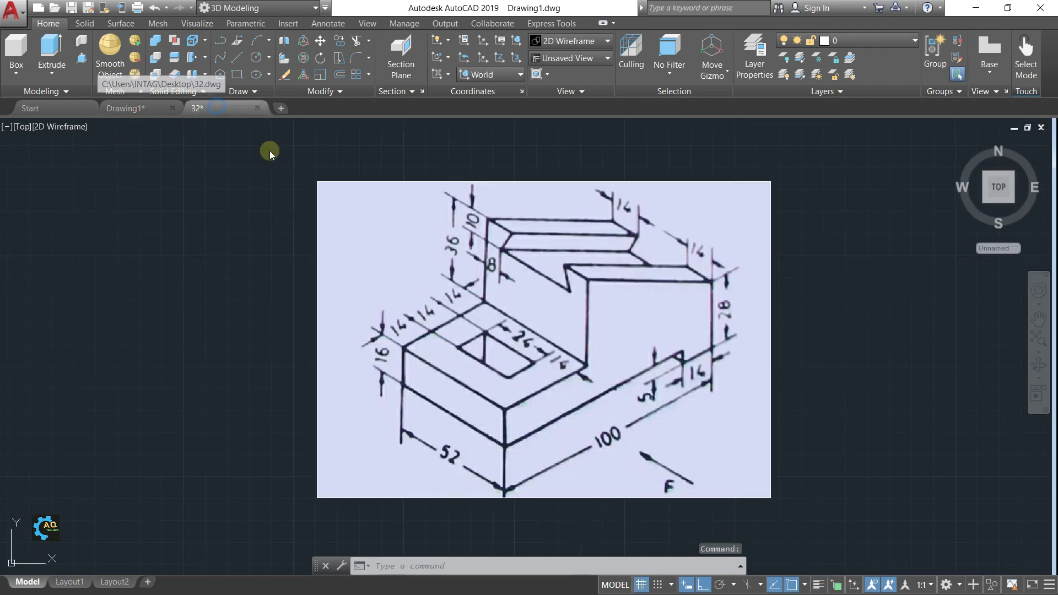
left_click(220, 108)
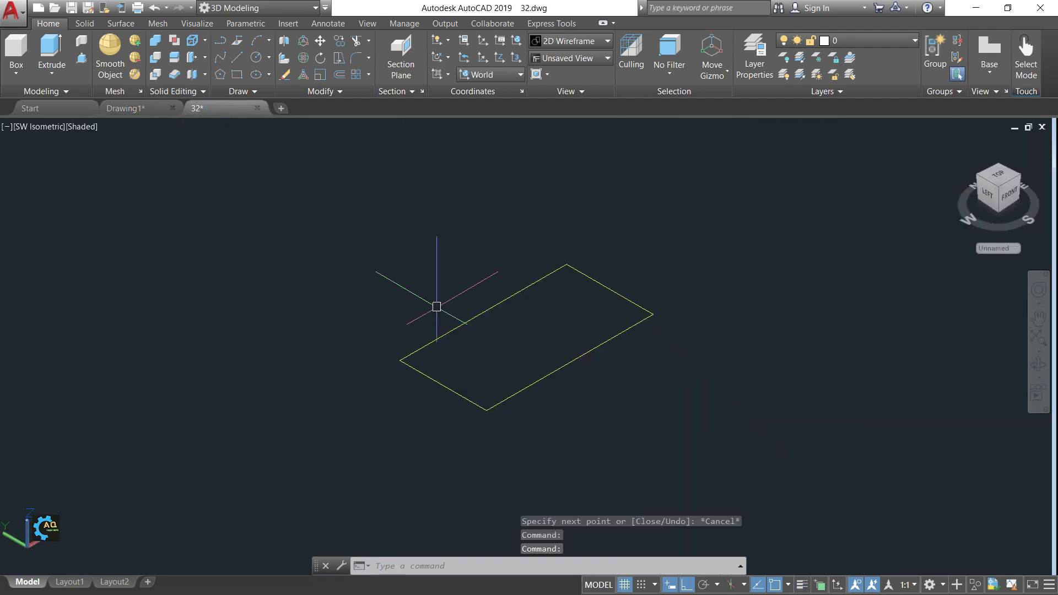
Press-pull the 100 × 52 rectangle up 16 units into a solid block
left_click(81, 59)
left_click(461, 373)
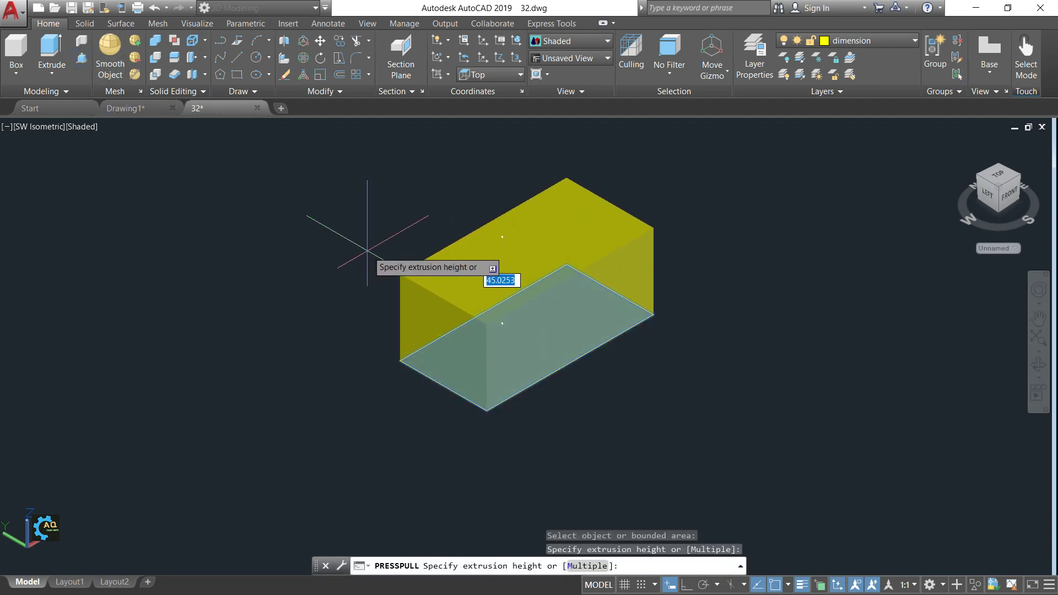
key("Return")
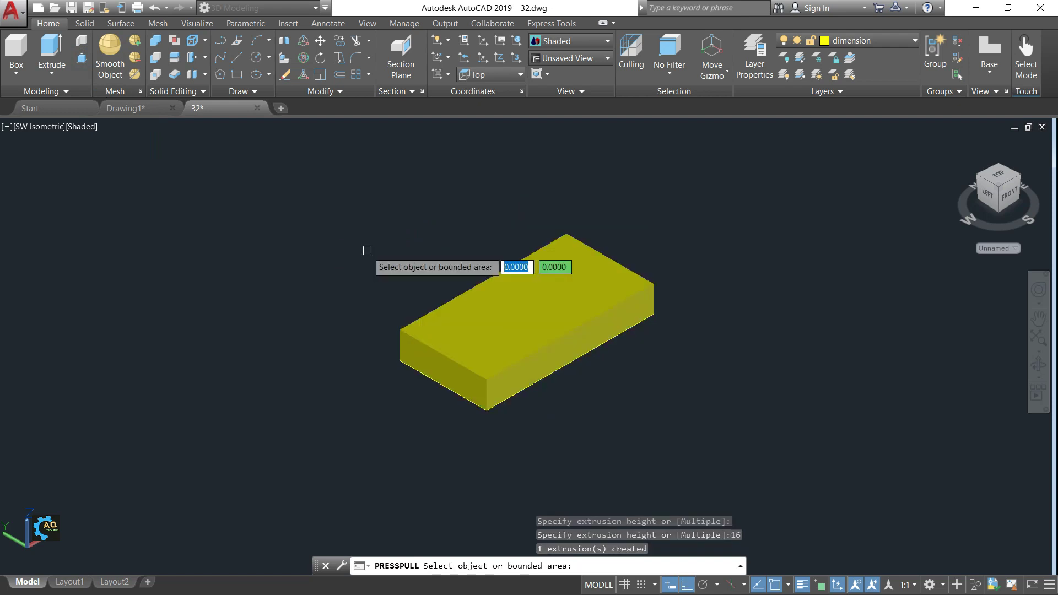
key("Return")
scroll(499, 371, "up", 2)
scroll(388, 337, "up", 2)
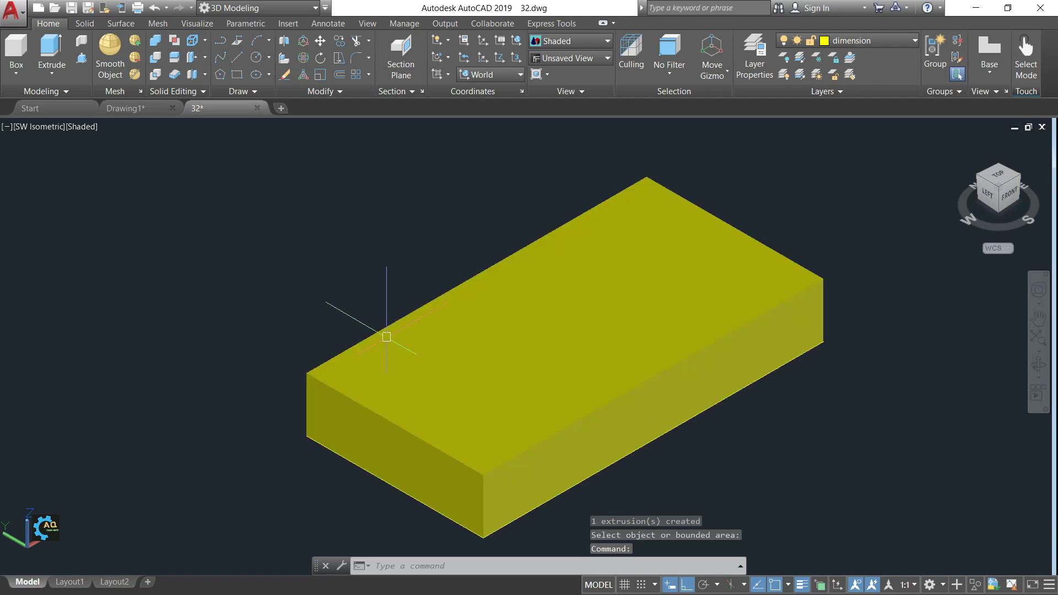
left_click(132, 108)
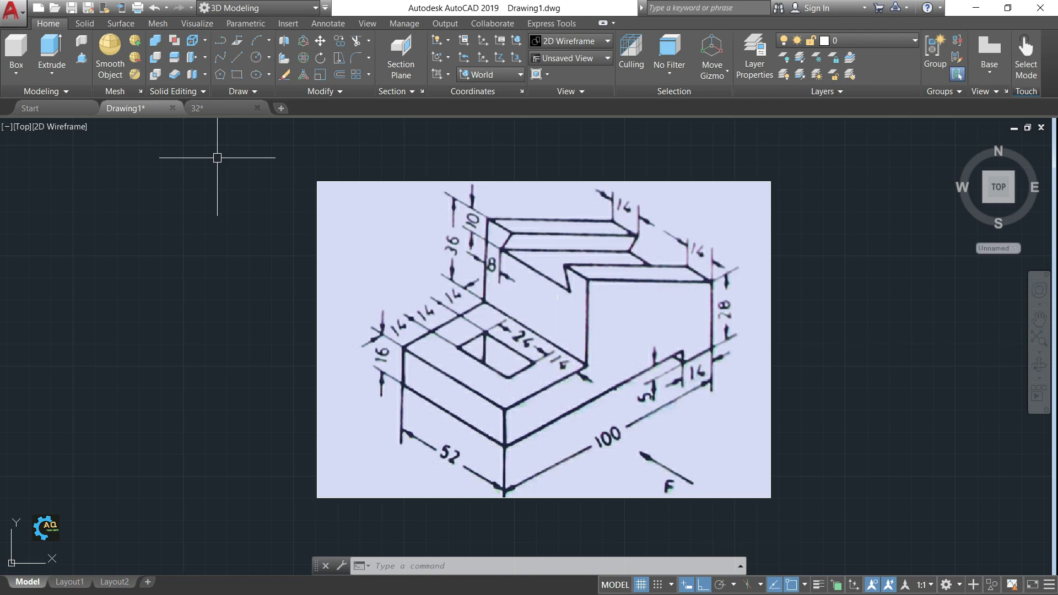
left_click(209, 108)
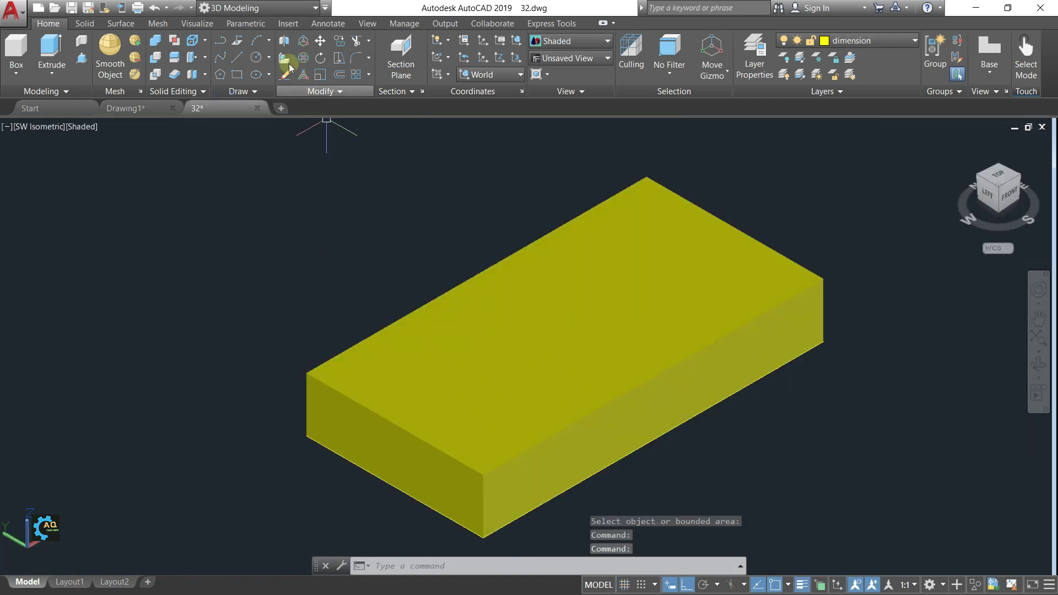
Copy the long front top edge 14 units inward onto the top face
left_click(206, 44)
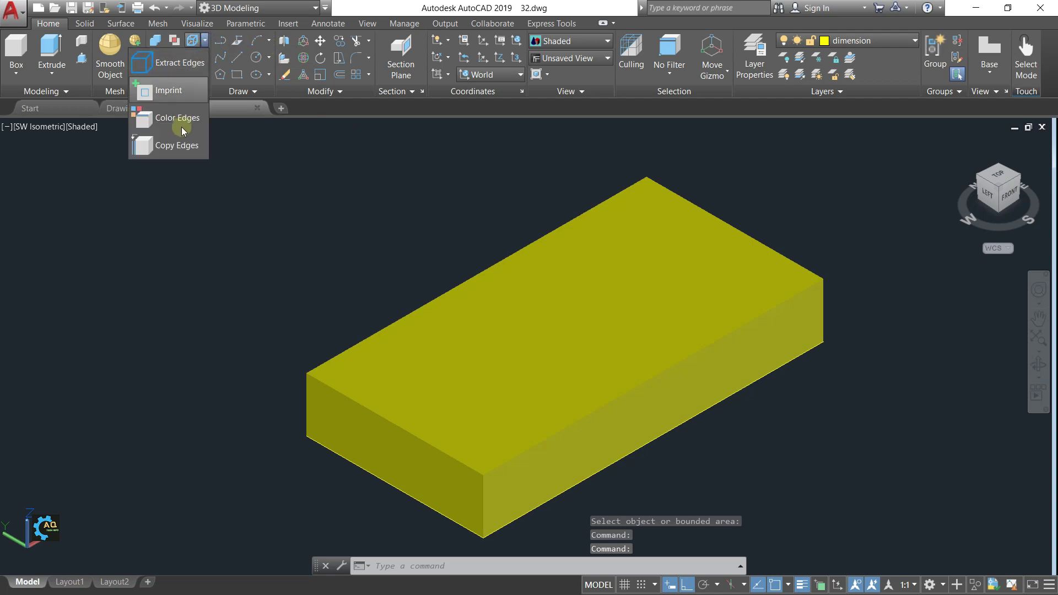
left_click(170, 142)
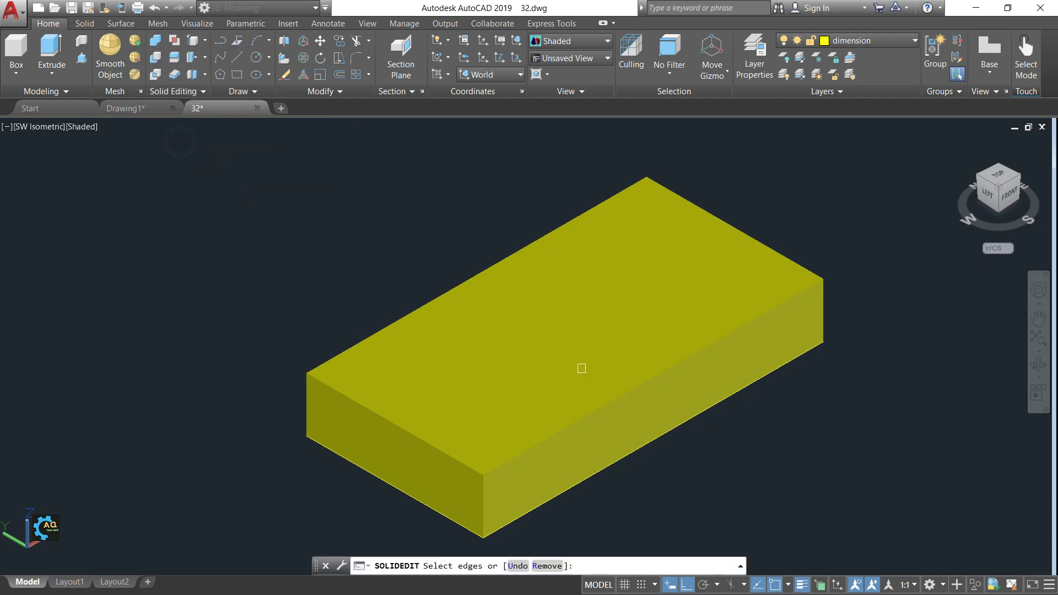
left_click(598, 409)
key("Return")
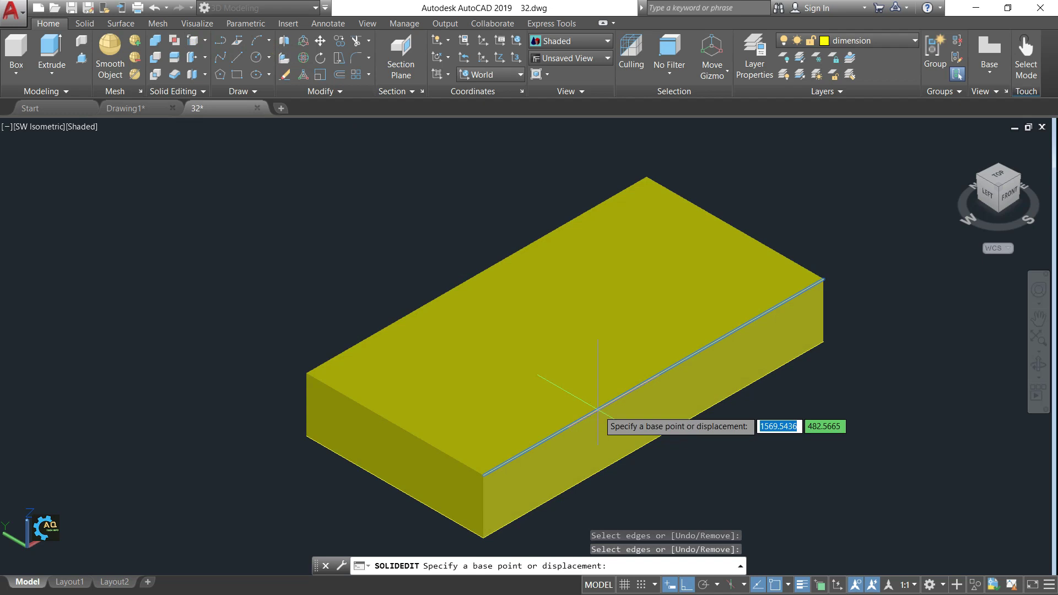
left_click(484, 475)
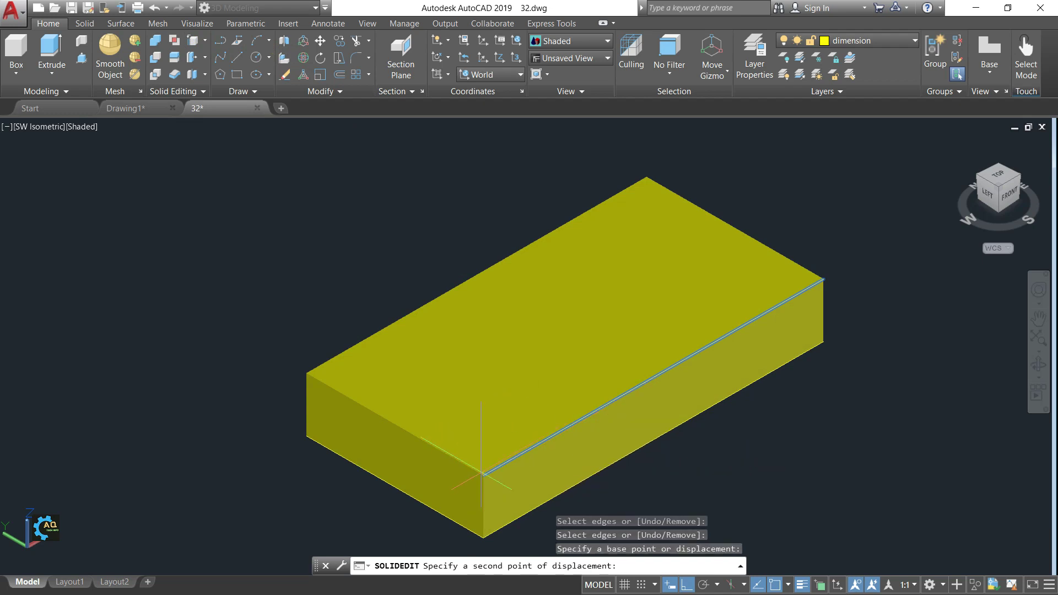
type("14")
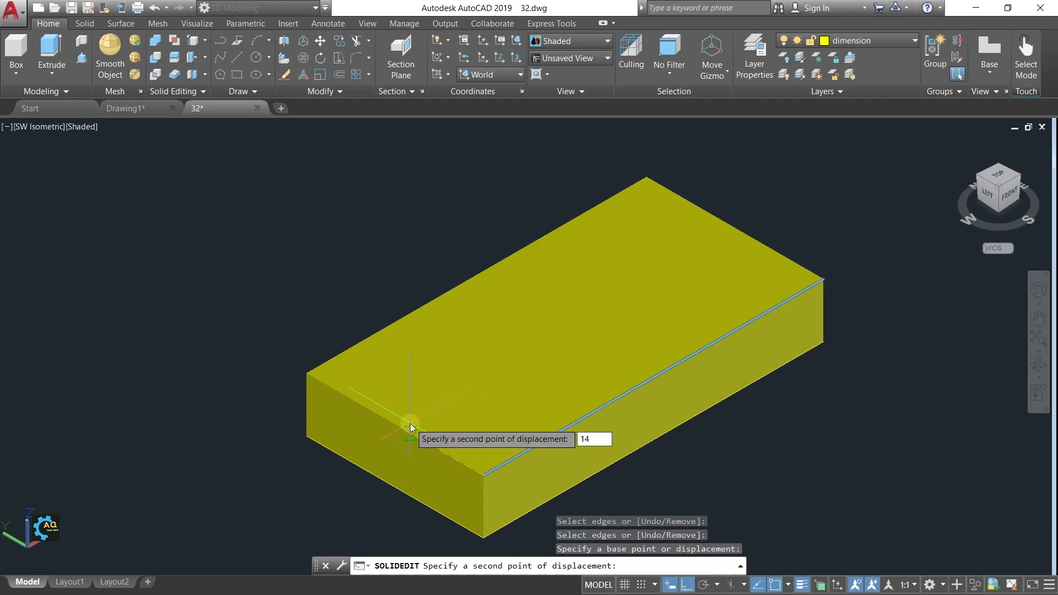
key("Return")
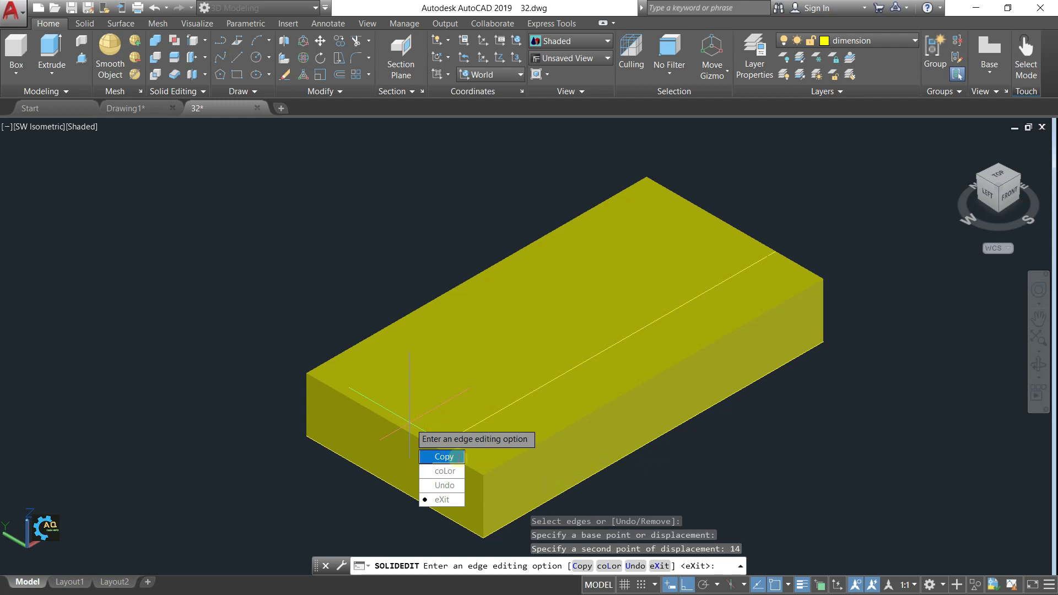
left_click(456, 461)
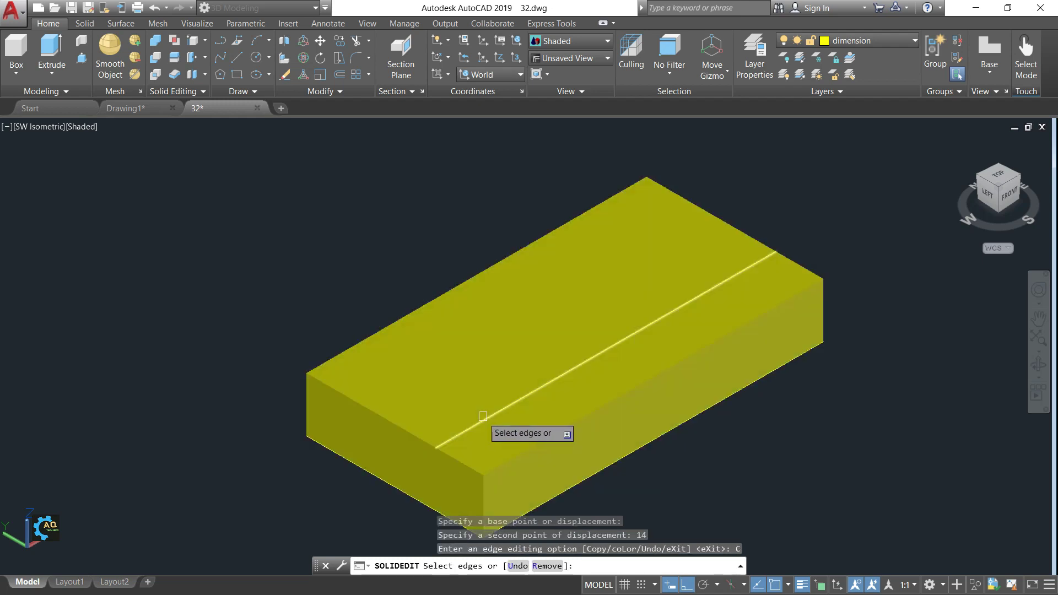
key("Escape")
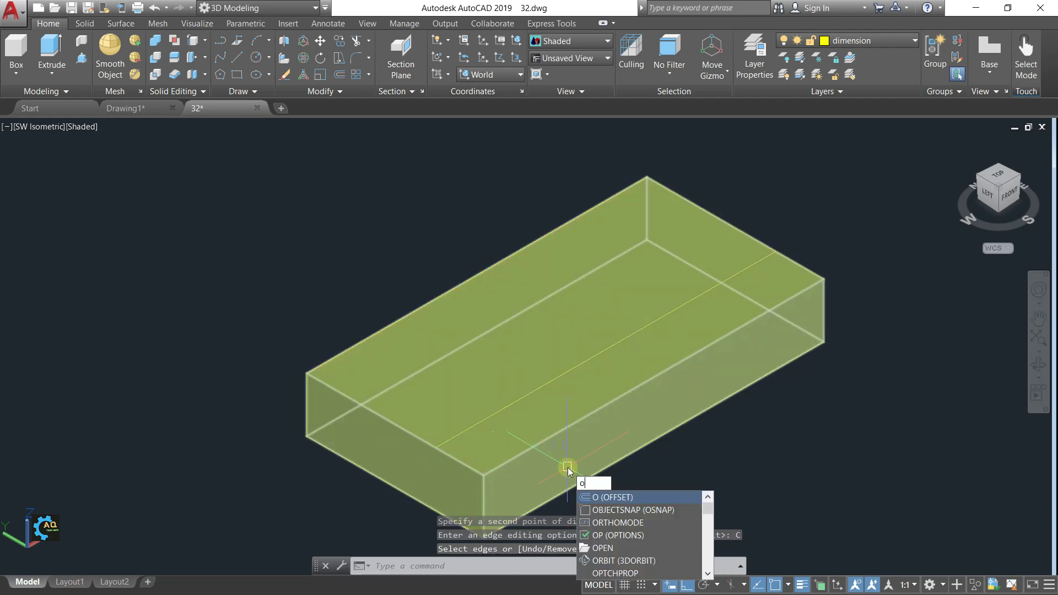
Offset the copied line 24 units further across the top face
key("Return")
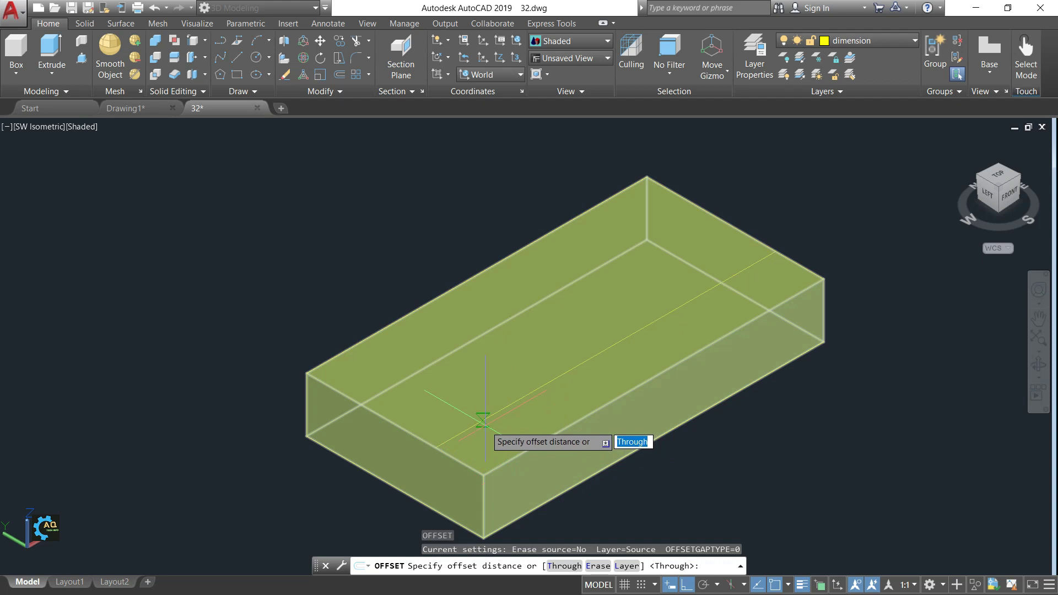
type("24")
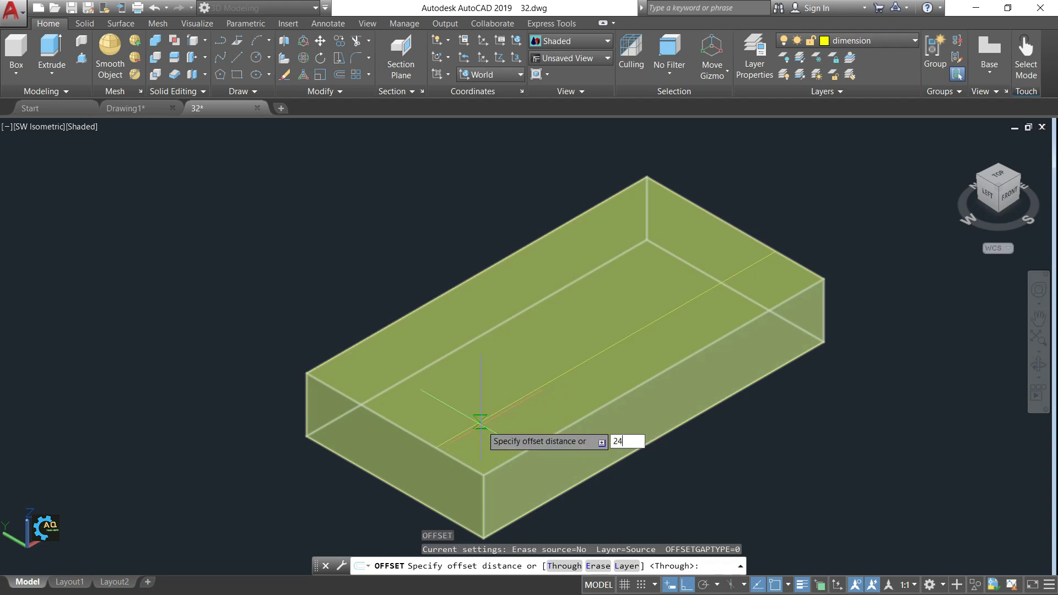
key("Return")
left_click(455, 431)
left_click(459, 394)
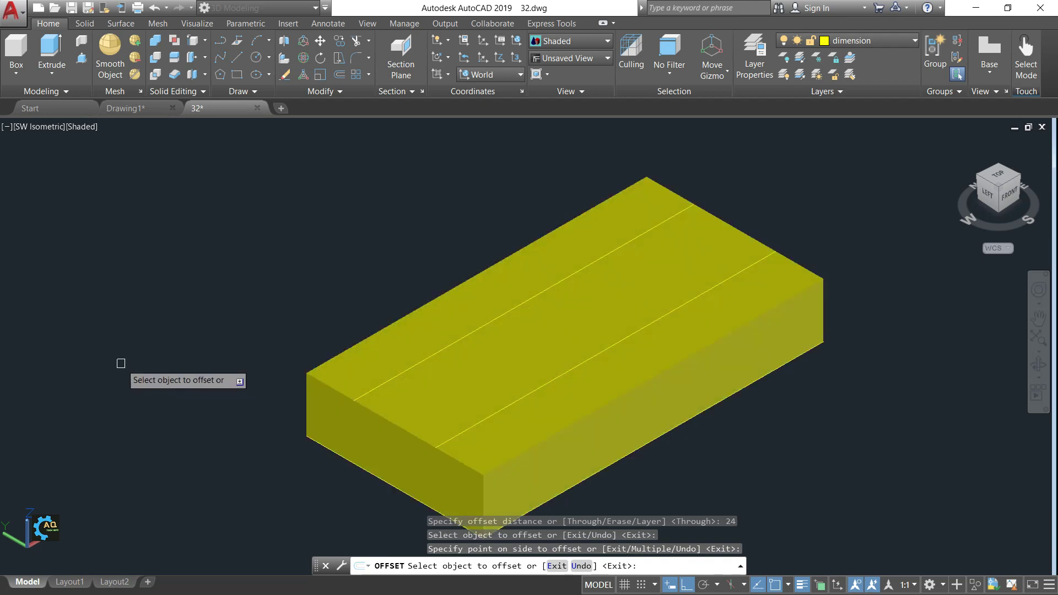
key("Escape")
left_click(159, 107)
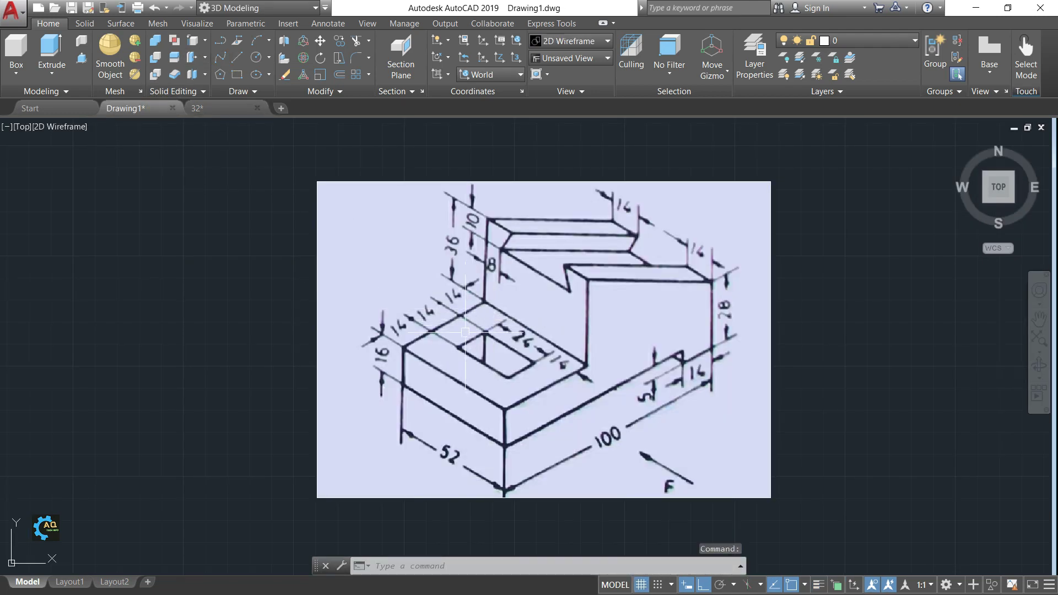
left_click(199, 108)
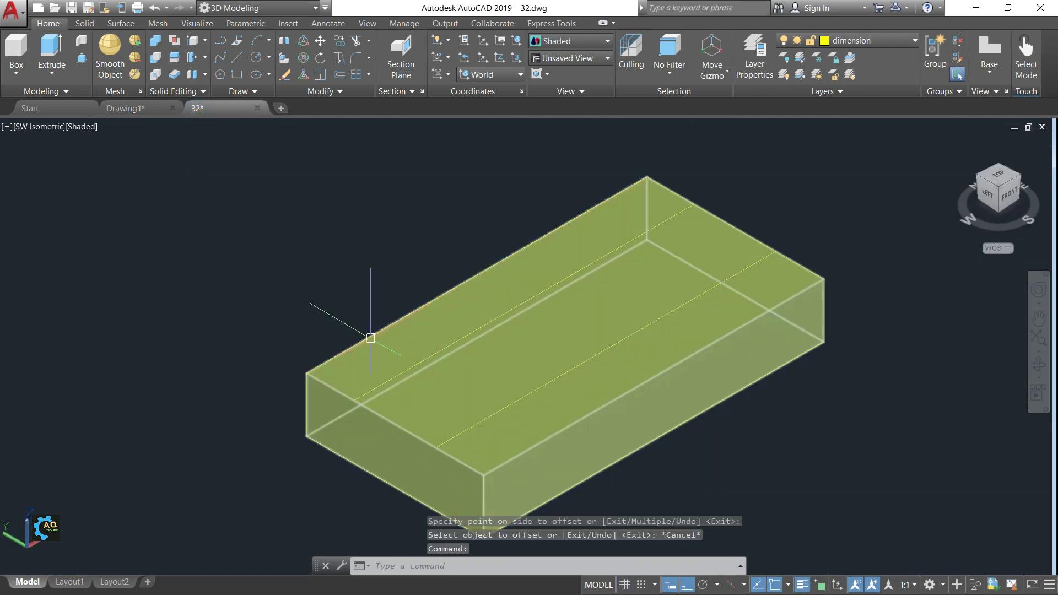
Copy the short top edge 14 units inward as a crosswise guide line
left_click(193, 43)
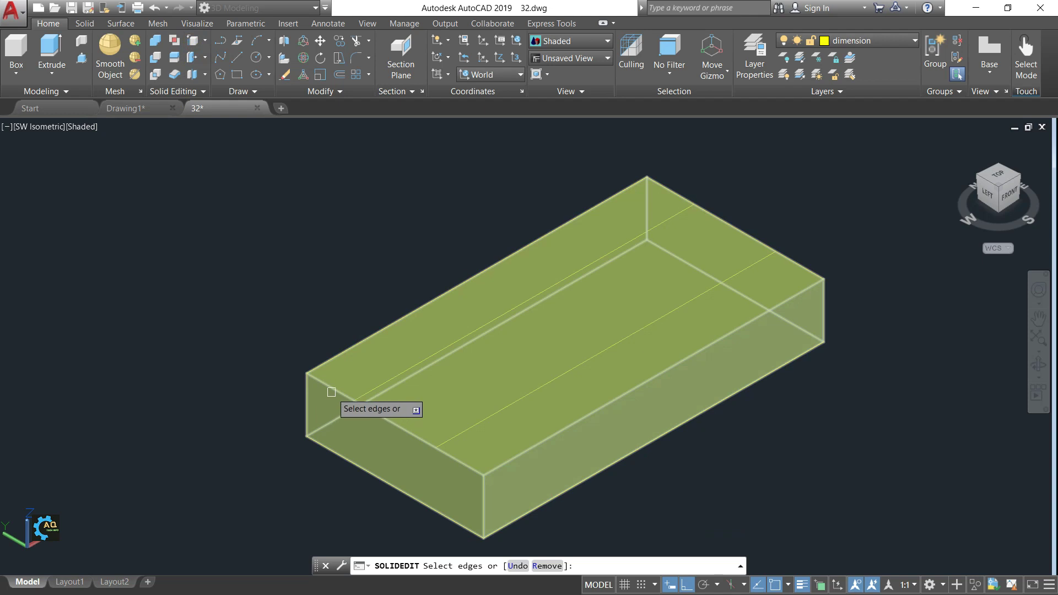
left_click(332, 388)
key("Return")
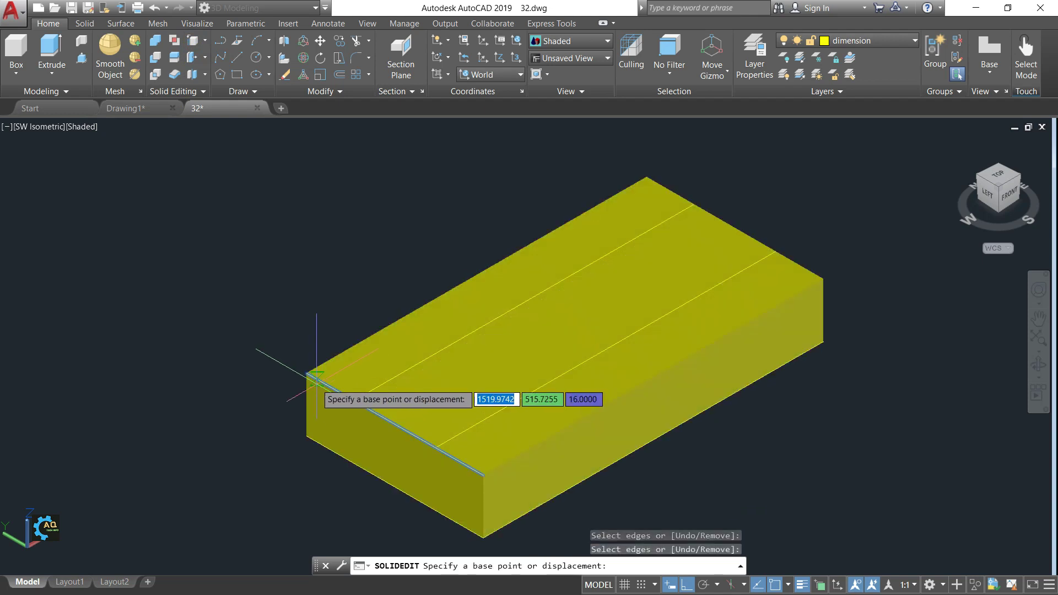
left_click(307, 374)
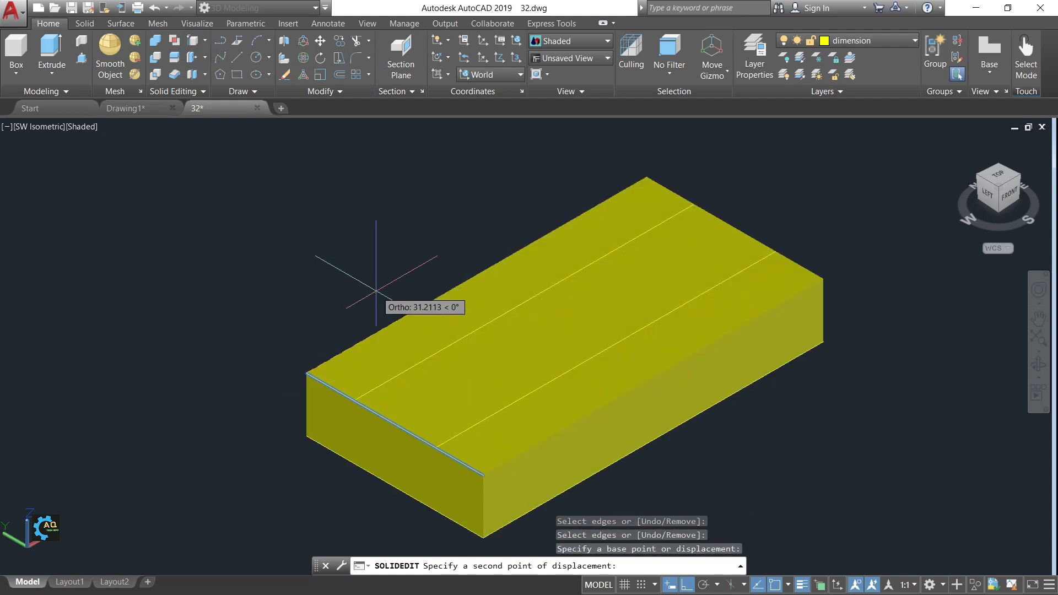
type("14")
key("Return")
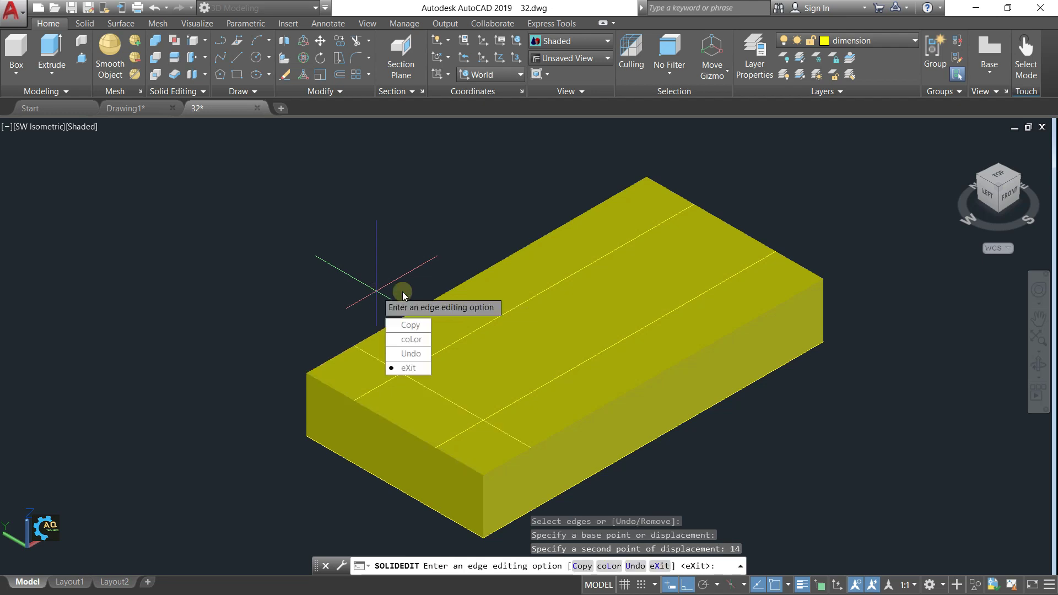
left_click(408, 329)
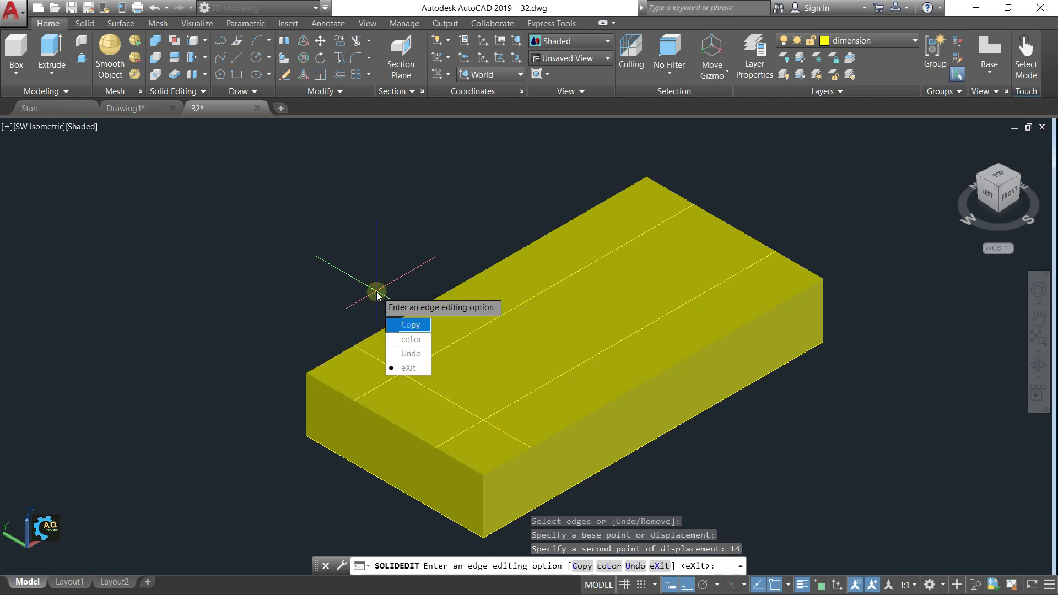
left_click(362, 346)
left_click(362, 346)
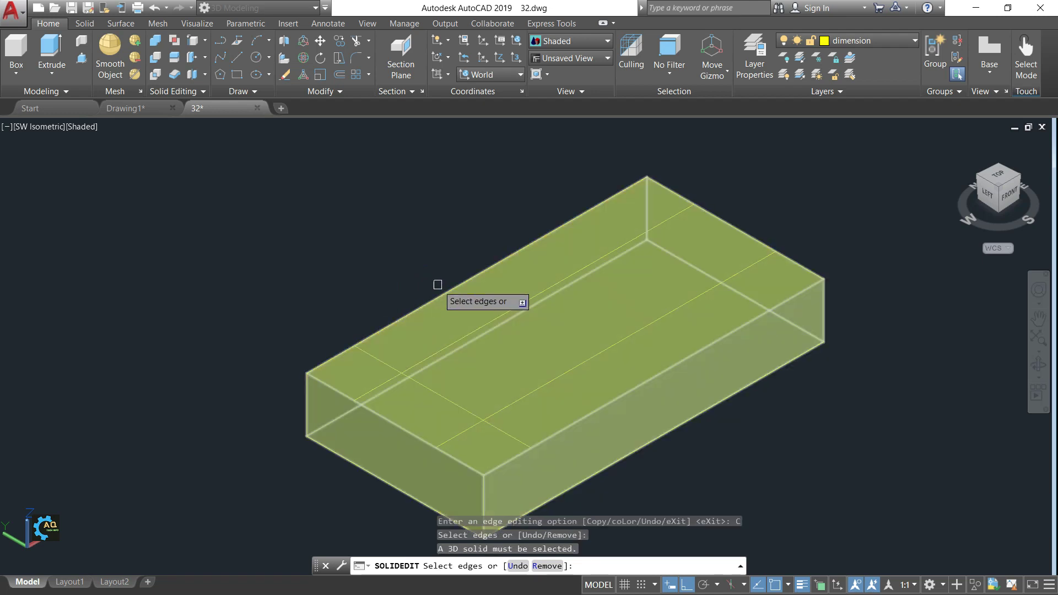
key("Return")
key("Escape")
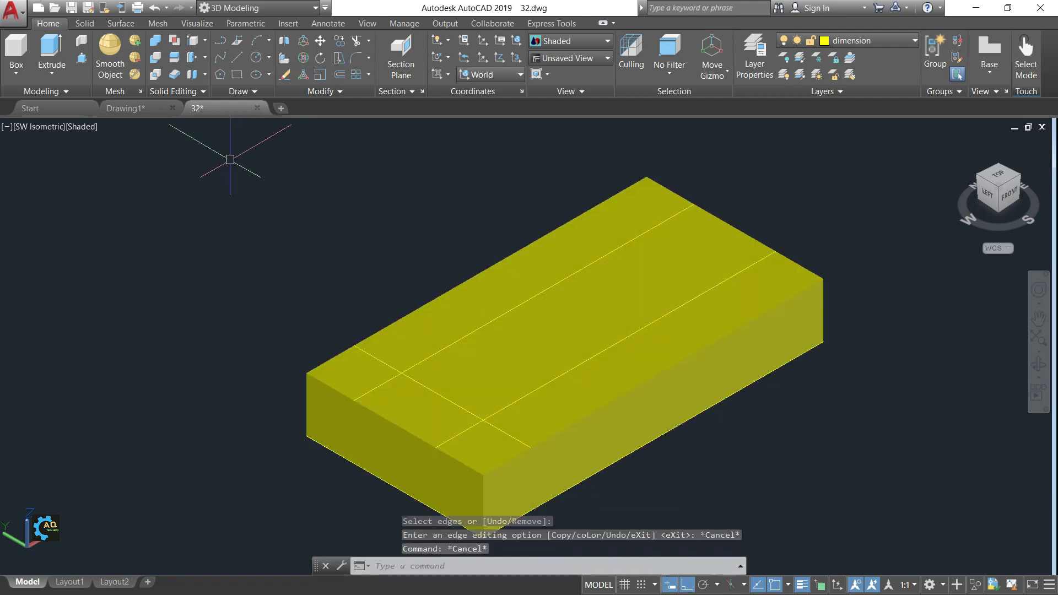
left_click(135, 108)
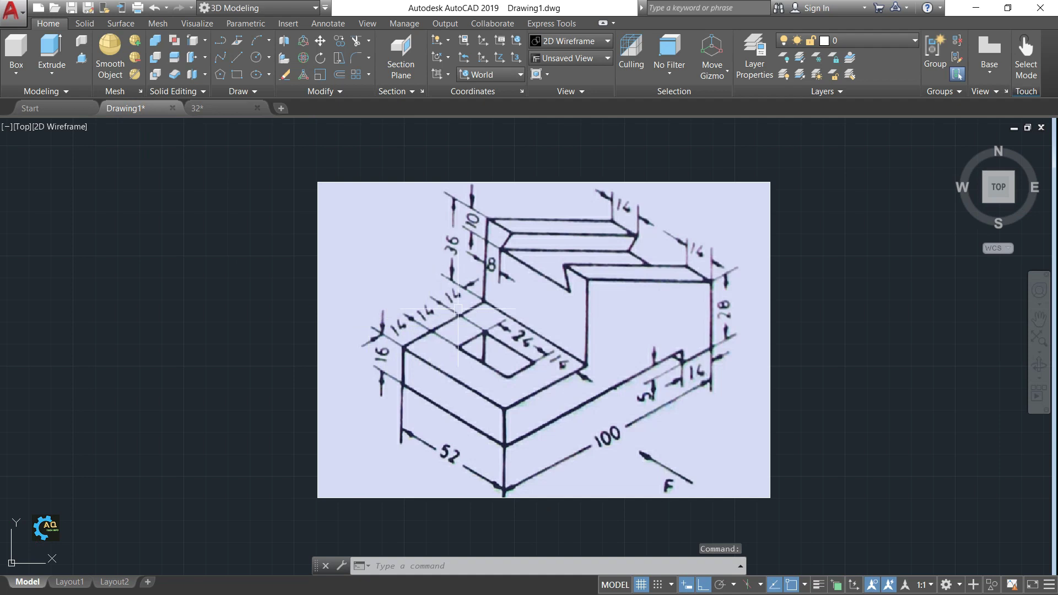
left_click(220, 108)
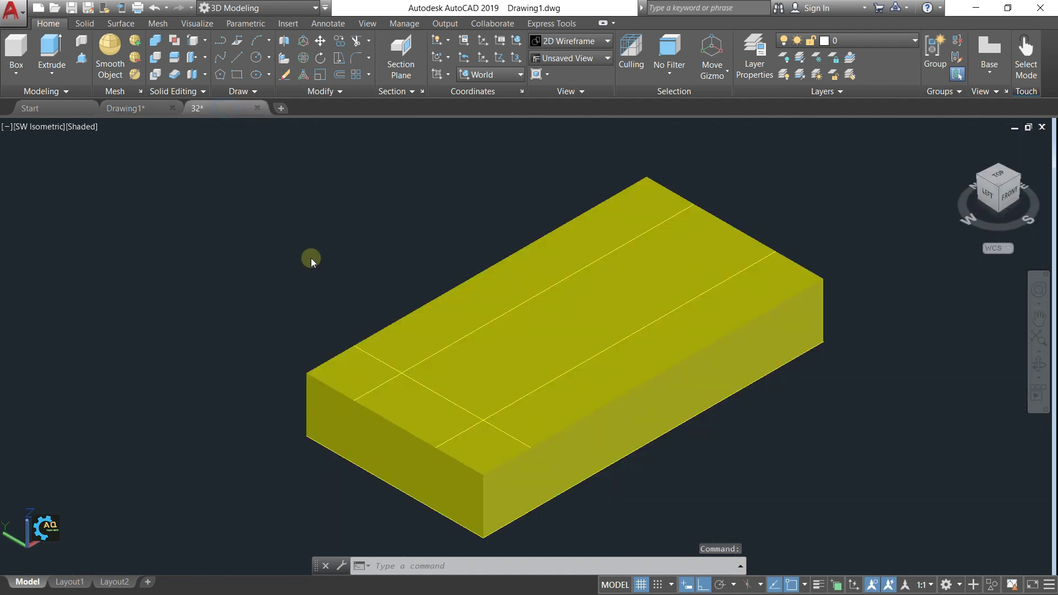
Attempt a 14-unit offset of the crosswise line, panning the box into view
left_click(340, 76)
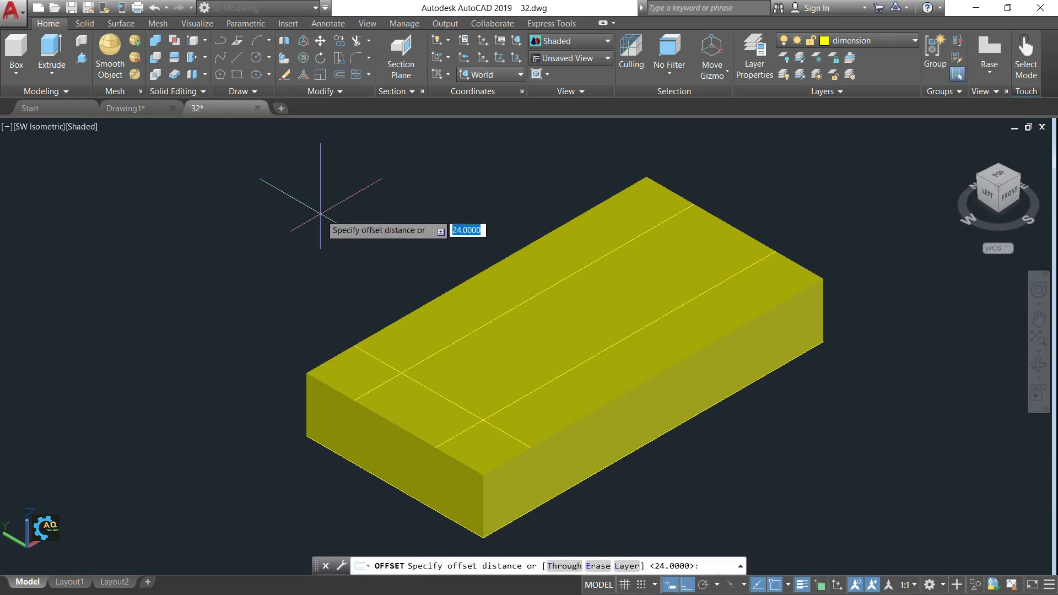
type("14")
key("Return")
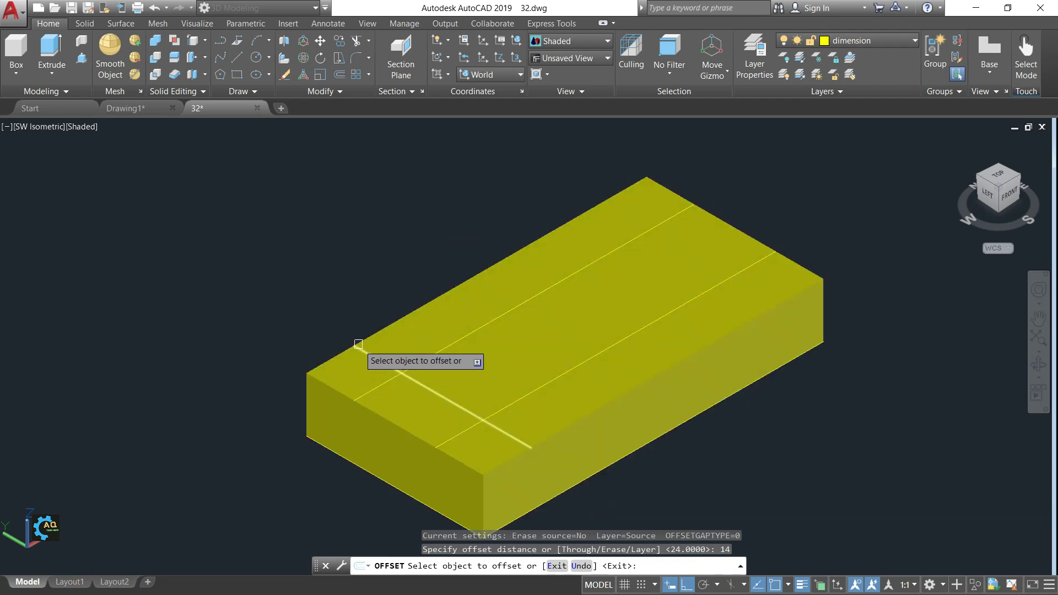
left_click(357, 346)
key("Return")
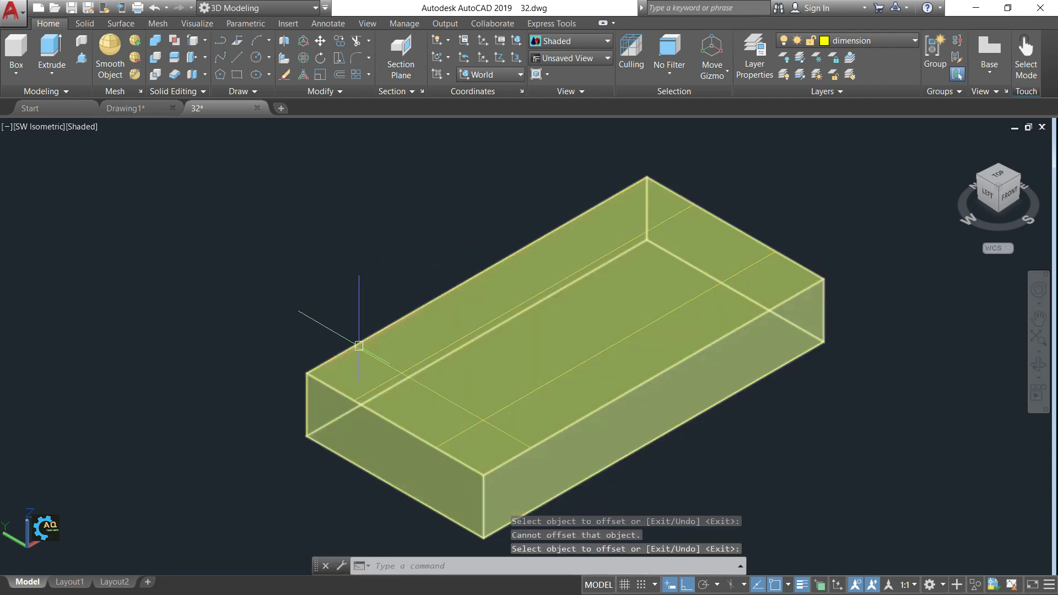
left_click(341, 79)
key("Return")
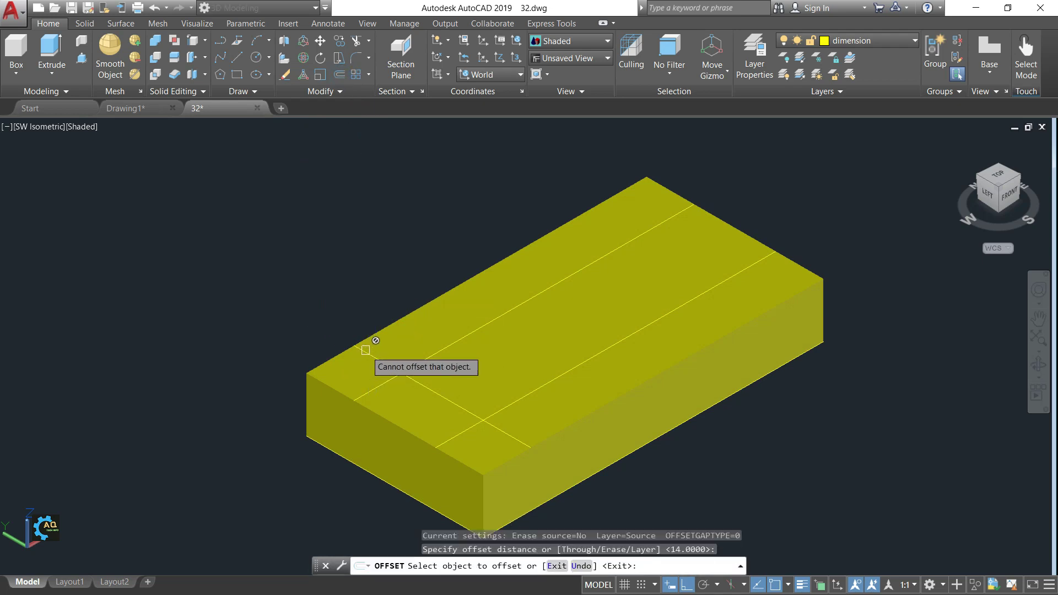
middle_click_drag(365, 350, 330, 308)
key("Escape")
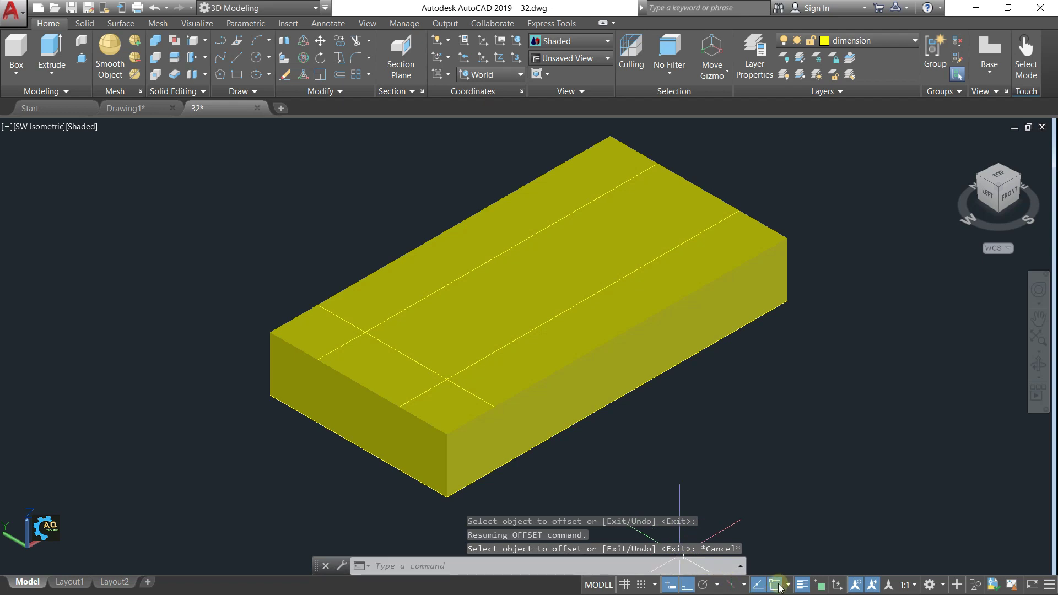
Enable selection cycling and retry the 14-unit offset on the crosswise line
left_click(776, 585)
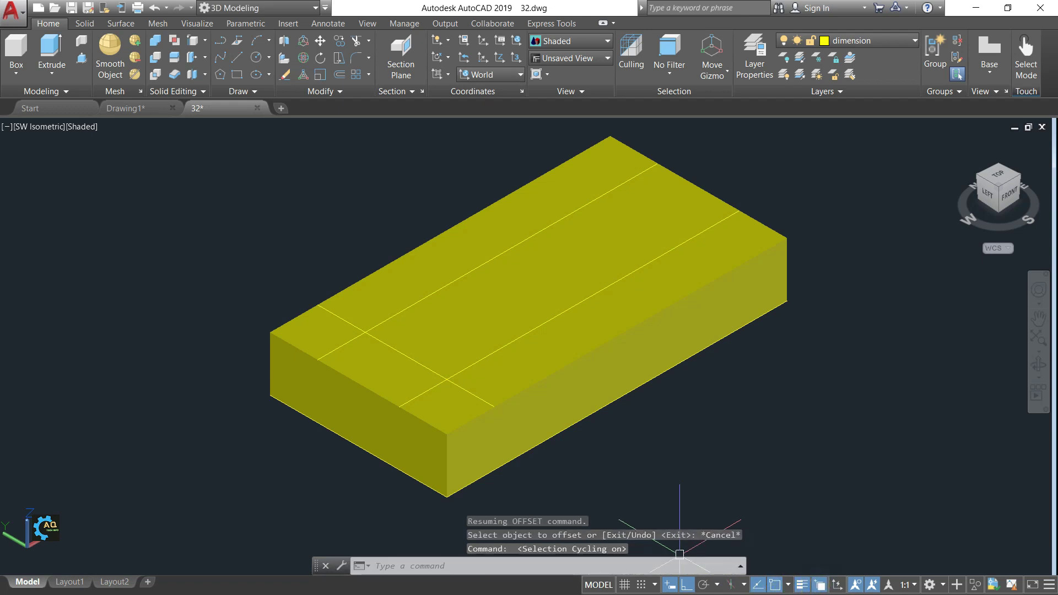
left_click(348, 321)
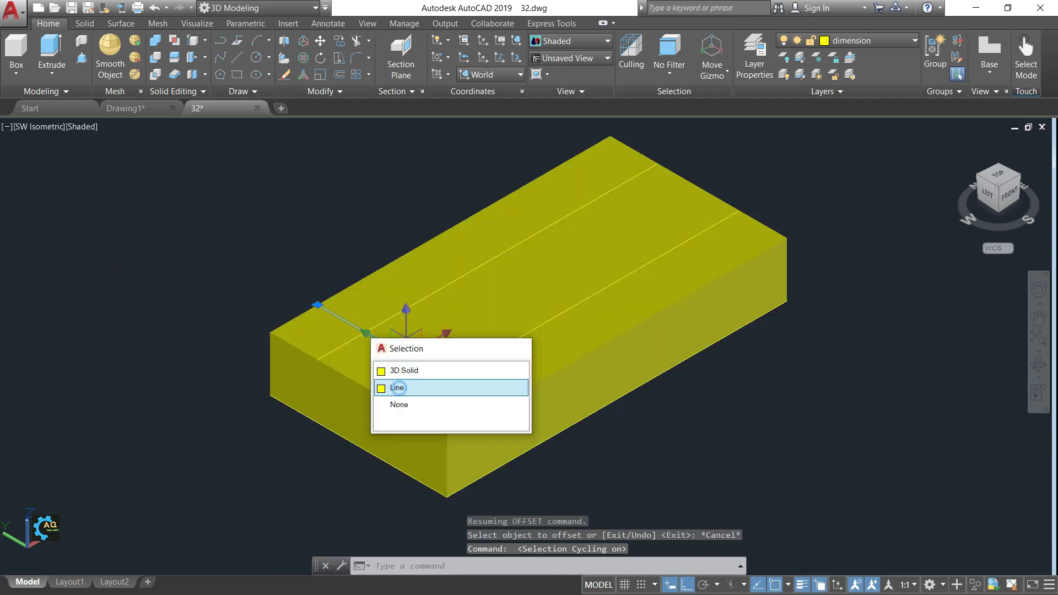
left_click(399, 388)
type("o")
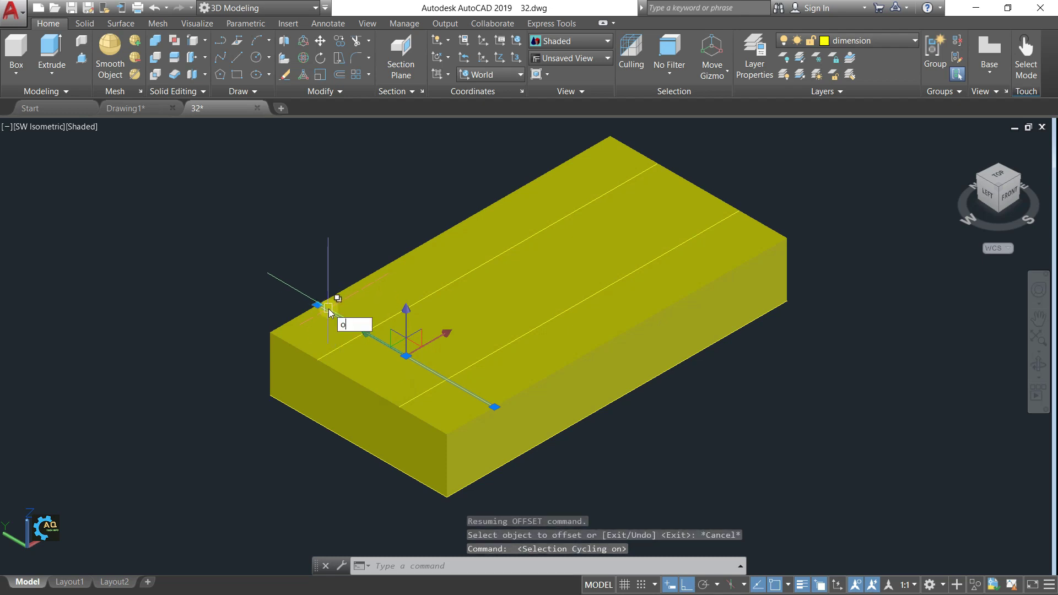
key("Return")
left_click(318, 304)
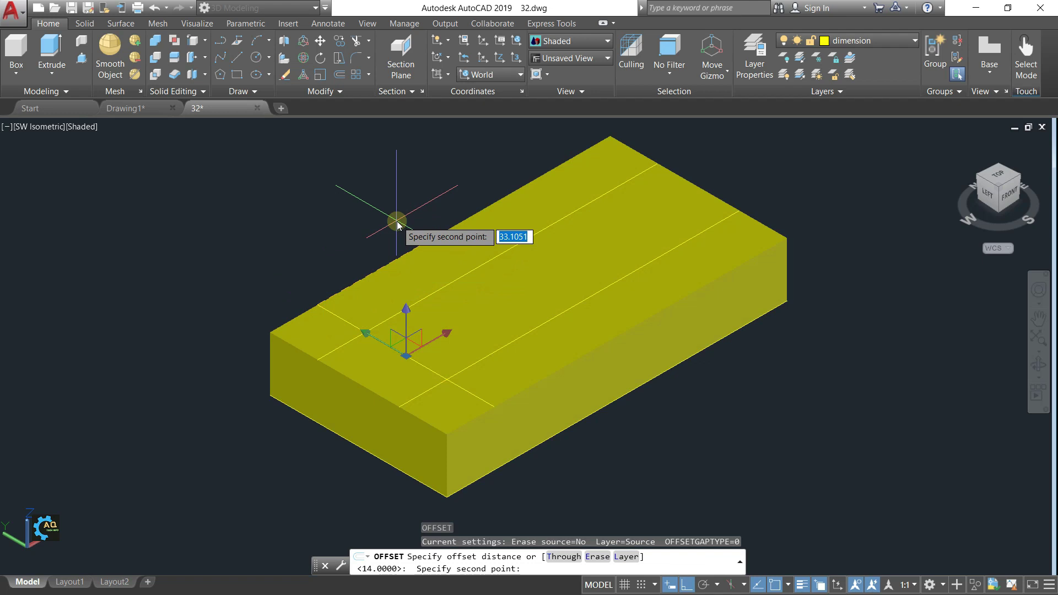
key("Return")
left_click(441, 376)
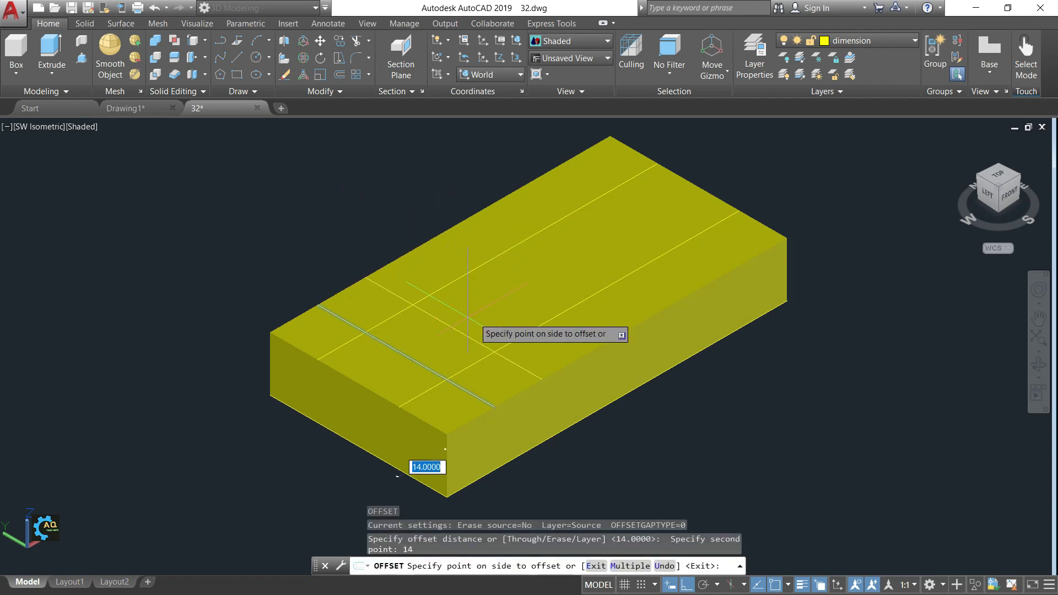
key("Escape")
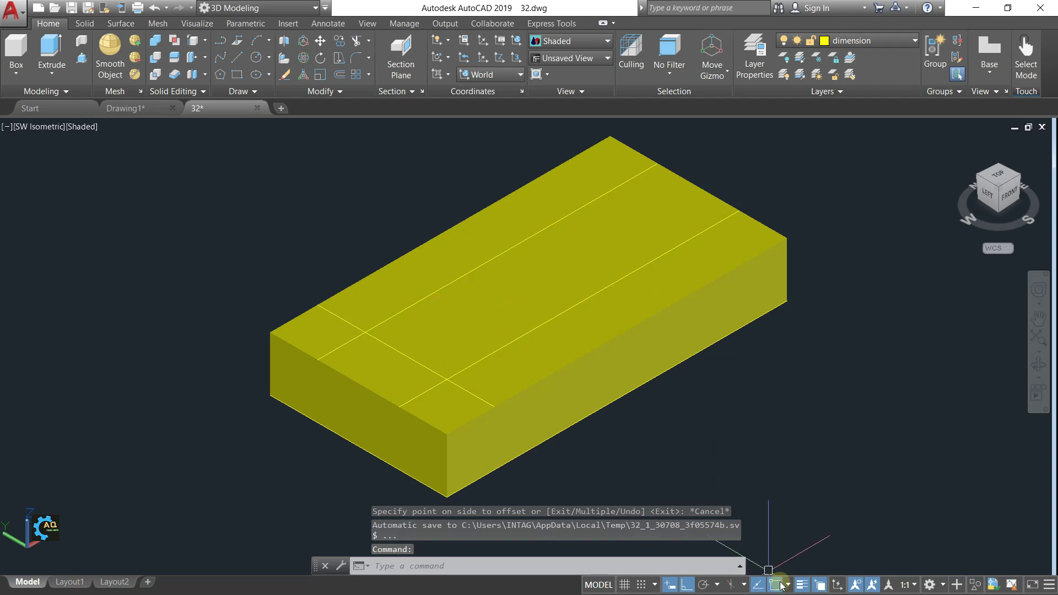
Offset the crosswise line 14 units toward the slot side, completing the slot outline
left_click(340, 78)
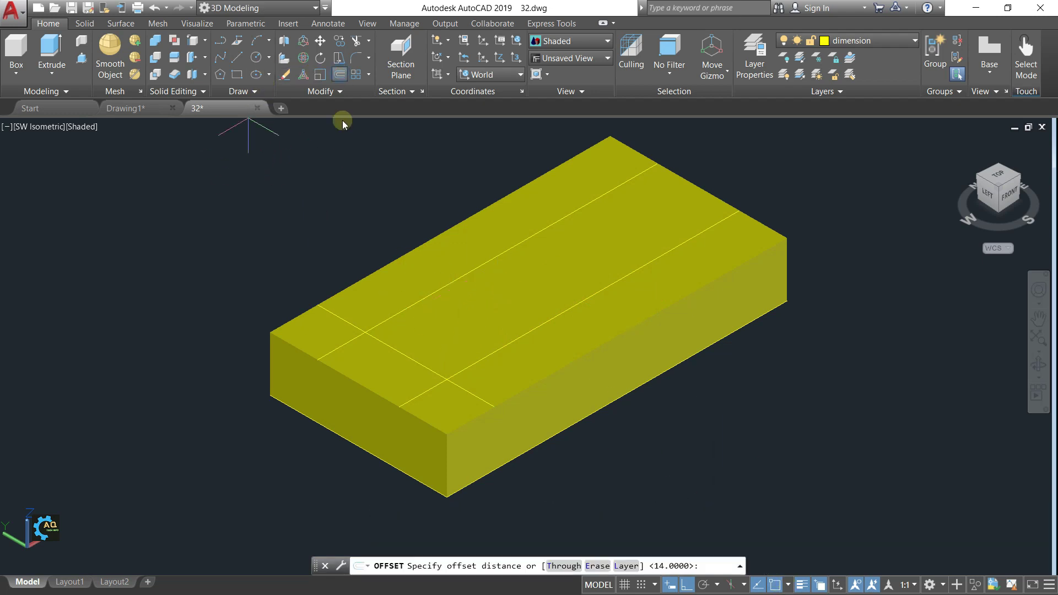
key("Return")
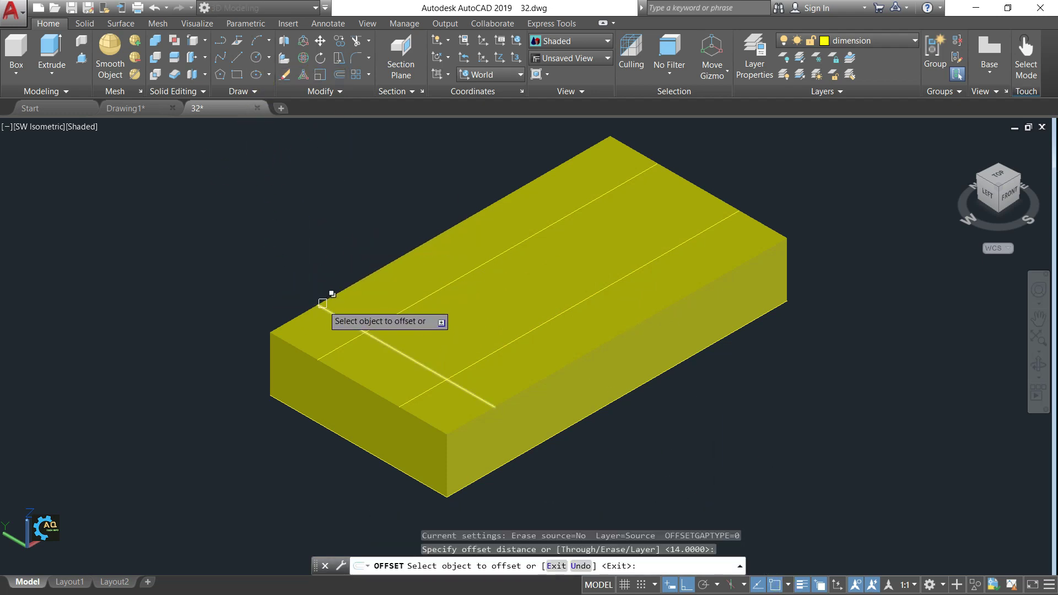
left_click(329, 312)
left_click(381, 383)
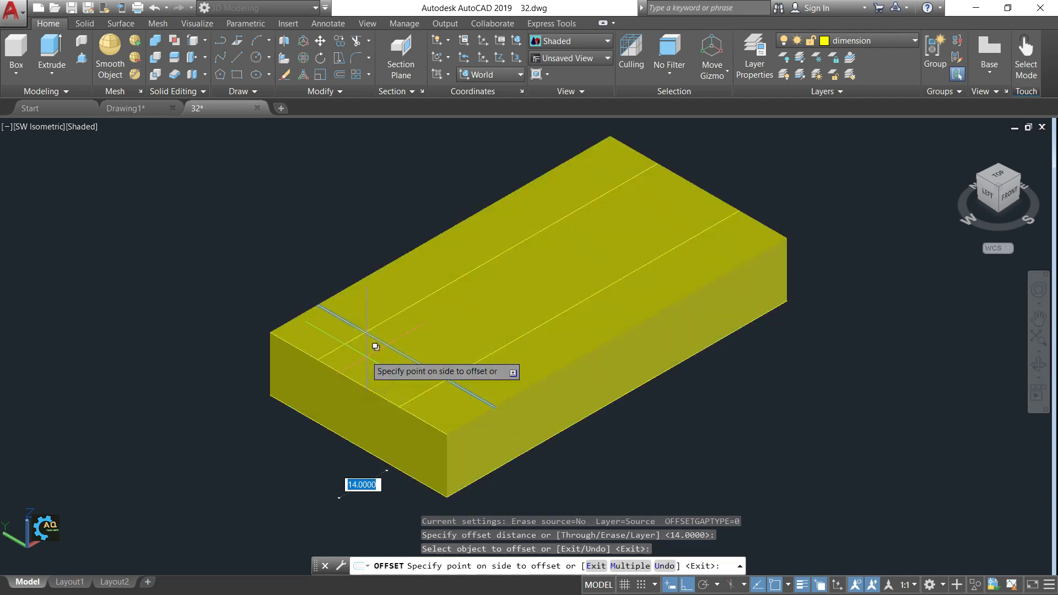
left_click(321, 305)
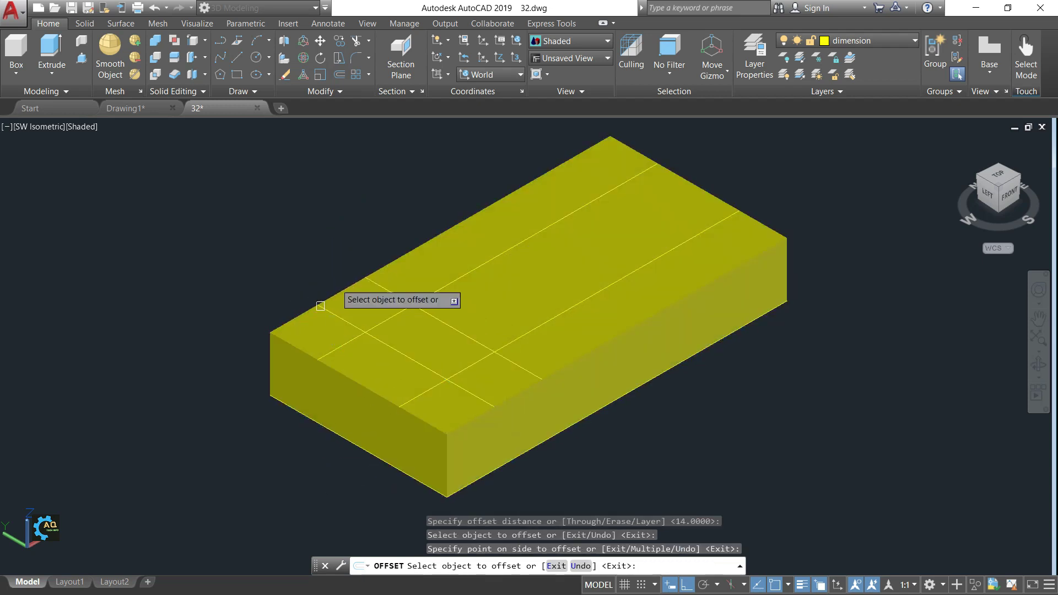
left_click(389, 243)
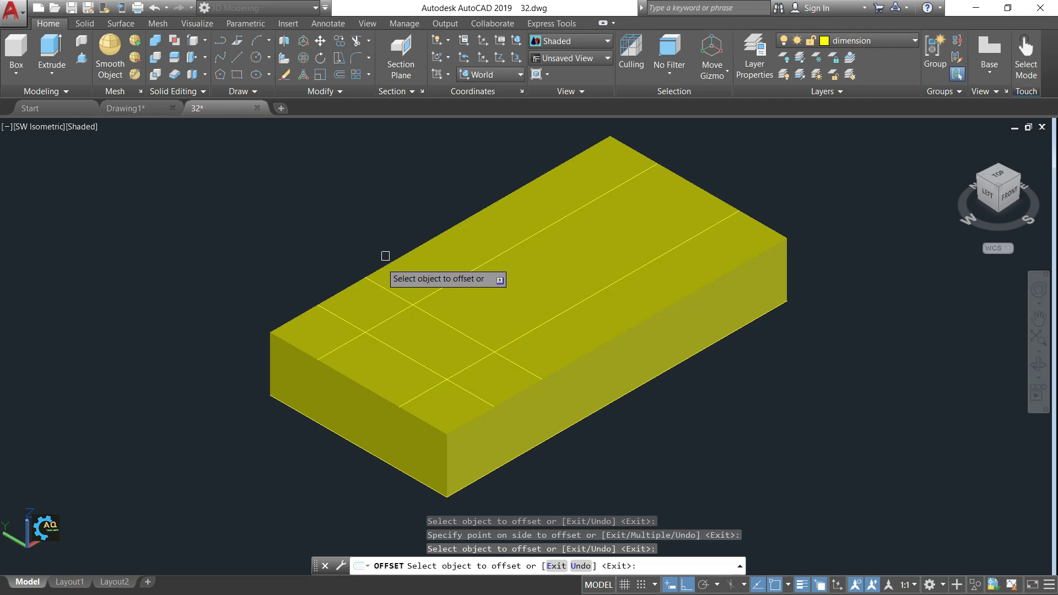
key("Return")
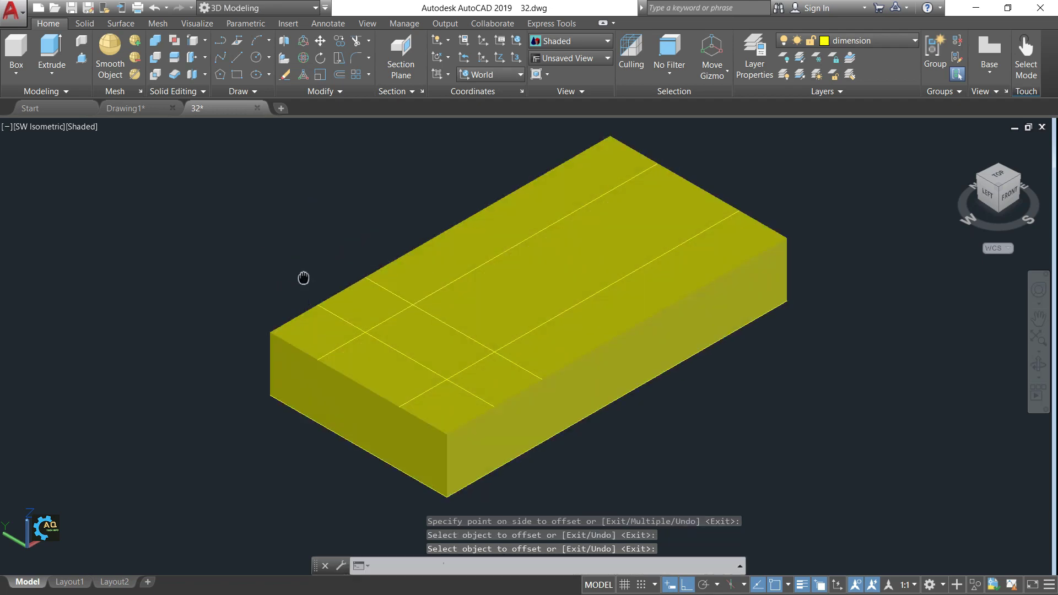
middle_click_drag(270, 140, 259, 141)
left_click(82, 59)
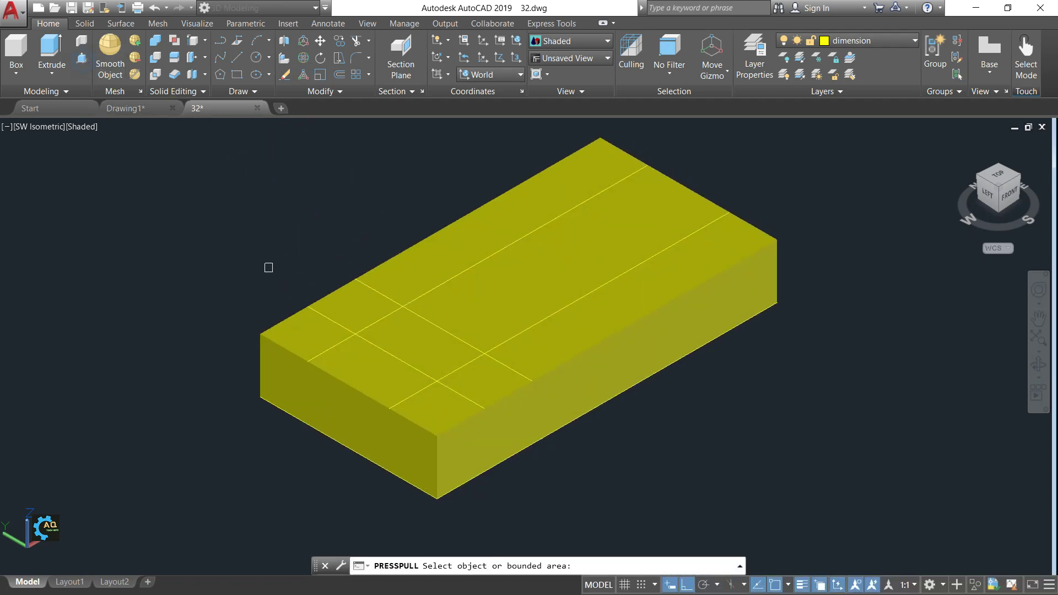
Push the outlined rectangle down into the box to cut the slot, then restore SW Isometric
left_click(404, 344)
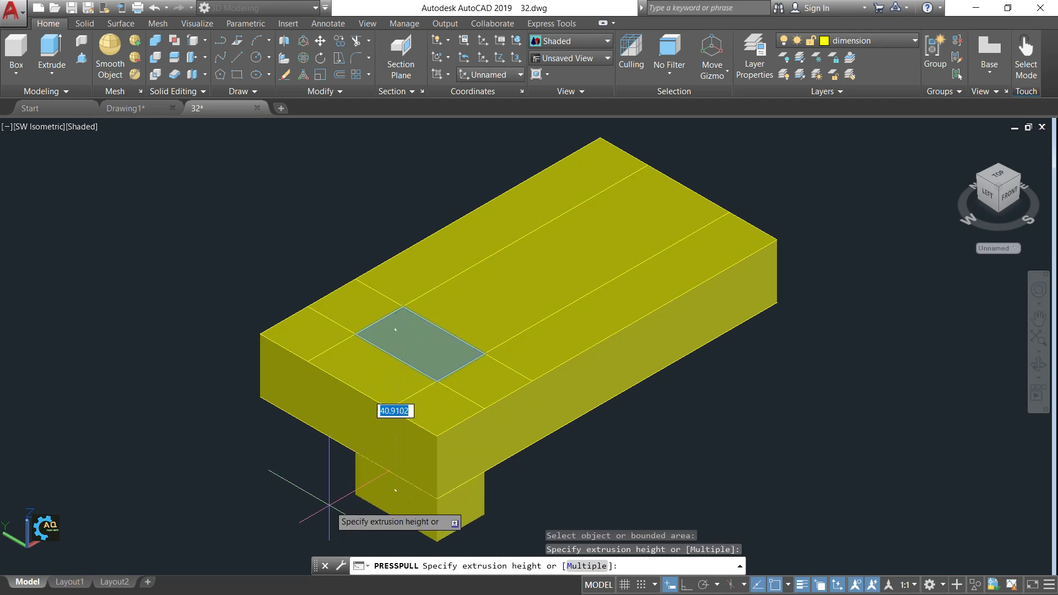
left_click(338, 474)
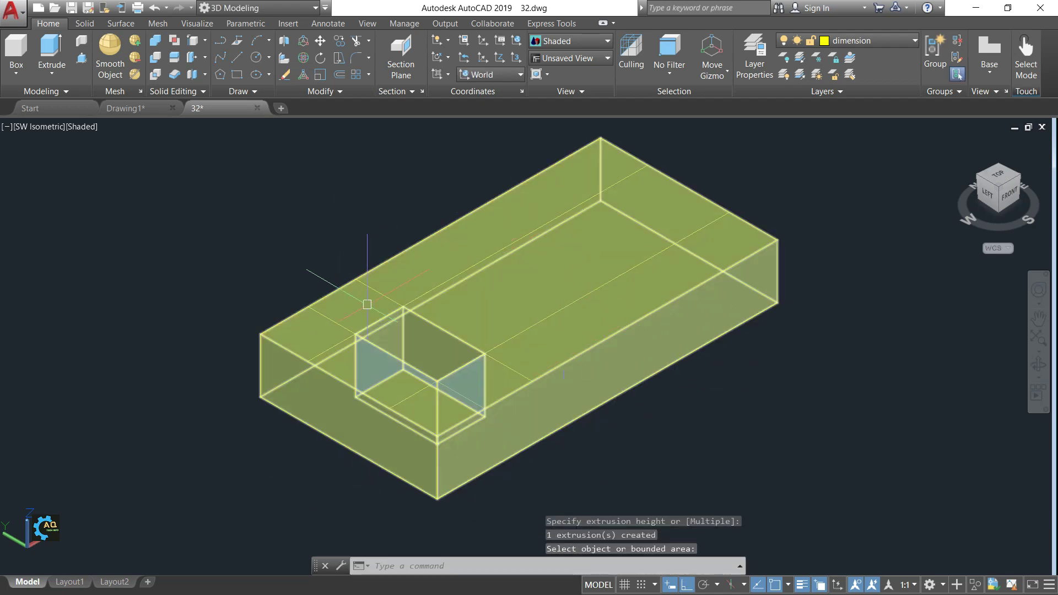
mouse_move(813, 392)
middle_mouse_down("shift")
mouse_move(825, 369)
mouse_move(643, 345)
mouse_move(716, 350)
middle_mouse_up("shift")
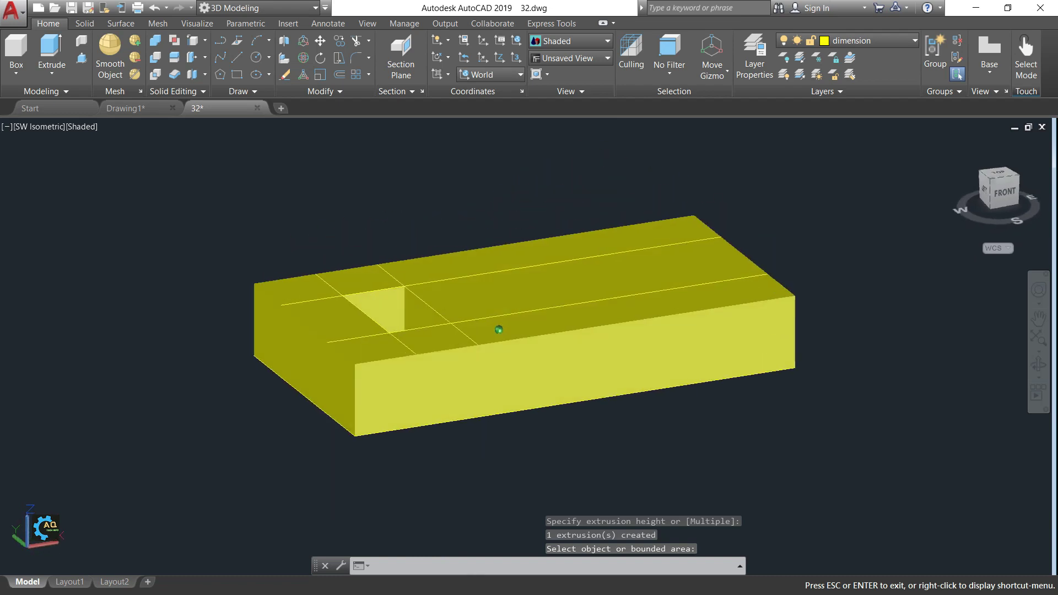
left_click(570, 57)
left_click(579, 156)
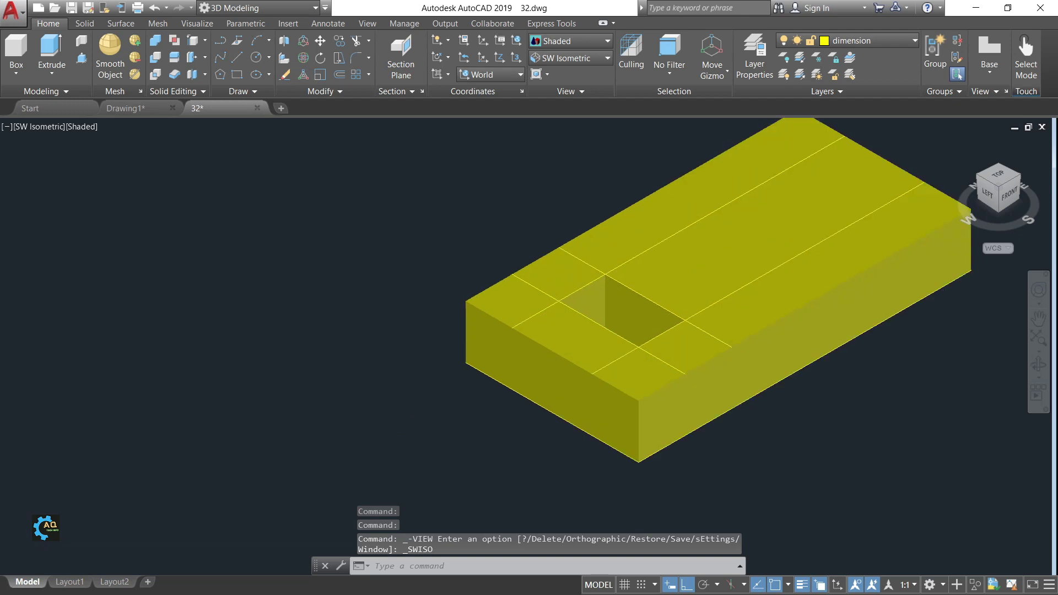
middle_click_drag(751, 284, 537, 405)
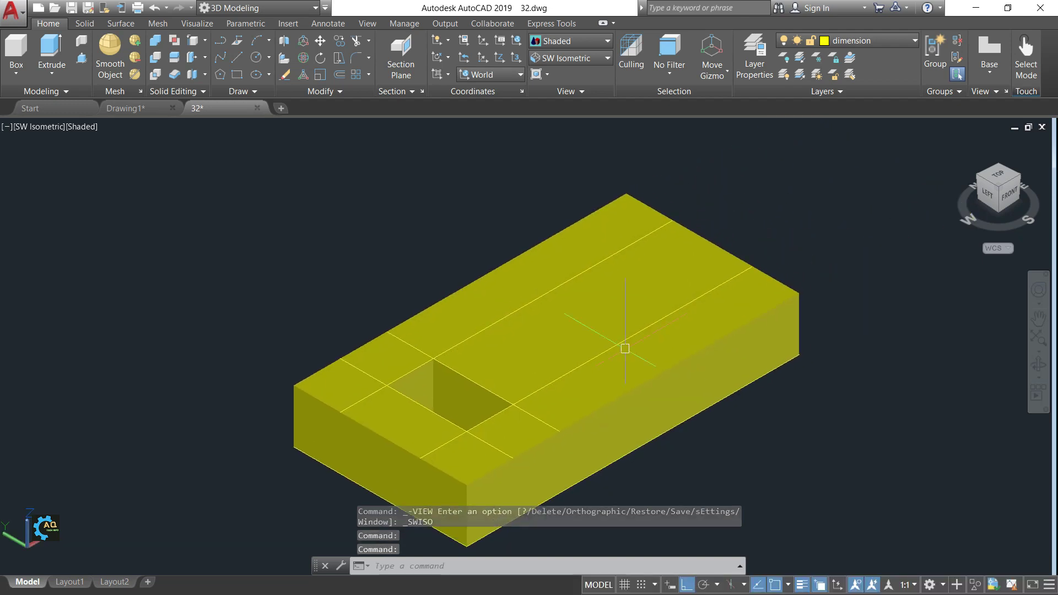
mouse_move(584, 352)
middle_mouse_down()
mouse_move(505, 342)
mouse_move(537, 335)
middle_mouse_up()
scroll(504, 342, "up", 2)
key("Escape")
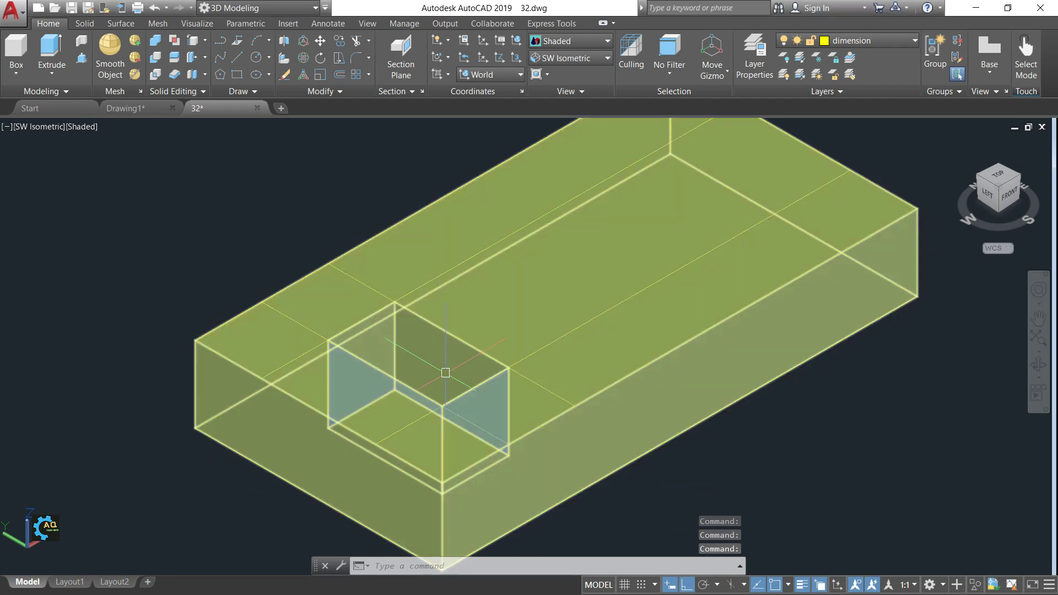
left_click(120, 108)
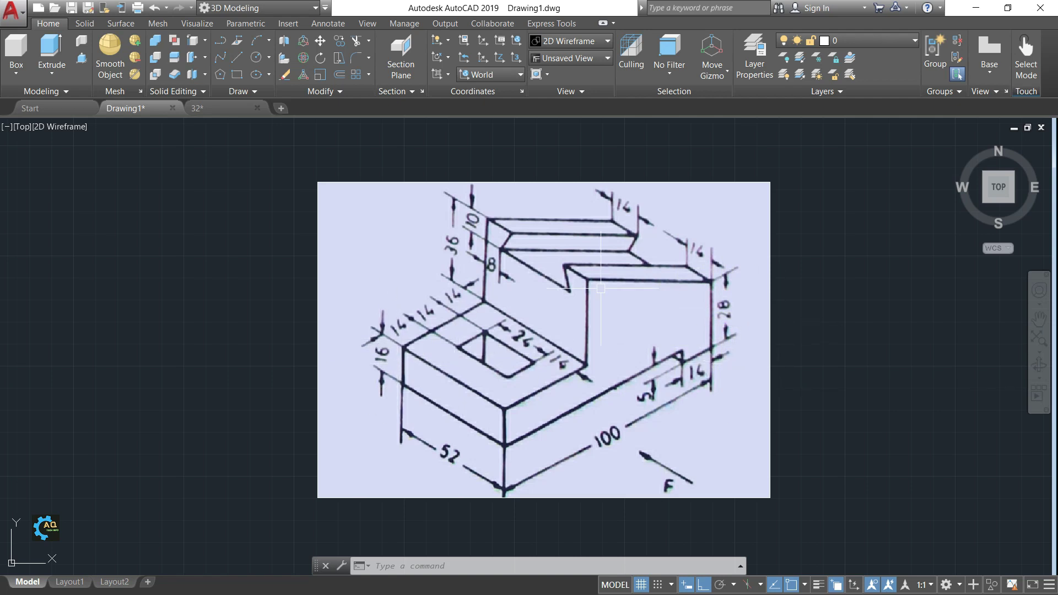
Calculate the raised block's height as 28 − 16 = 12 in Calculator
key("alt+Tab")
key("alt+Tab")
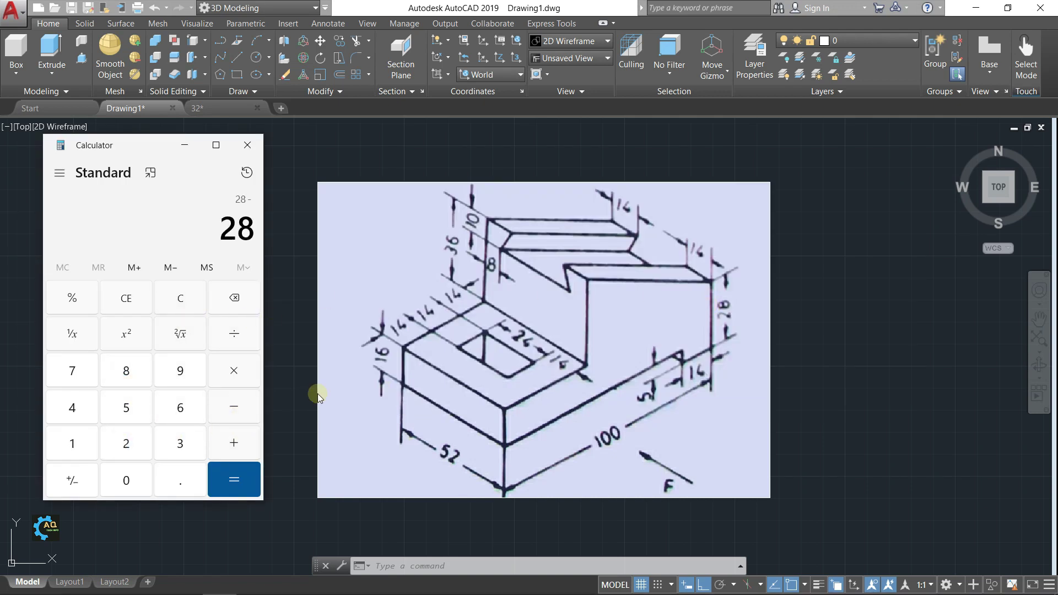
left_click(181, 410)
left_click(233, 479)
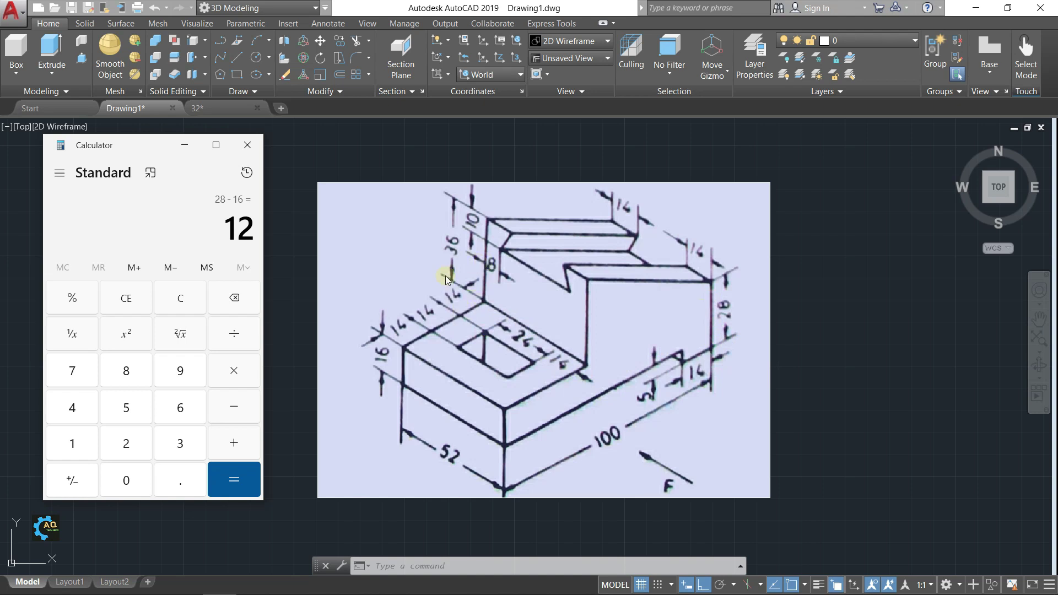
left_click(187, 147)
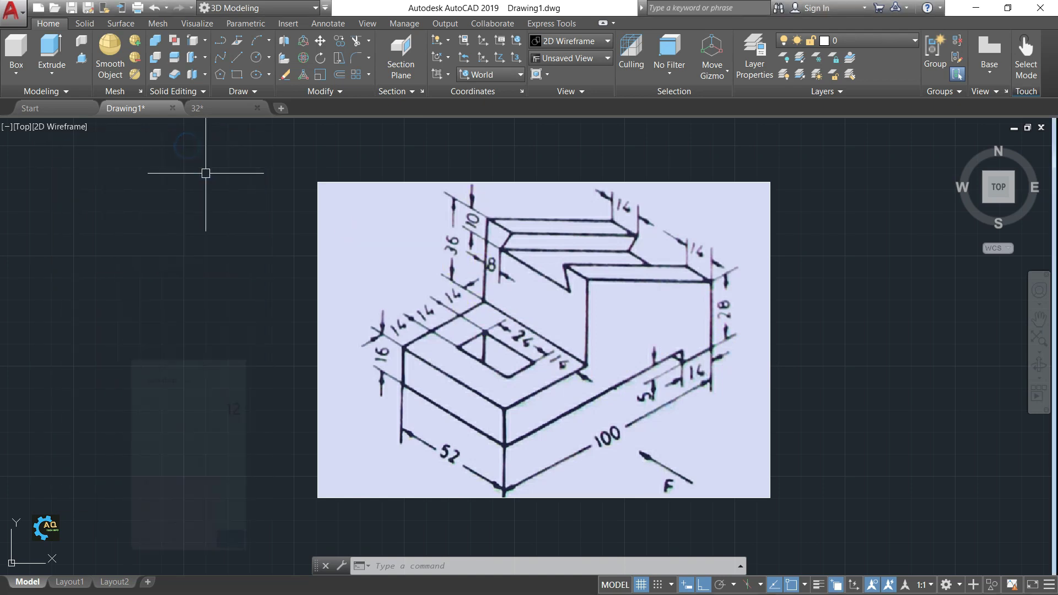
left_click(219, 108)
scroll(592, 388, "down", 2)
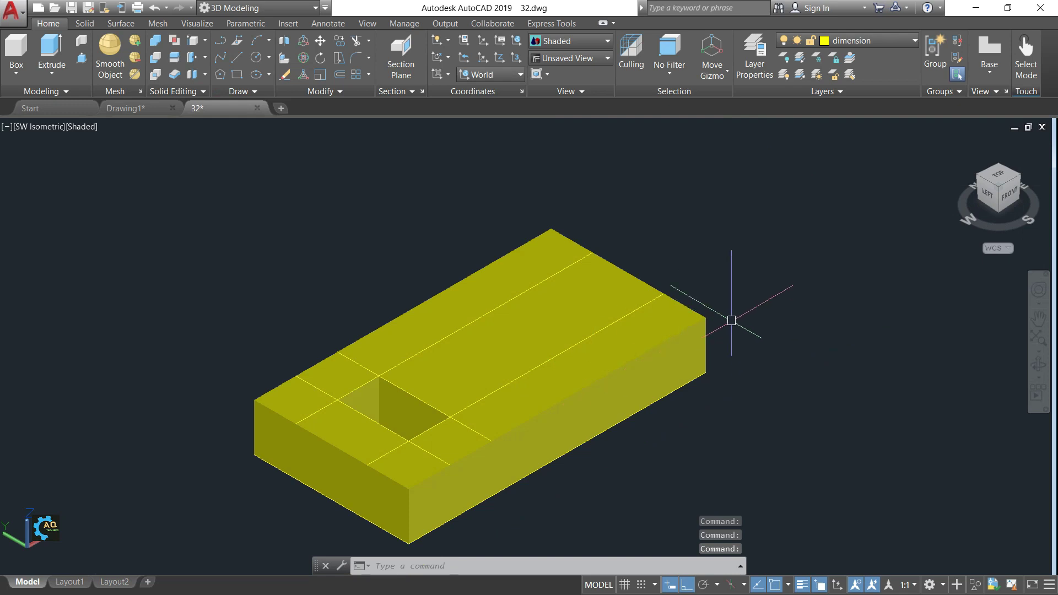
Draw a 12-unit vertical line up from the box's right top corner
left_click(235, 58)
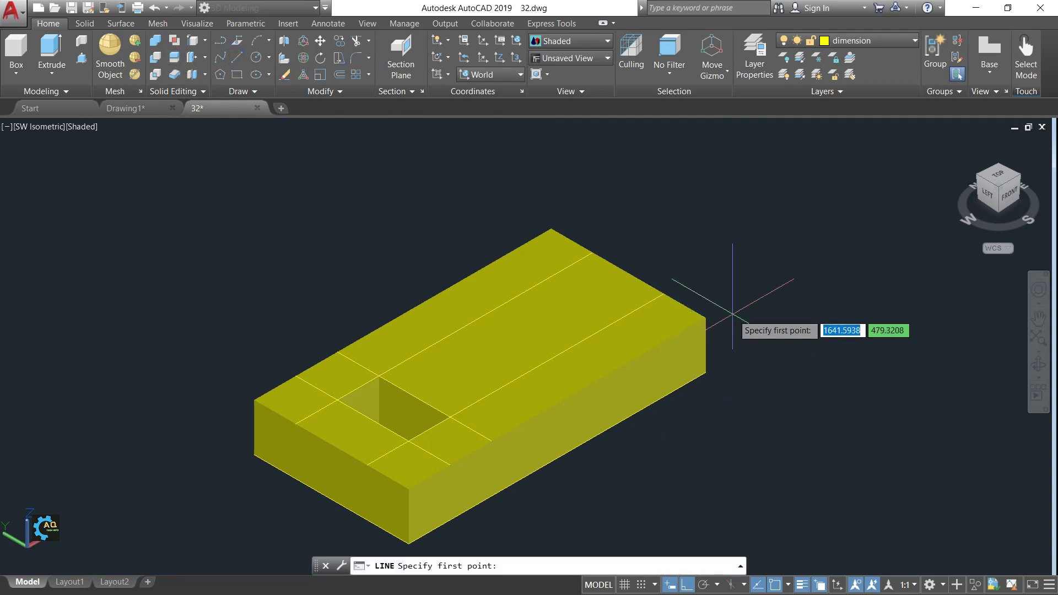
left_click(705, 317)
middle_click_drag(726, 188, 715, 225)
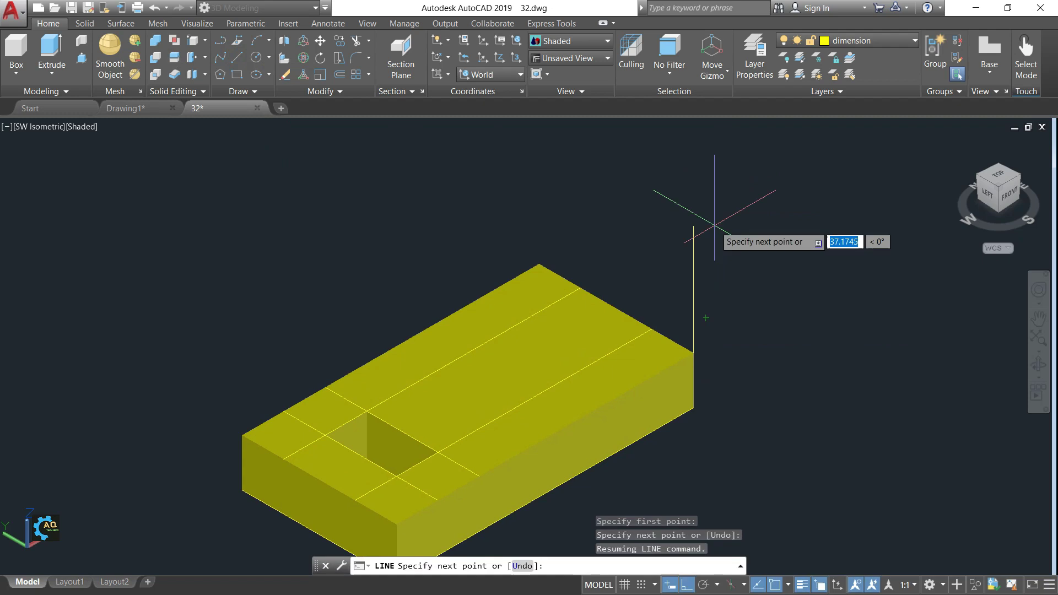
type("12")
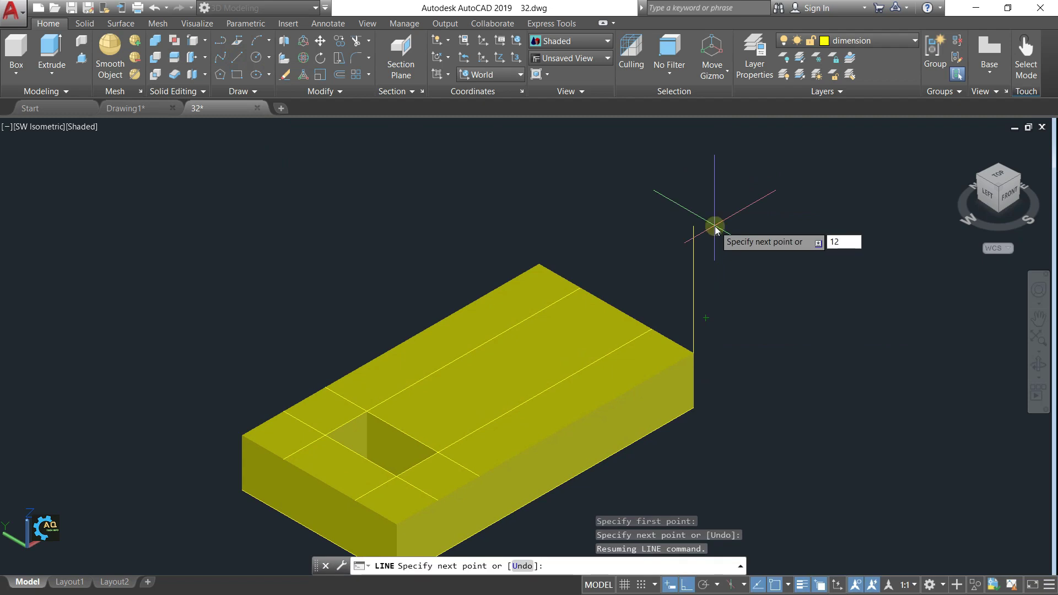
key("Return")
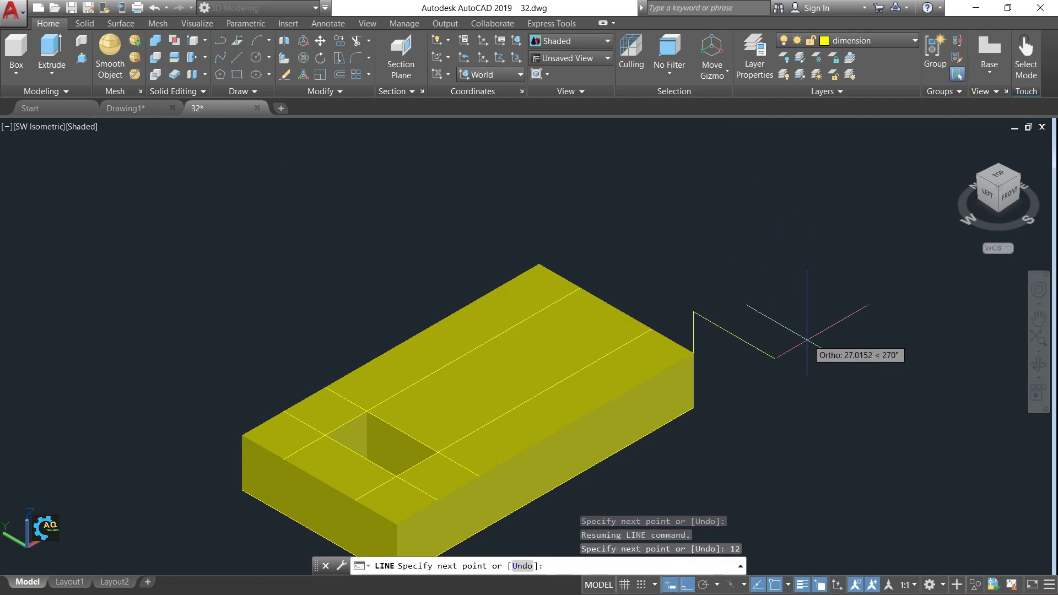
middle_click_drag(809, 337, 779, 326)
key("Escape")
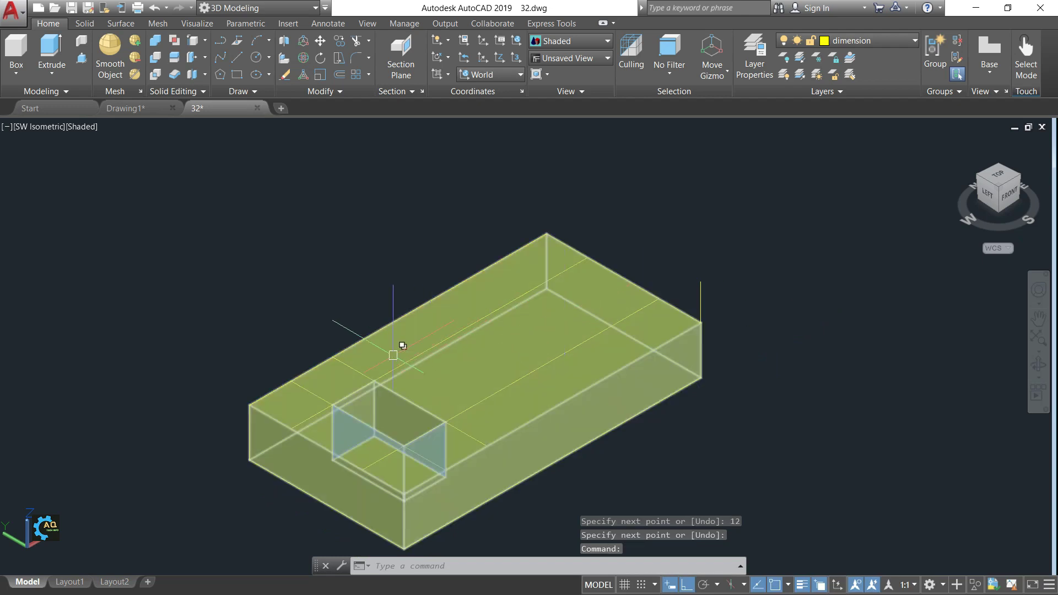
key("Return")
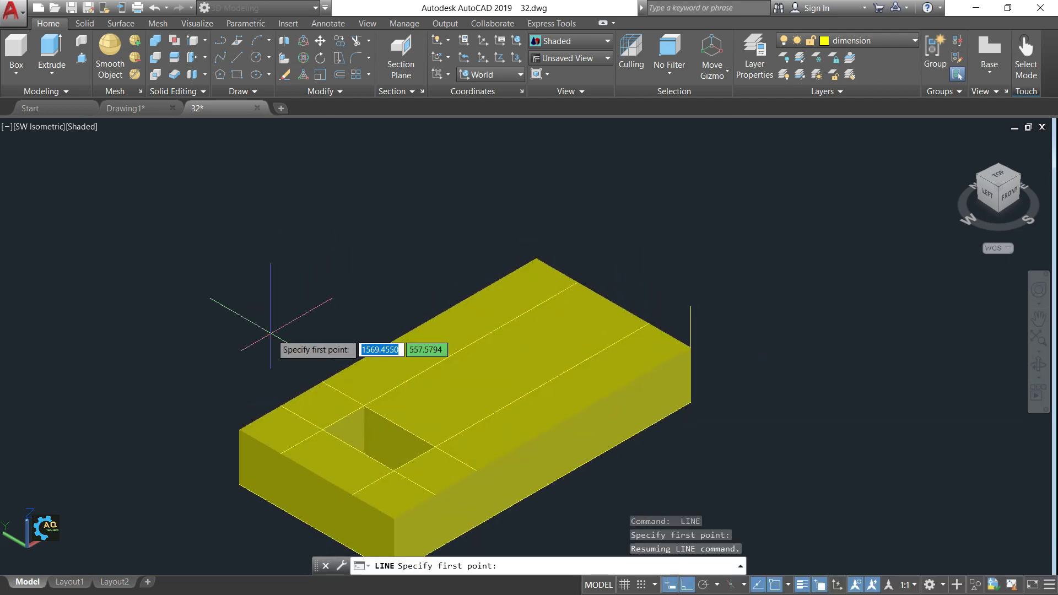
key("Escape")
left_click(132, 109)
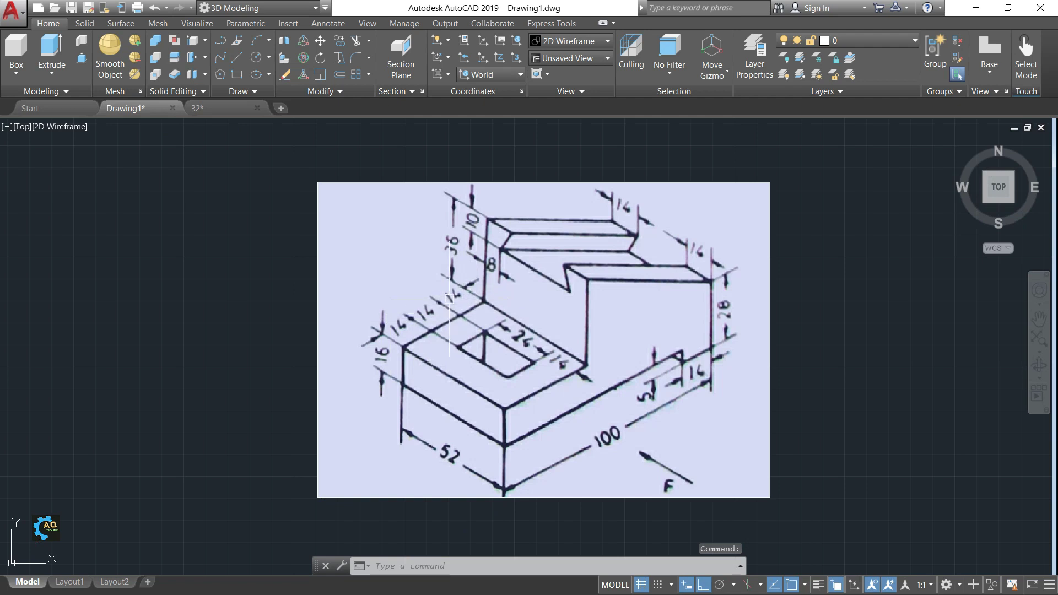
left_click(220, 108)
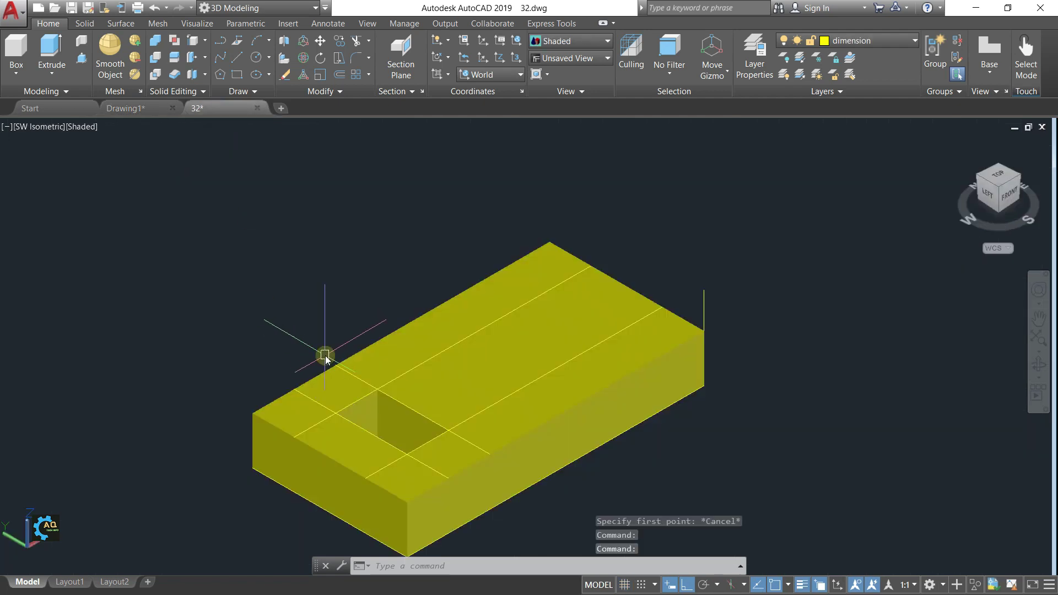
type("o")
Offset another top-face guide line 14 units, picking the line over the solid
key("Return")
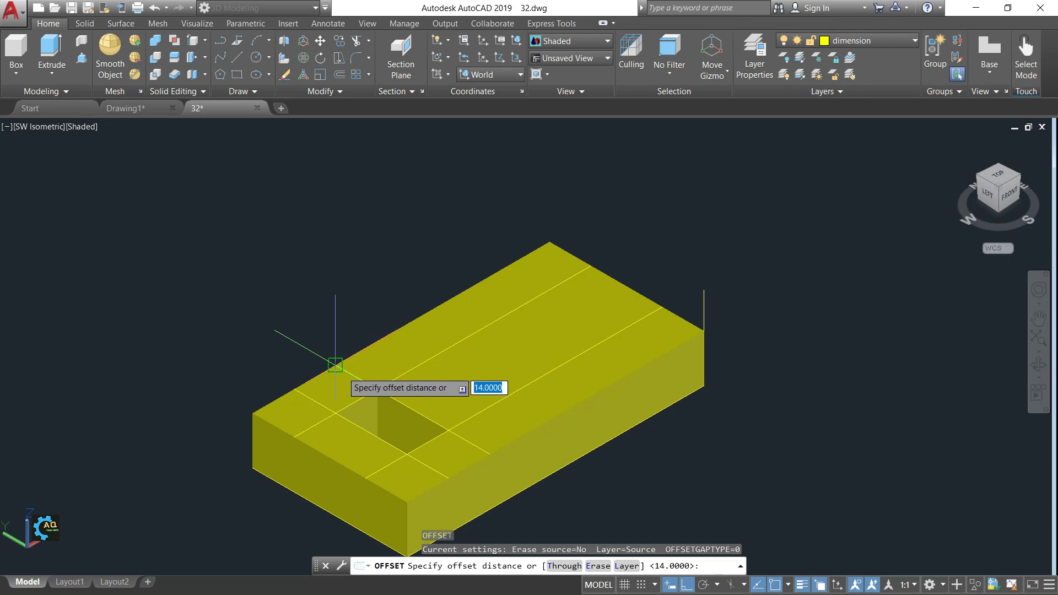
key("Return")
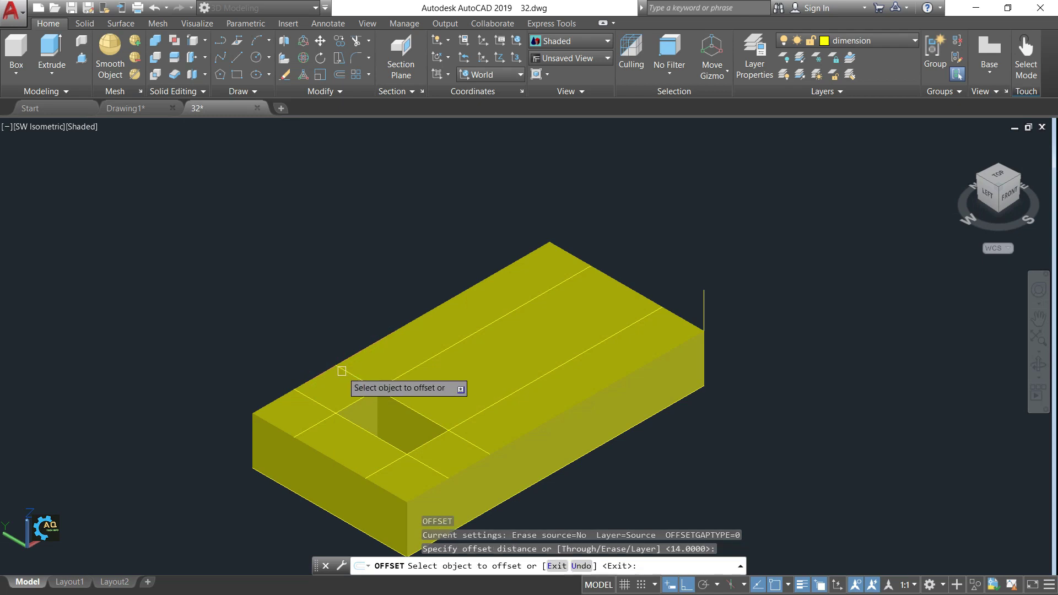
left_click(357, 365)
left_click(404, 448)
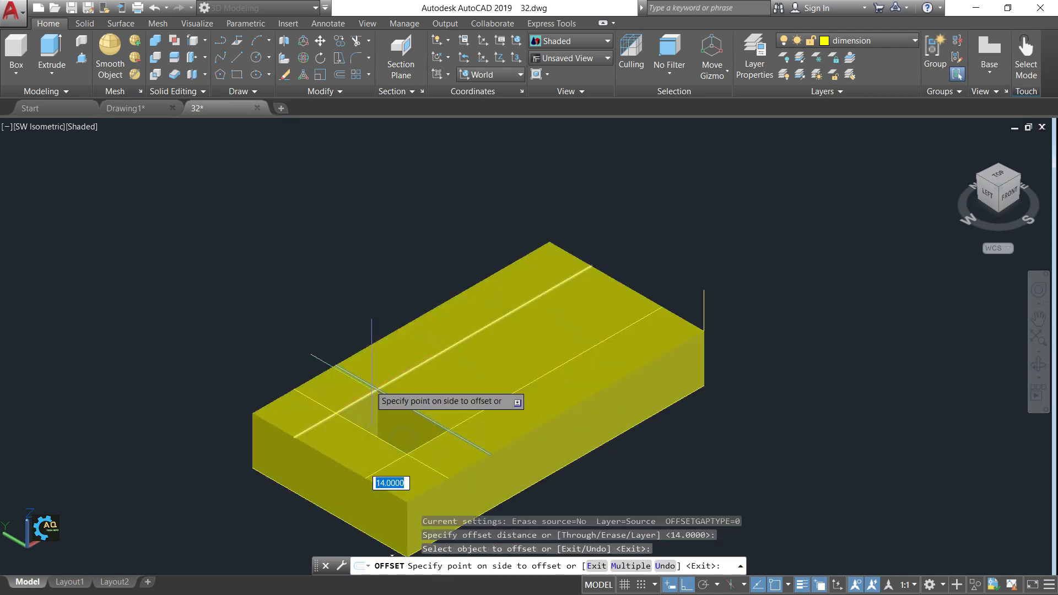
left_click(382, 342)
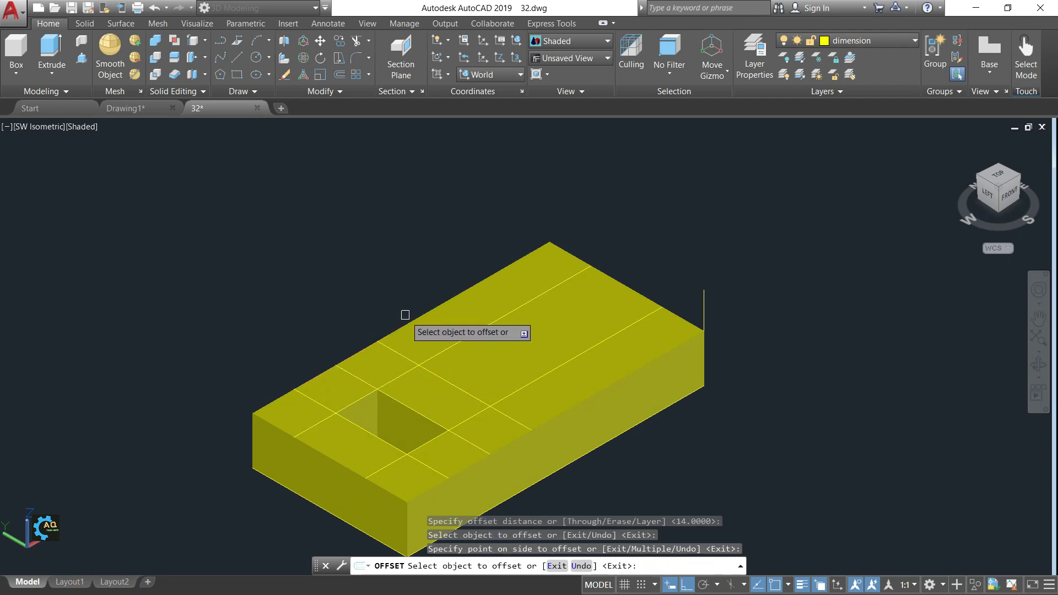
key("Return")
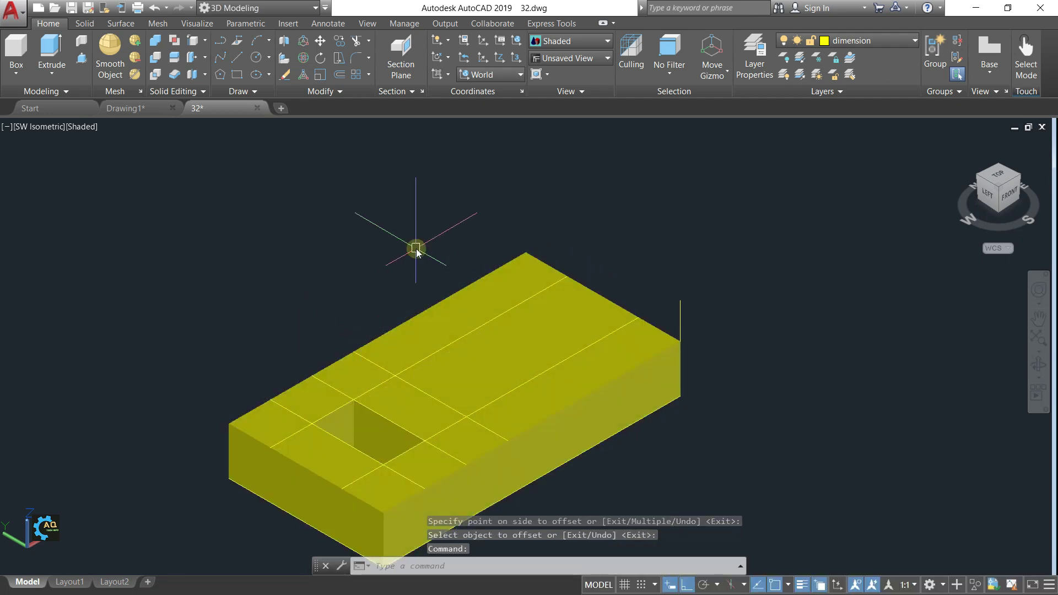
type("l")
key("Return")
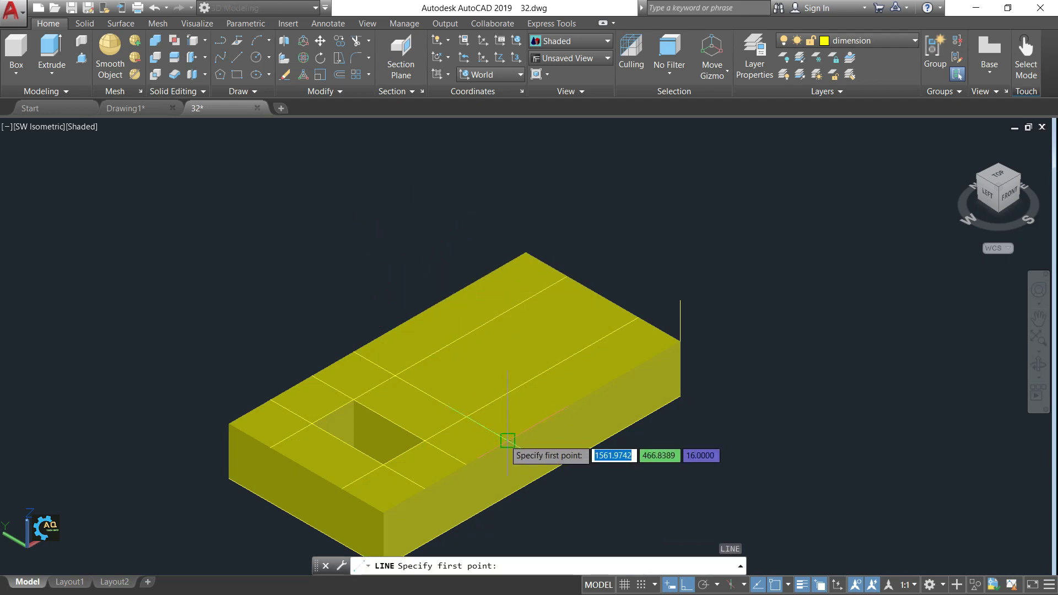
Draw a 36-unit vertical line on the block's top and the slanted line closing the triangle
left_click(507, 440)
type("36")
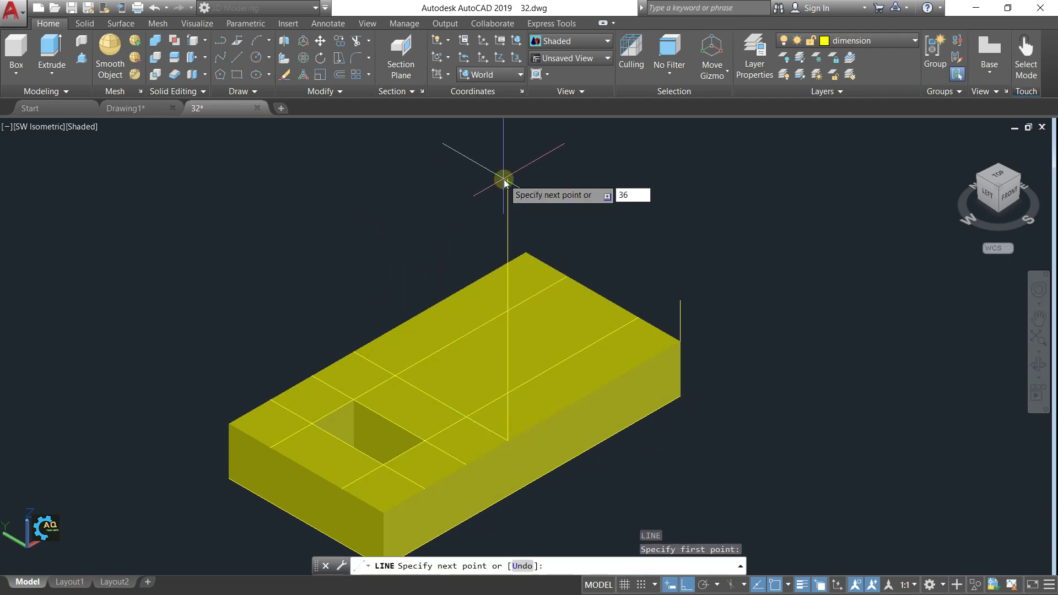
key("Return")
mouse_move(703, 307)
middle_mouse_down()
mouse_move(644, 321)
mouse_move(708, 285)
middle_mouse_up()
left_click(621, 316)
key("Escape")
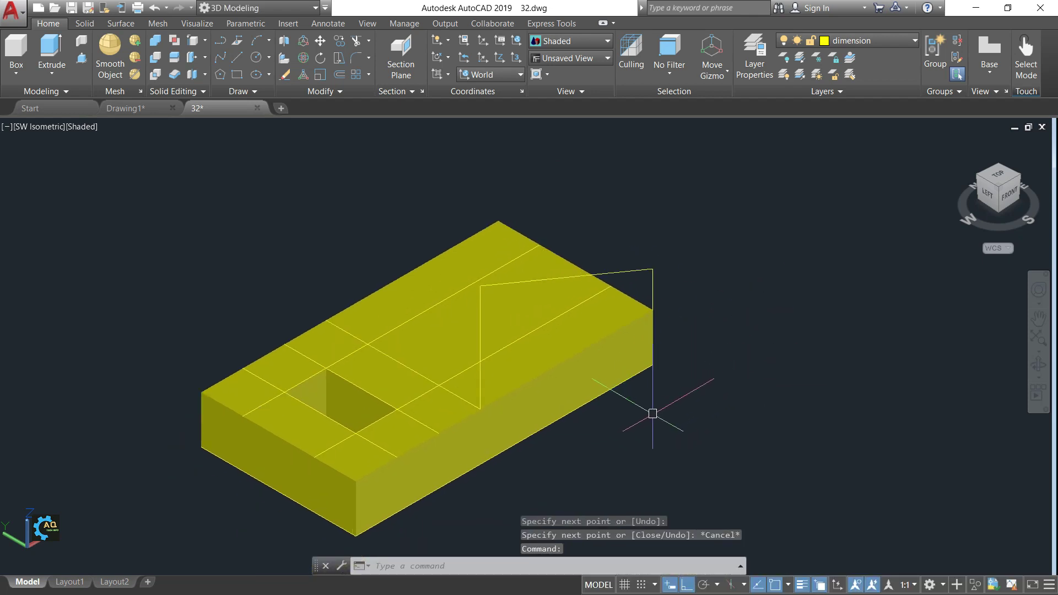
mouse_move(622, 418)
middle_mouse_down("shift")
mouse_move(794, 371)
mouse_move(571, 371)
mouse_move(566, 410)
middle_mouse_up("shift")
type("l")
key("Return")
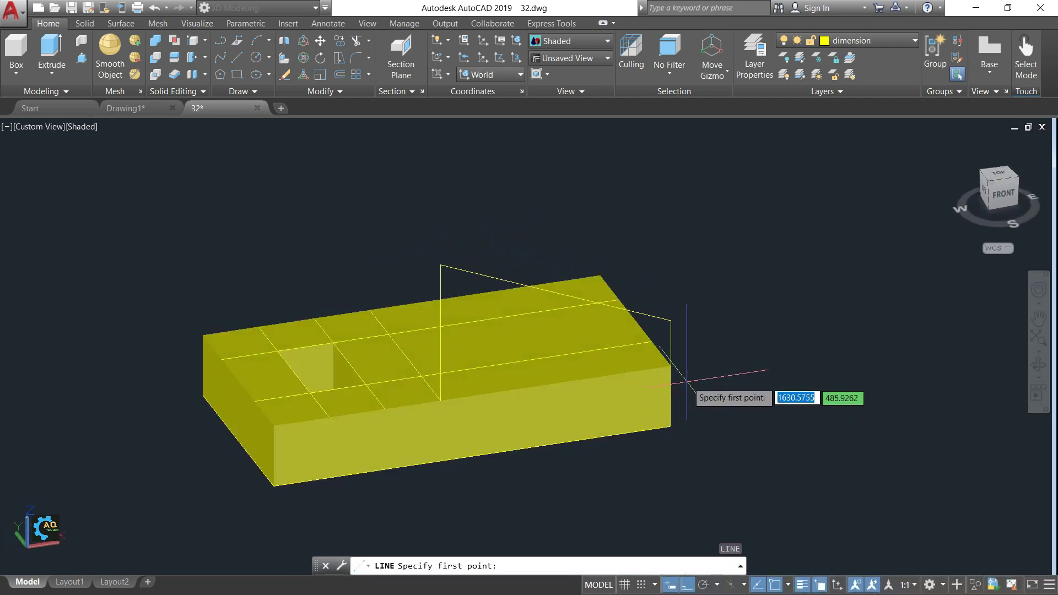
left_click(671, 366)
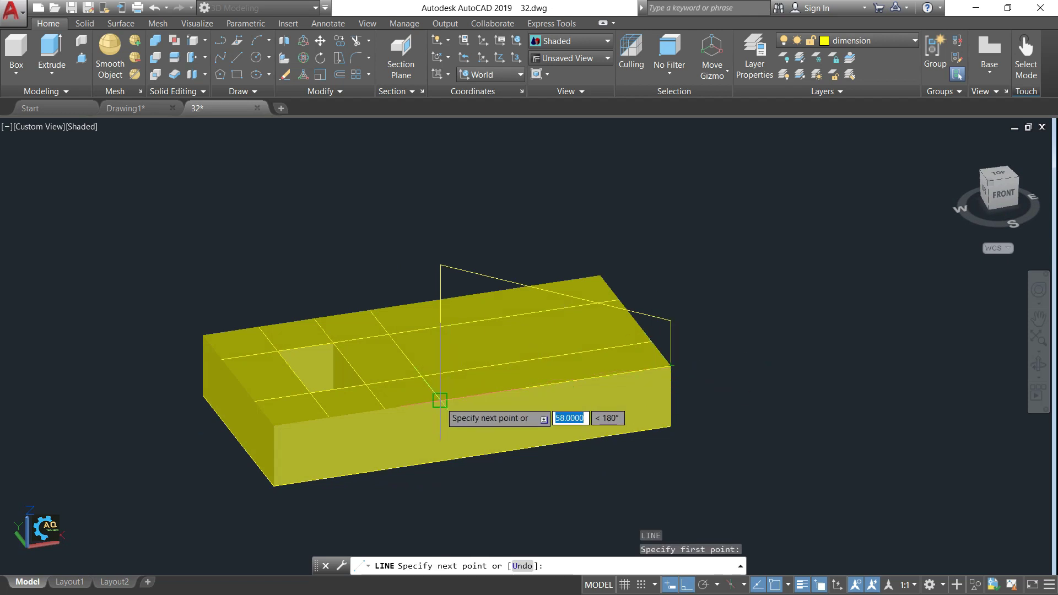
key("Escape")
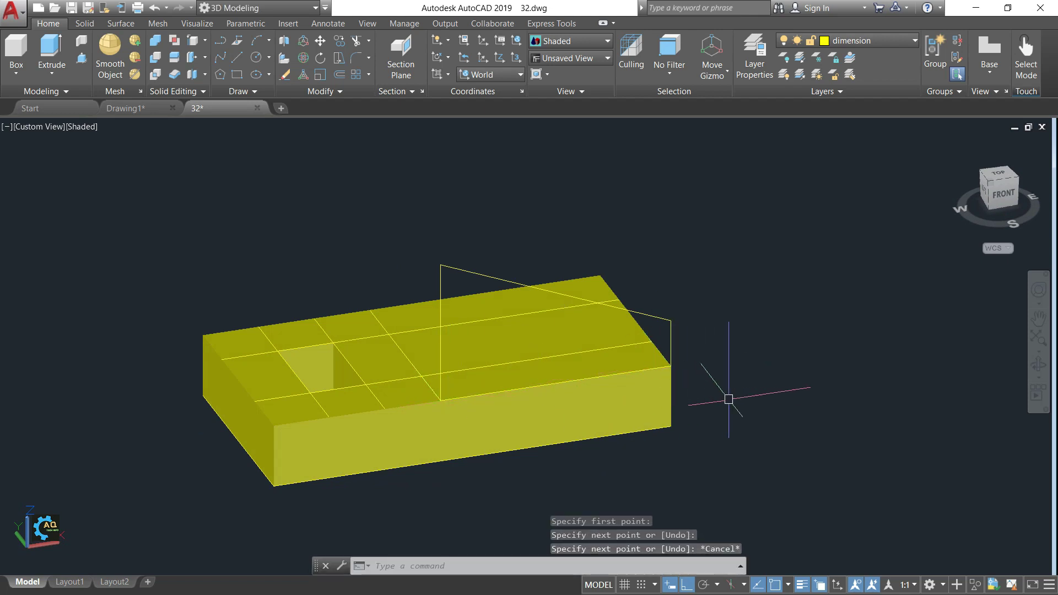
type("J")
Join the triangle's lines, including the base line over the box, into one polyline
key("Return")
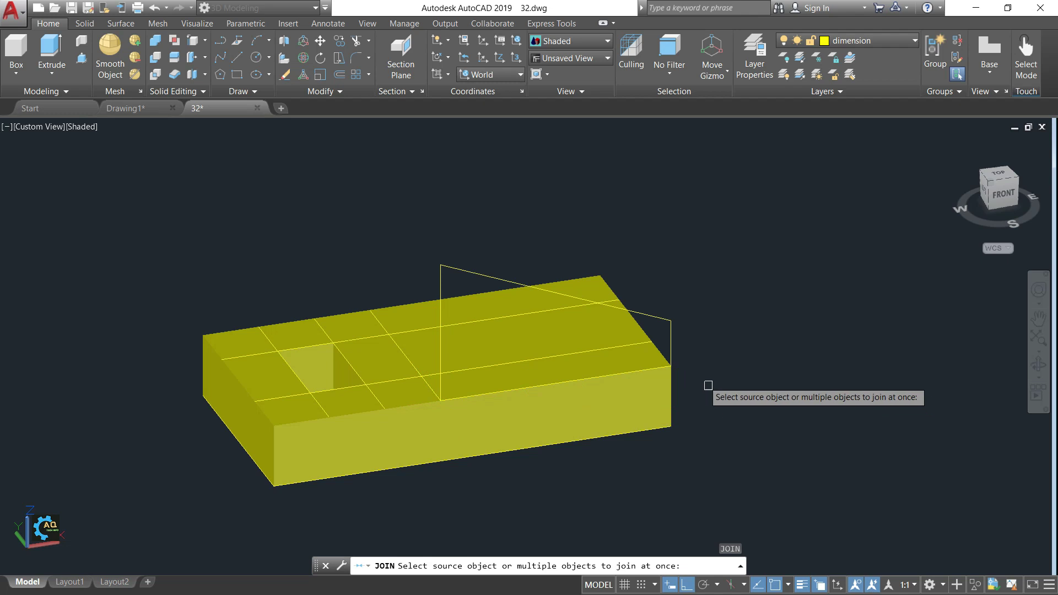
left_click(658, 321)
left_click(595, 303)
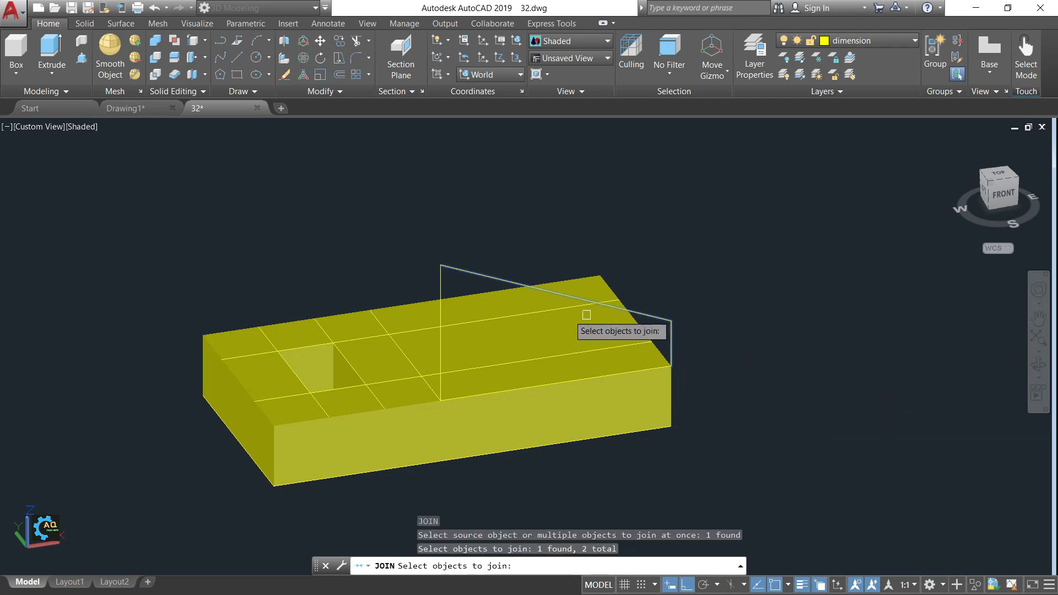
left_click(441, 289)
left_click(502, 395)
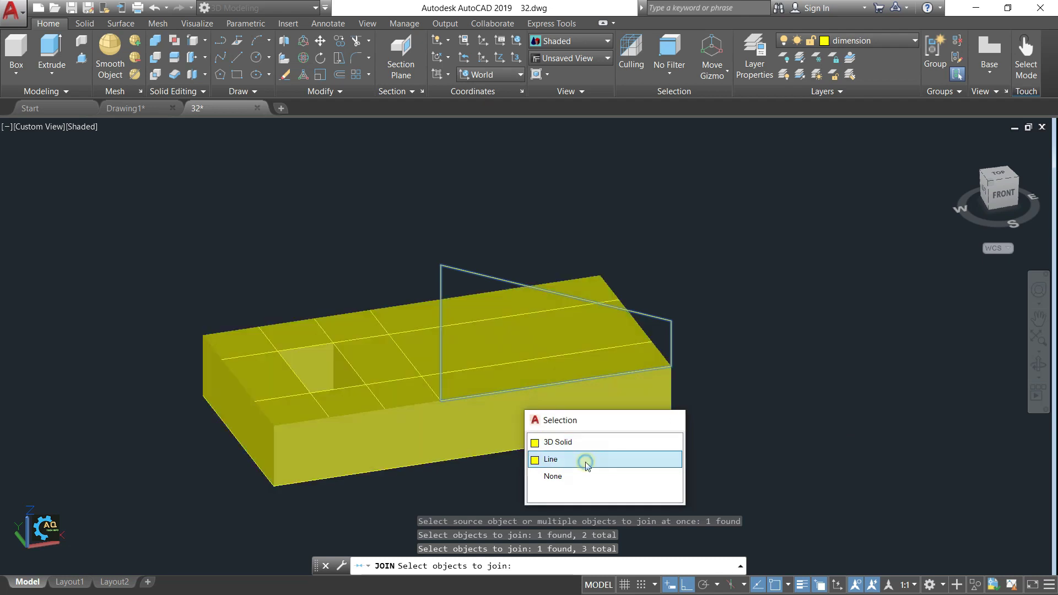
left_click(613, 461)
key("Return")
left_click(671, 325)
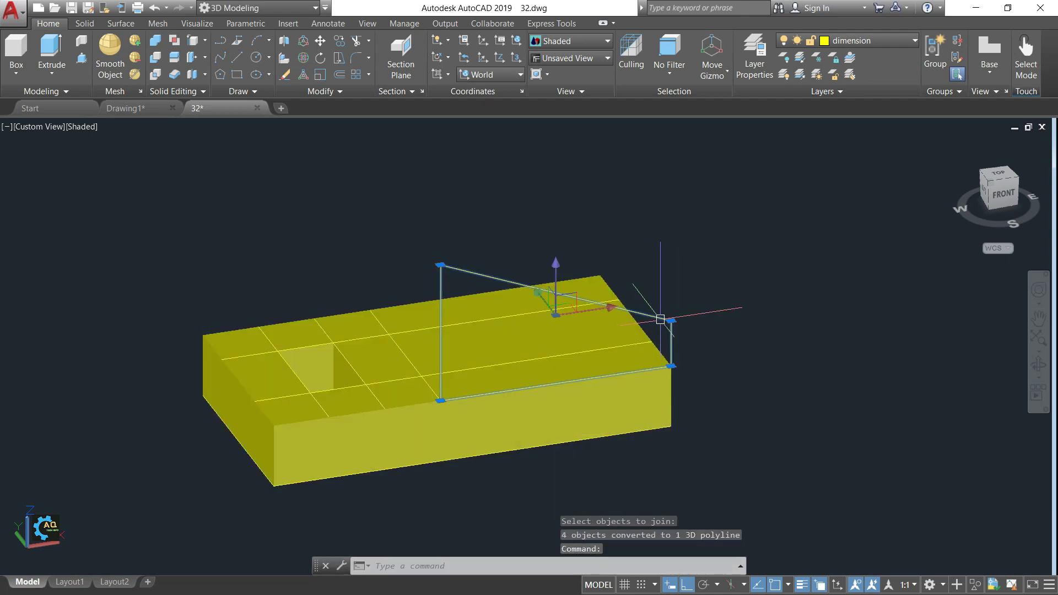
key("Escape")
middle_click_drag(787, 397, 882, 397, "shift")
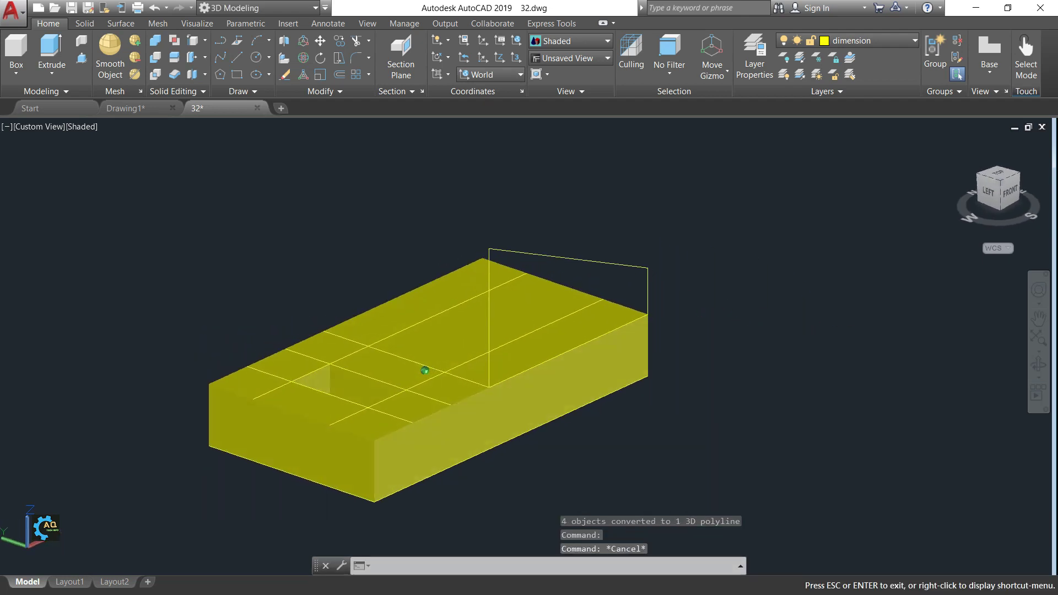
Press-pull the triangular profile across the block's width into a sloped raised block, then view the reference sketch
left_click(83, 57)
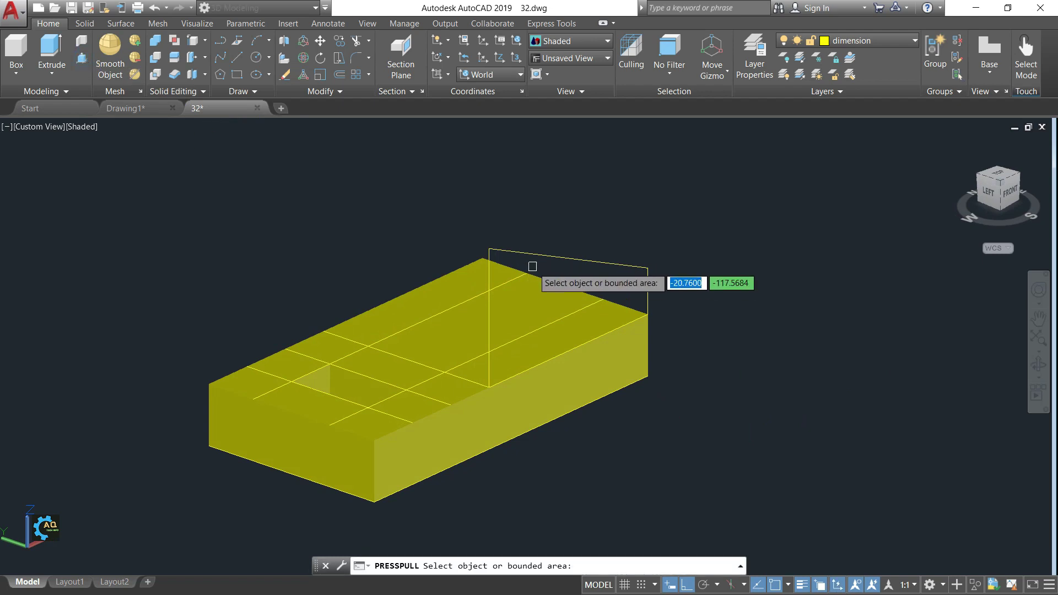
left_click(532, 273)
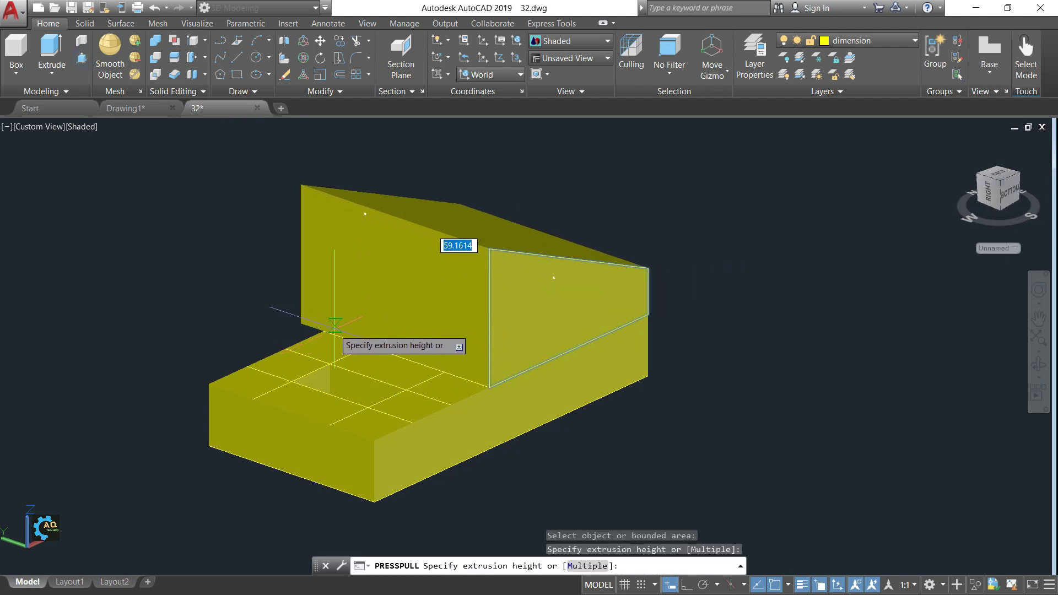
left_click(456, 341)
mouse_move(740, 402)
middle_mouse_down("shift")
mouse_move(610, 418)
mouse_move(737, 396)
mouse_move(707, 427)
mouse_move(694, 416)
middle_mouse_up("shift")
key("Escape")
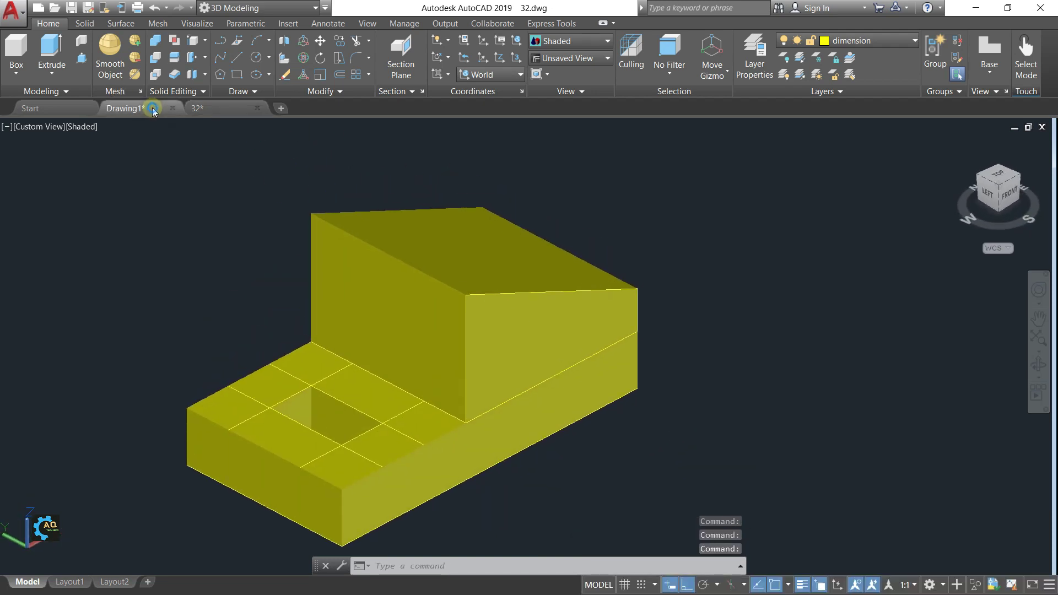
left_click(126, 108)
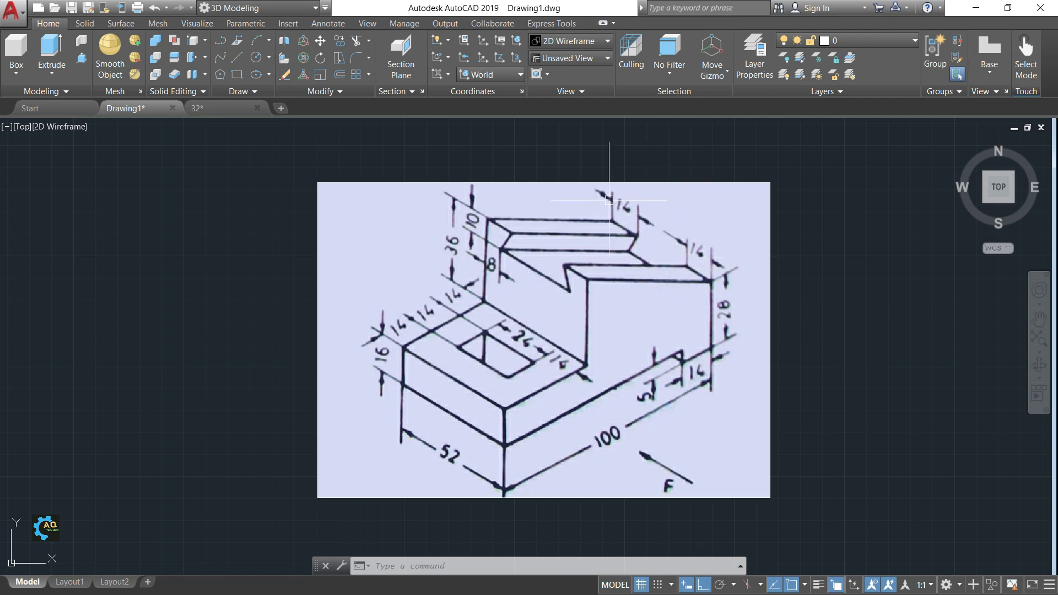
Return from the Drawing1 reference sketch to the 3D model in 32.dwg
left_click(222, 105)
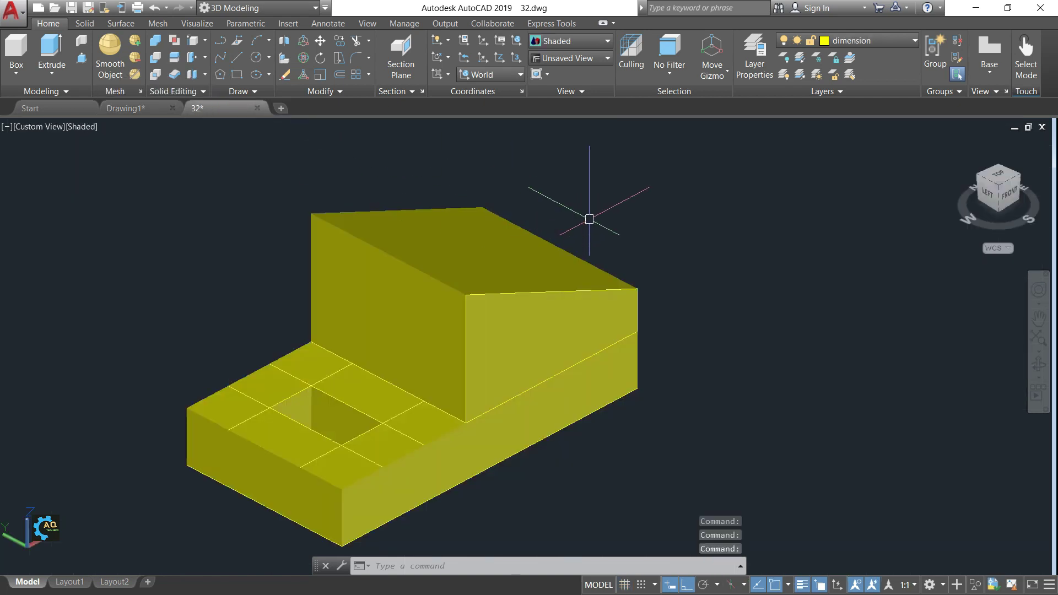
Window-select and erase the three leftover guide lines on the raised block's end face
scroll(494, 229, "up", 1)
scroll(485, 210, "up", 2)
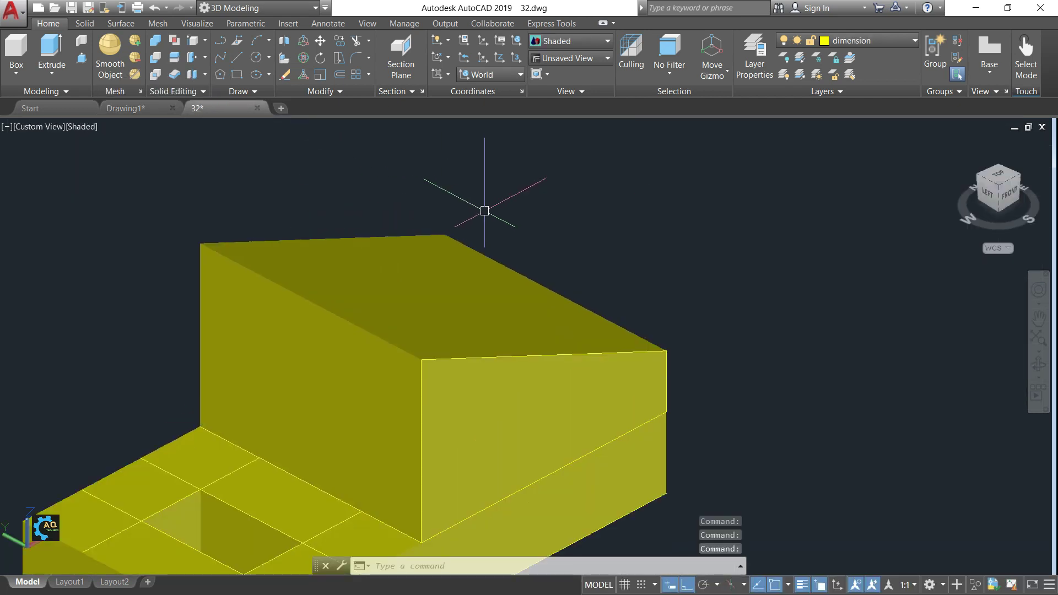
scroll(200, 280, "down", 2)
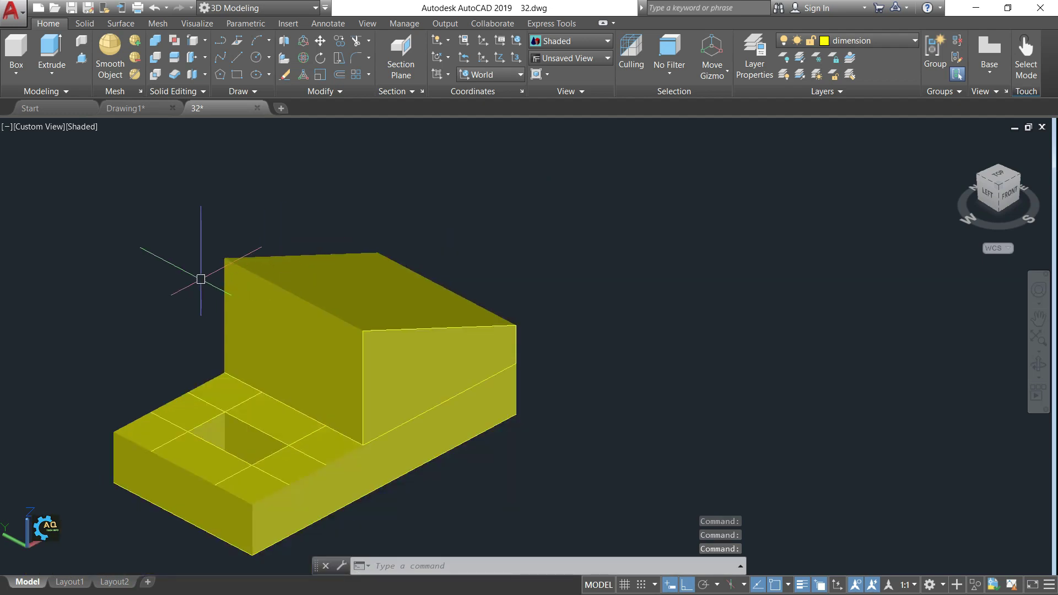
left_click(177, 273)
left_click(619, 432)
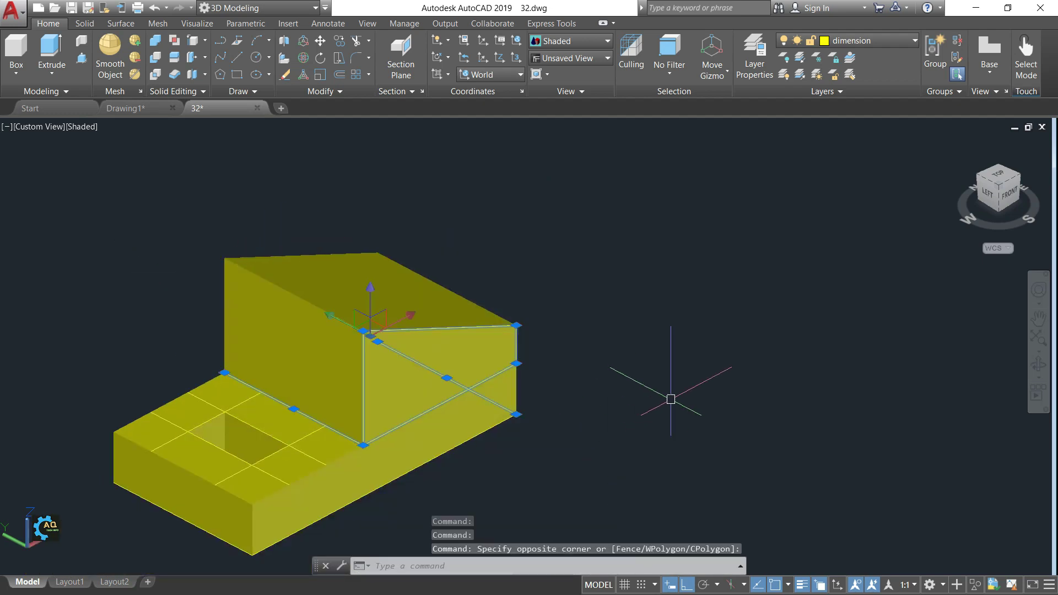
key("Delete")
scroll(480, 354, "up", 2)
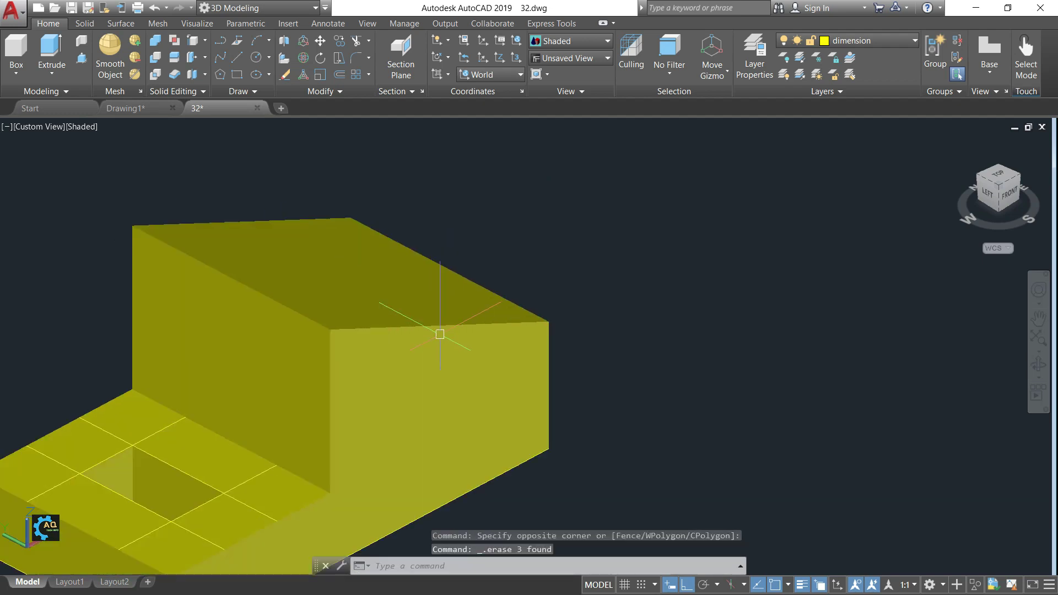
middle_click_drag(440, 331, 638, 382)
left_click(191, 41)
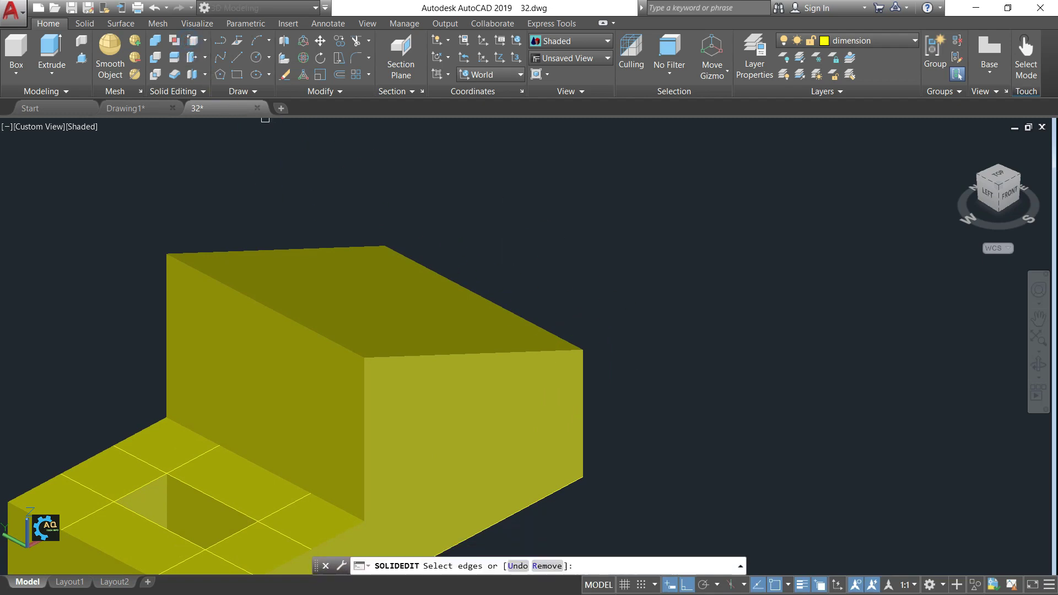
Copy the raised block's top front edge 14 units back as a guide line
left_click(526, 353)
key("Return")
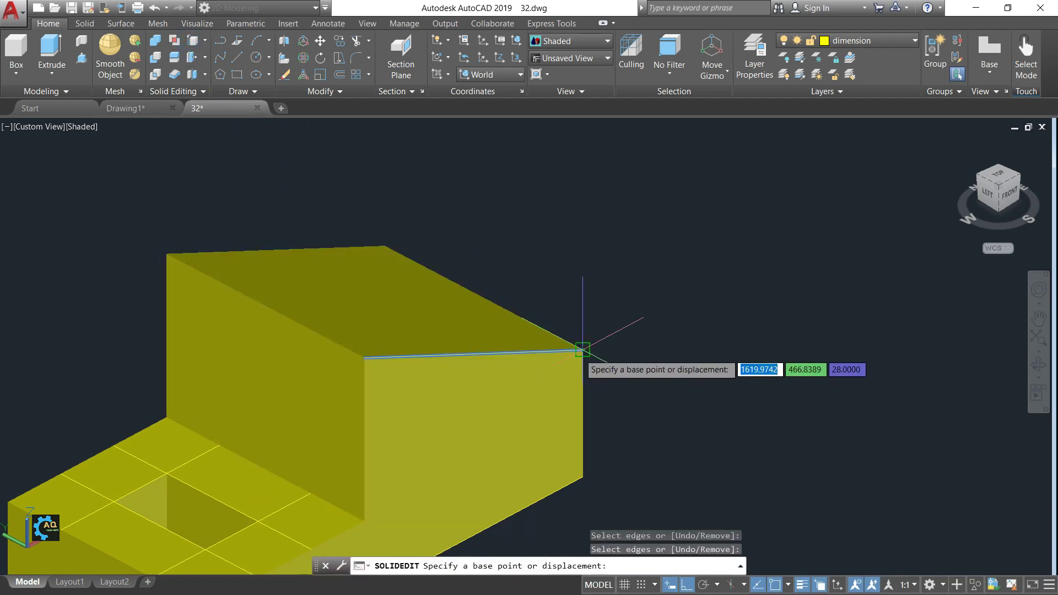
left_click(583, 350)
type("14")
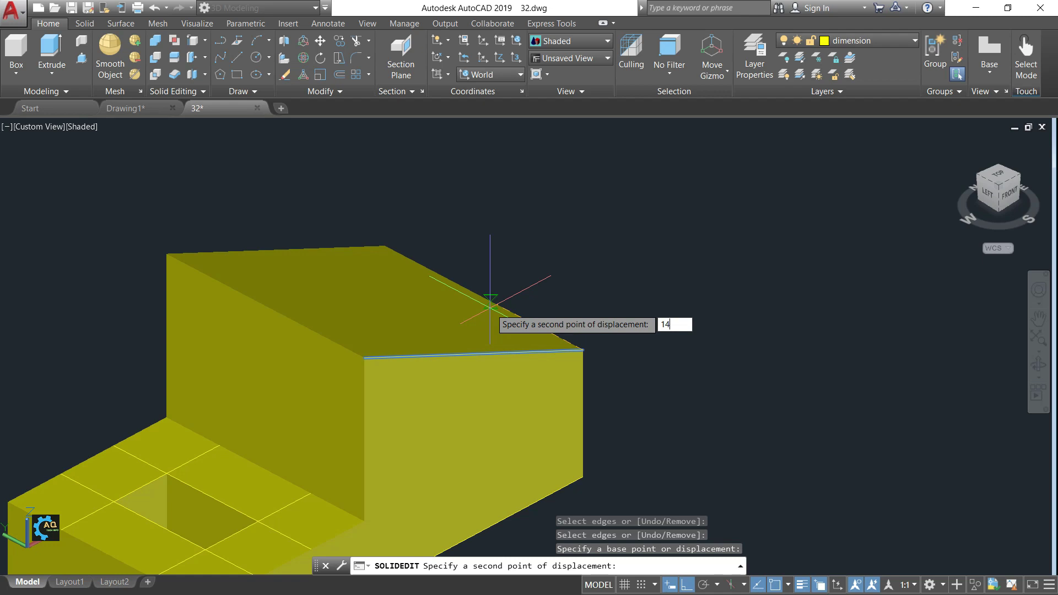
key("Return")
Copy the top back edge 14 units forward as a second guide line, then view the reference sketch
left_click(524, 342)
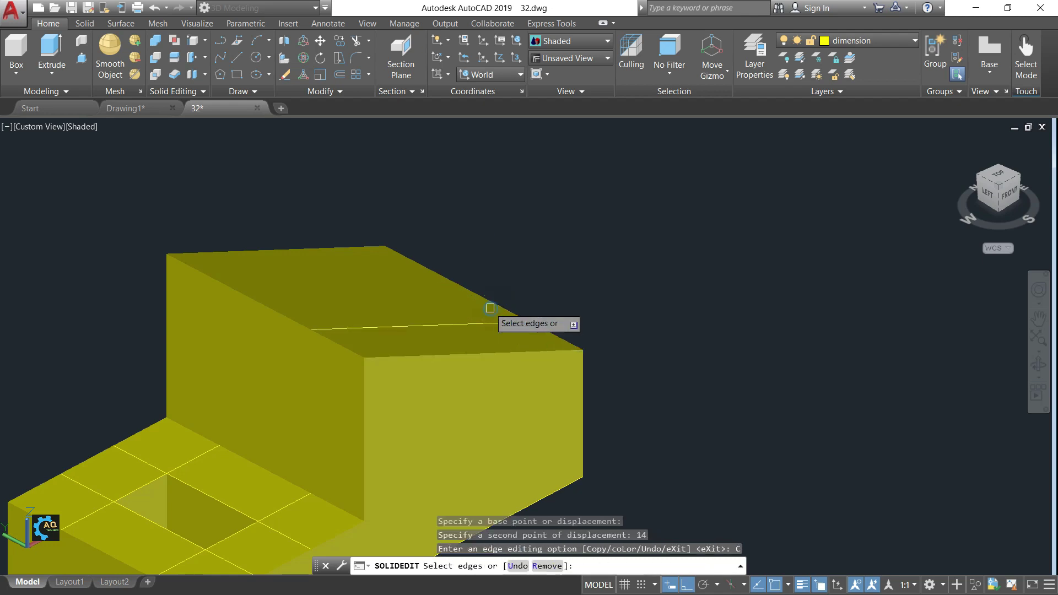
left_click(310, 248)
key("Return")
left_click(166, 254)
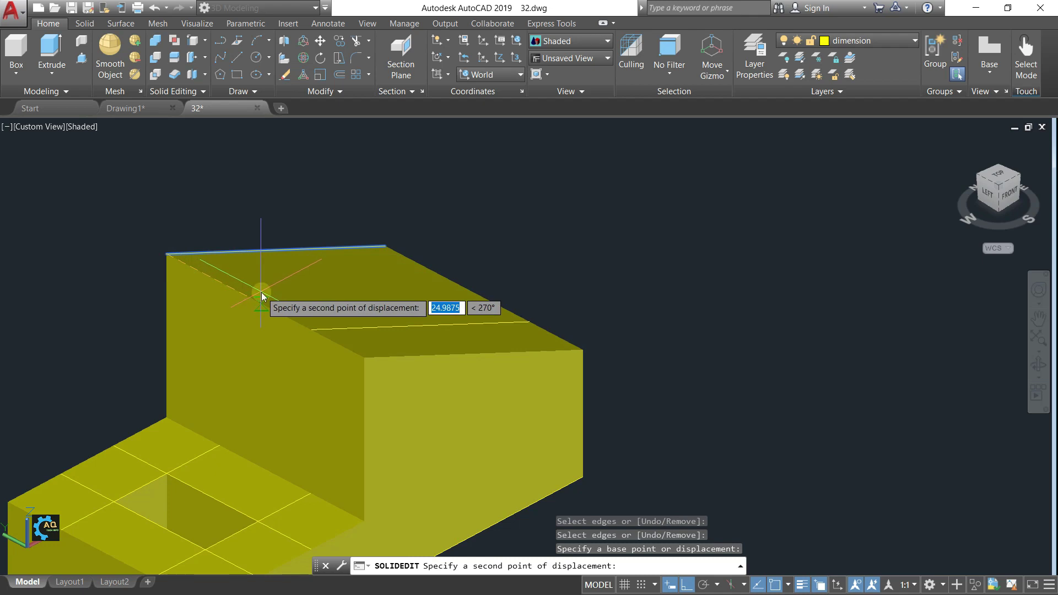
type("14")
key("Return")
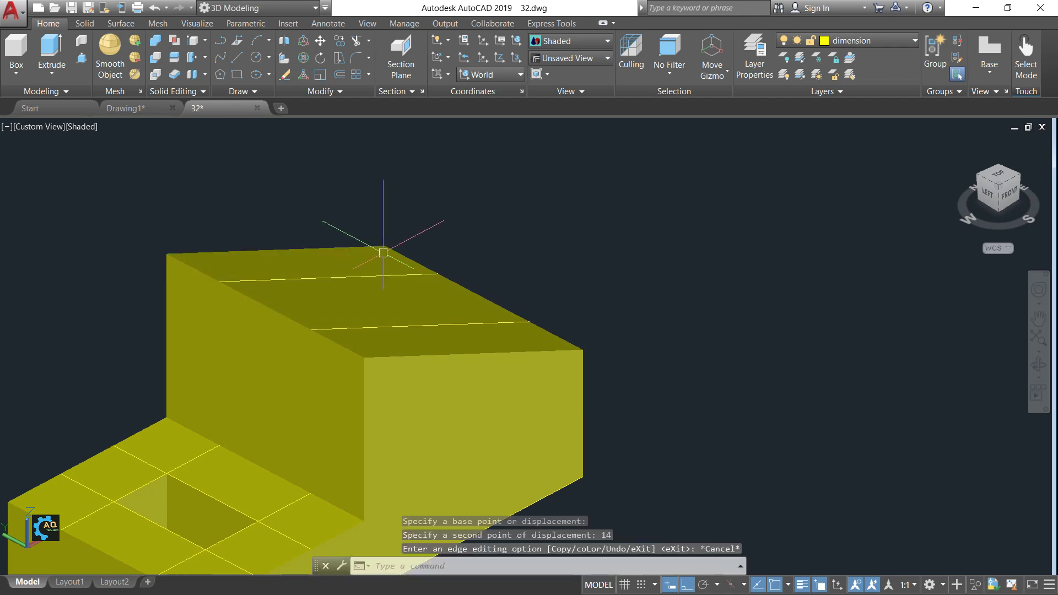
key("Escape")
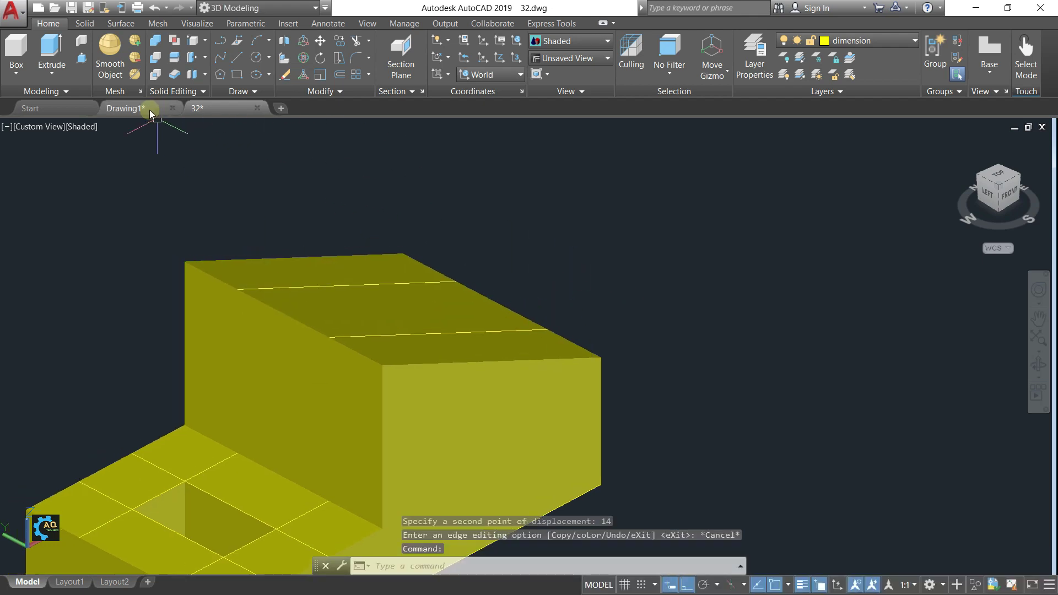
left_click(144, 108)
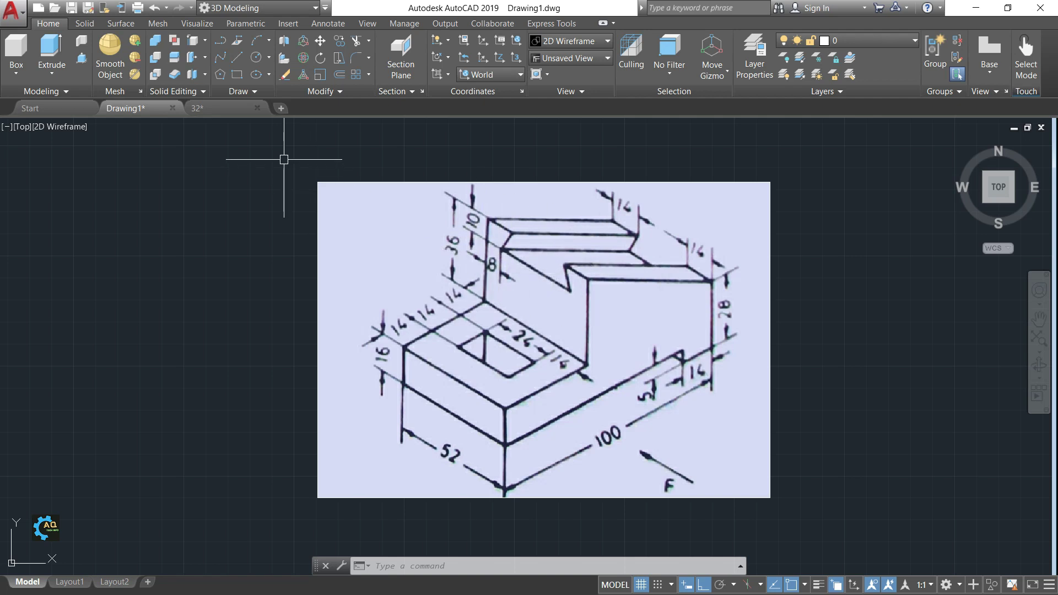
Switch back to drawing 32's raised block after checking the notch dimensions
left_click(197, 108)
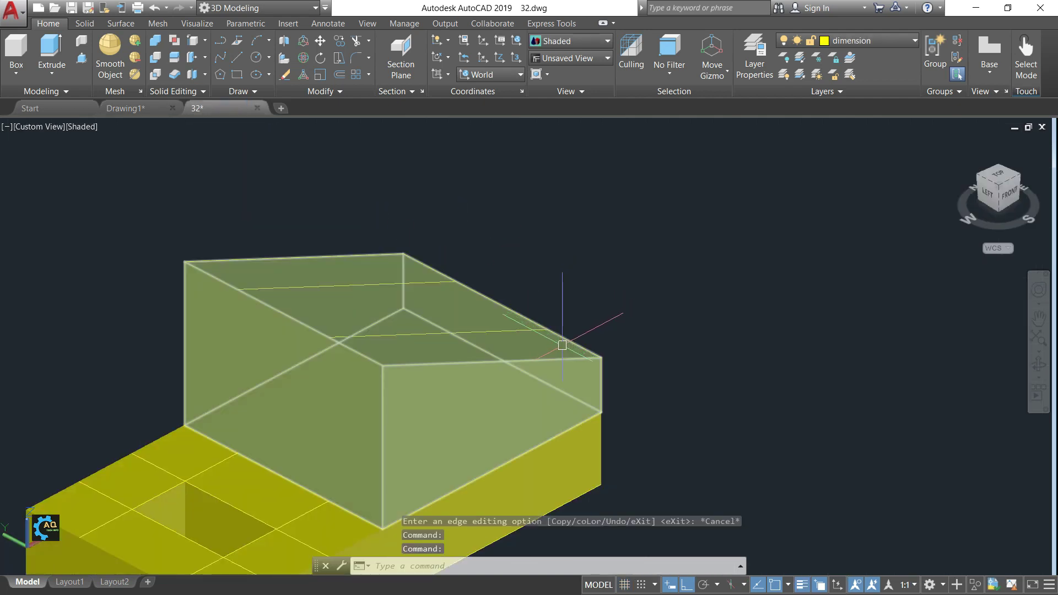
Orbit the model to view the raised block from its left end, then show the reference sketch
middle_click_drag(643, 373, 732, 361, "shift")
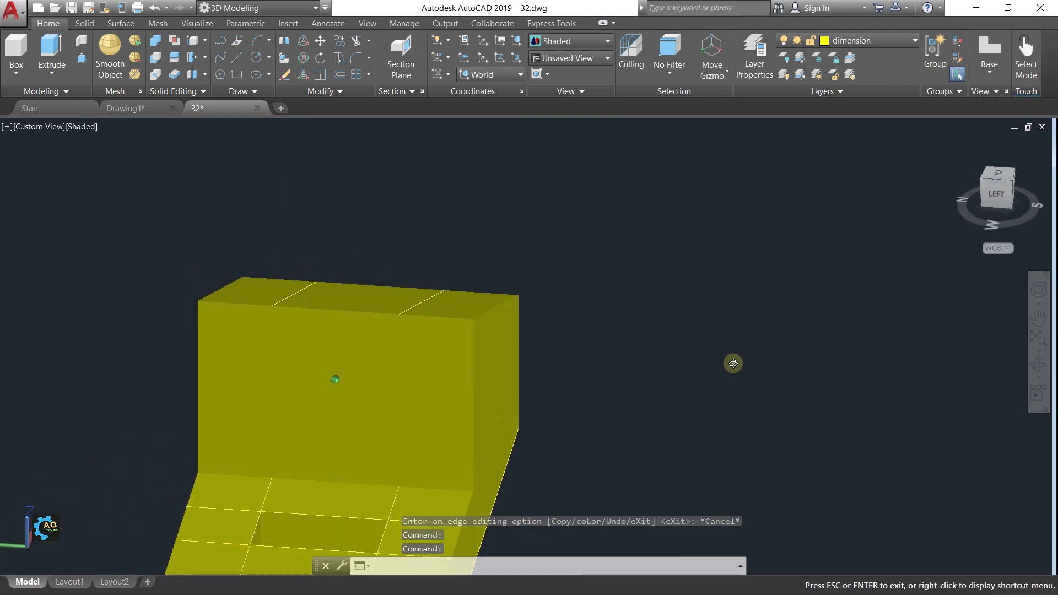
middle_click_drag(317, 301, 312, 329, "shift")
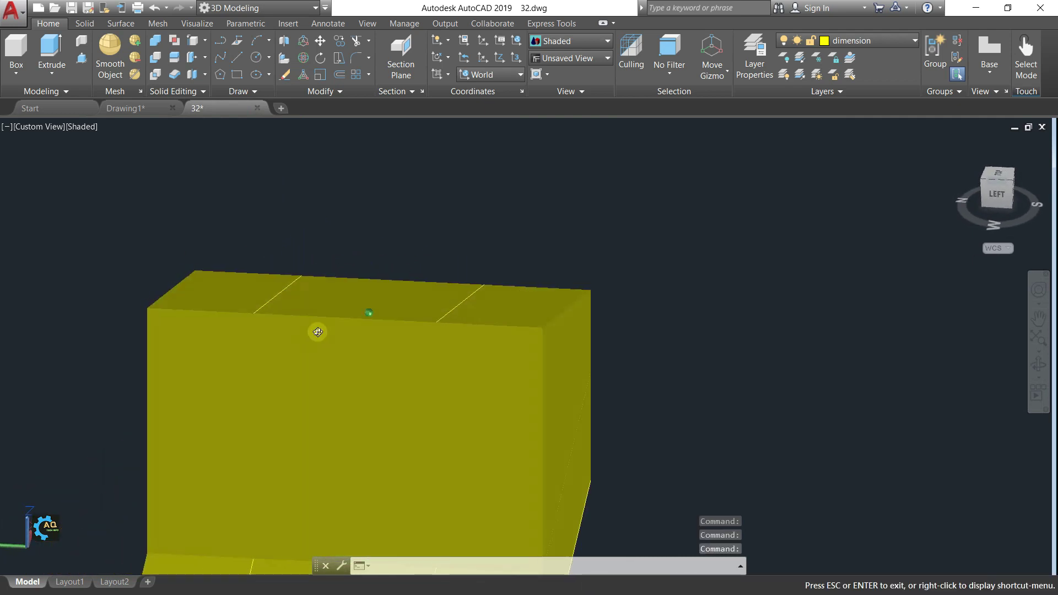
key("Escape")
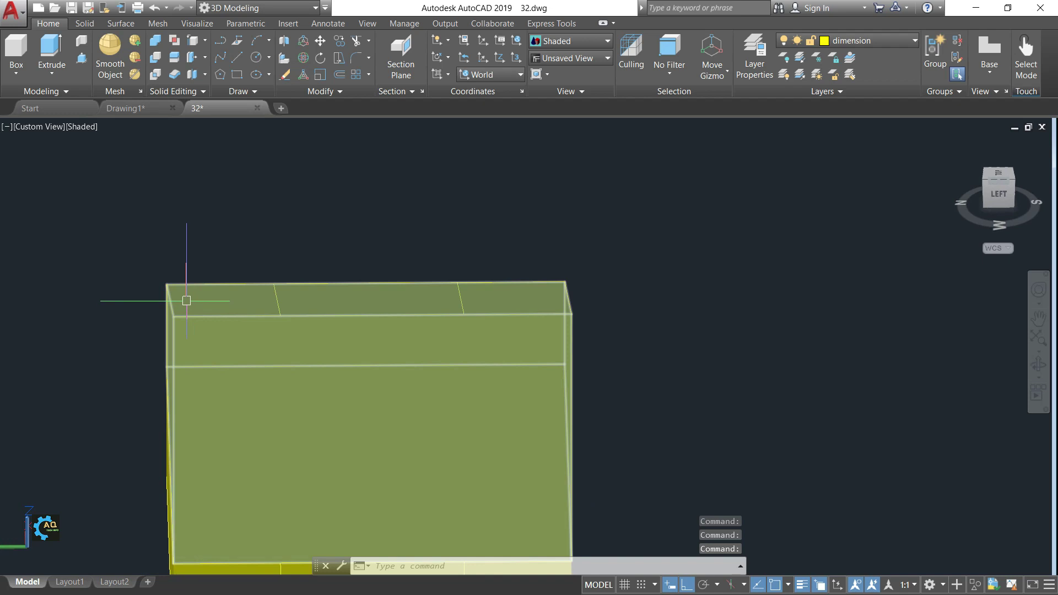
middle_click_drag(127, 385, 125, 374, "shift")
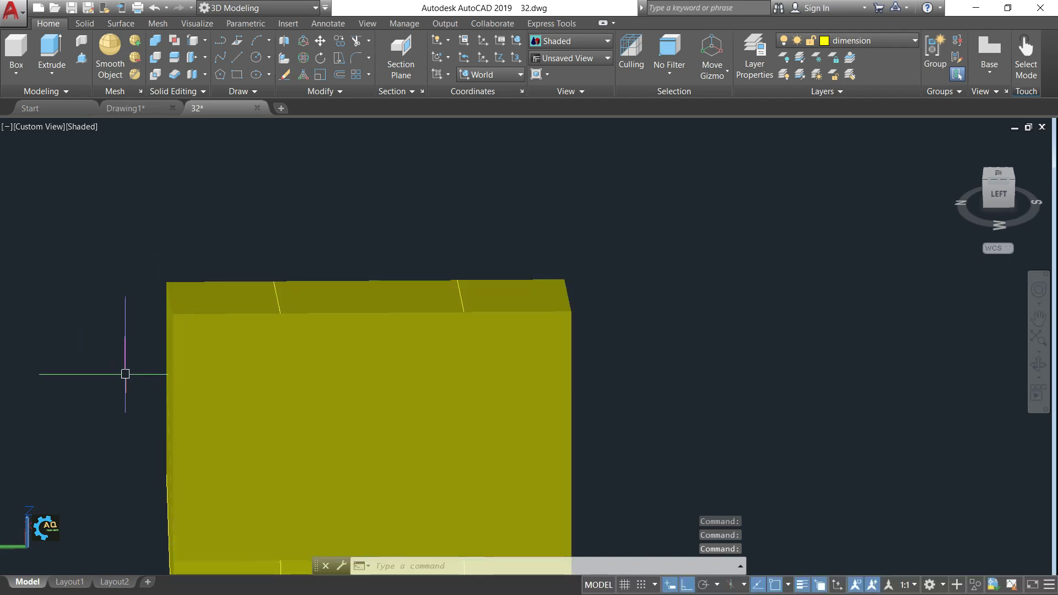
left_click(157, 107)
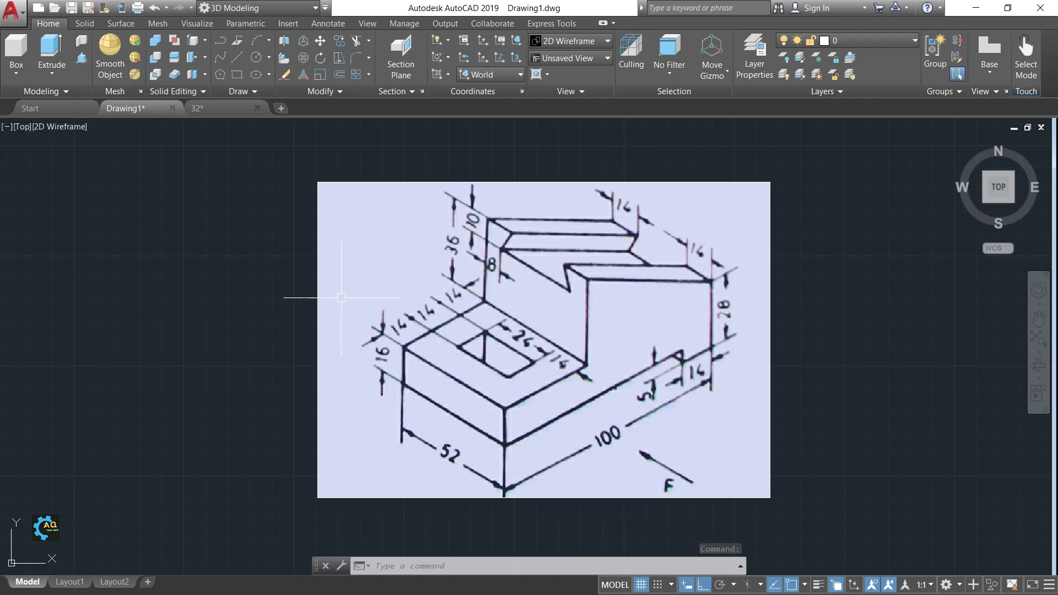
Compute 14 − 8 = 6 in Windows Calculator, then return to drawing 32
key("alt+Tab")
left_click(136, 298)
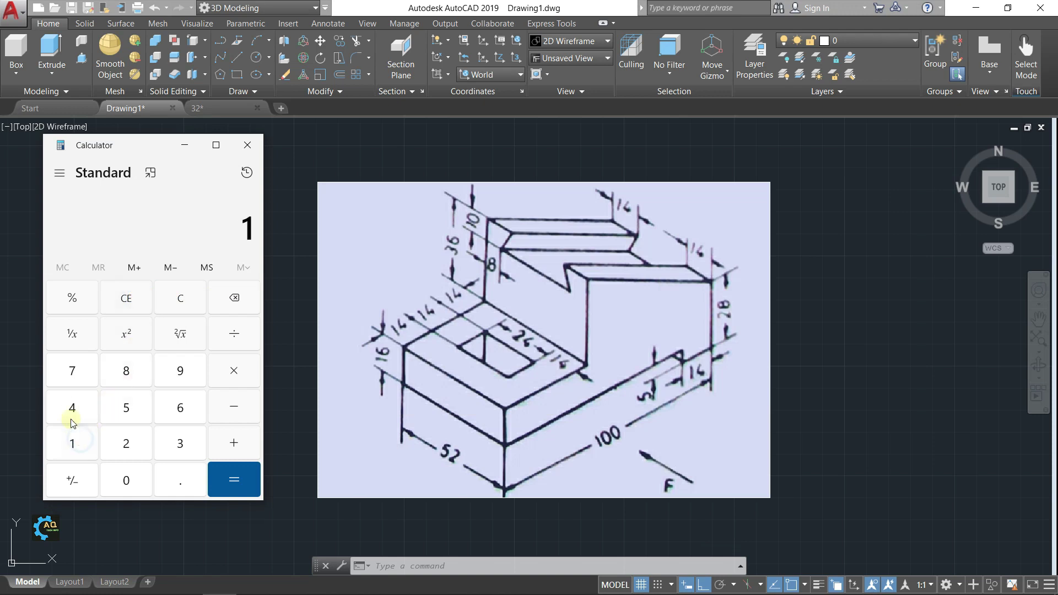
left_click(126, 366)
left_click(234, 479)
left_click(185, 149)
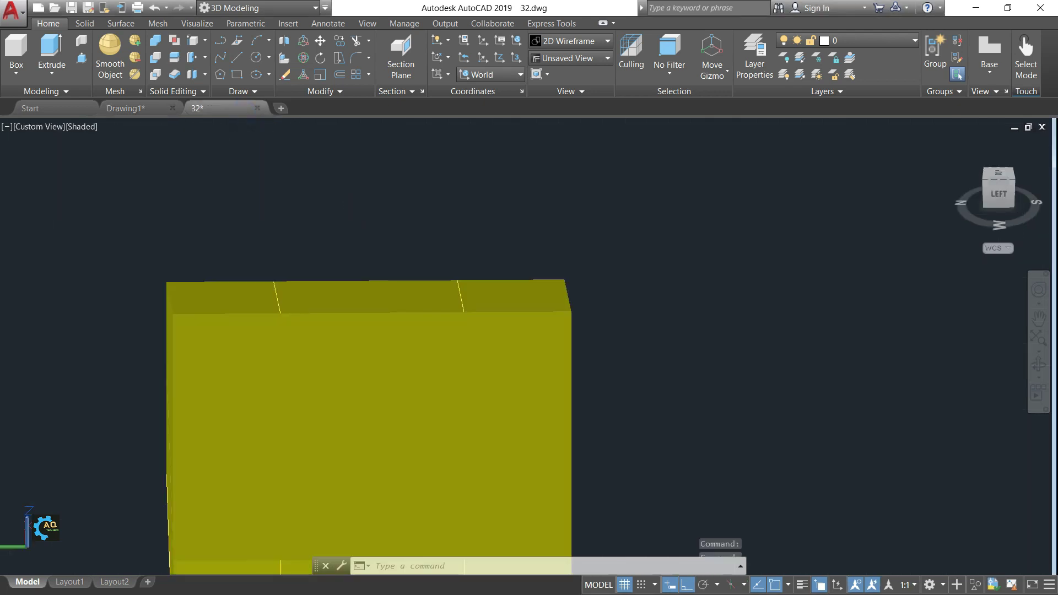
left_click(243, 109)
middle_click_drag(317, 245, 331, 238)
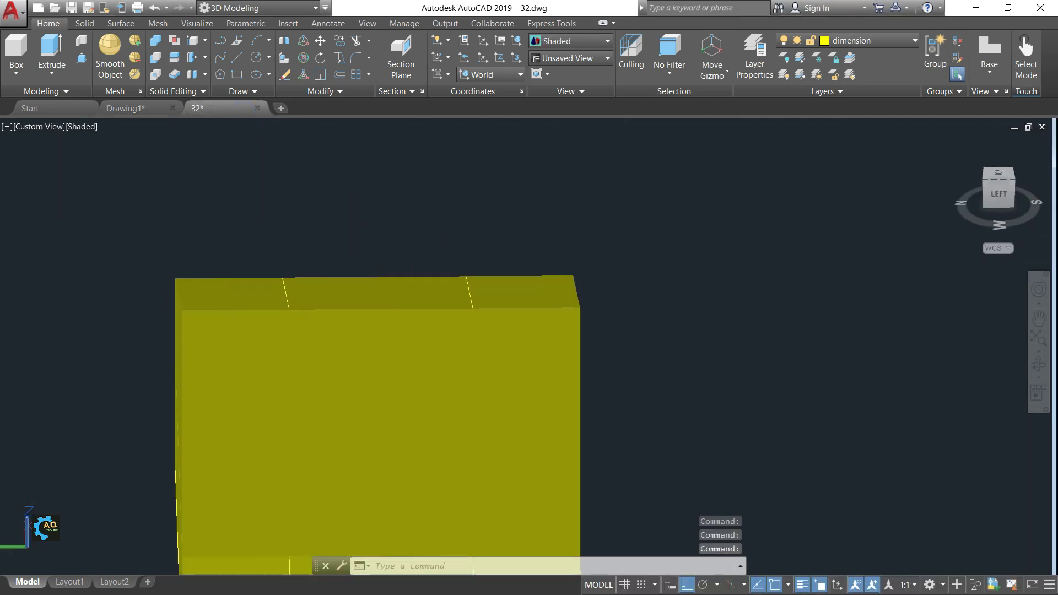
Offset the raised block's top edge line 6 units to the left as a new guide line
type("o")
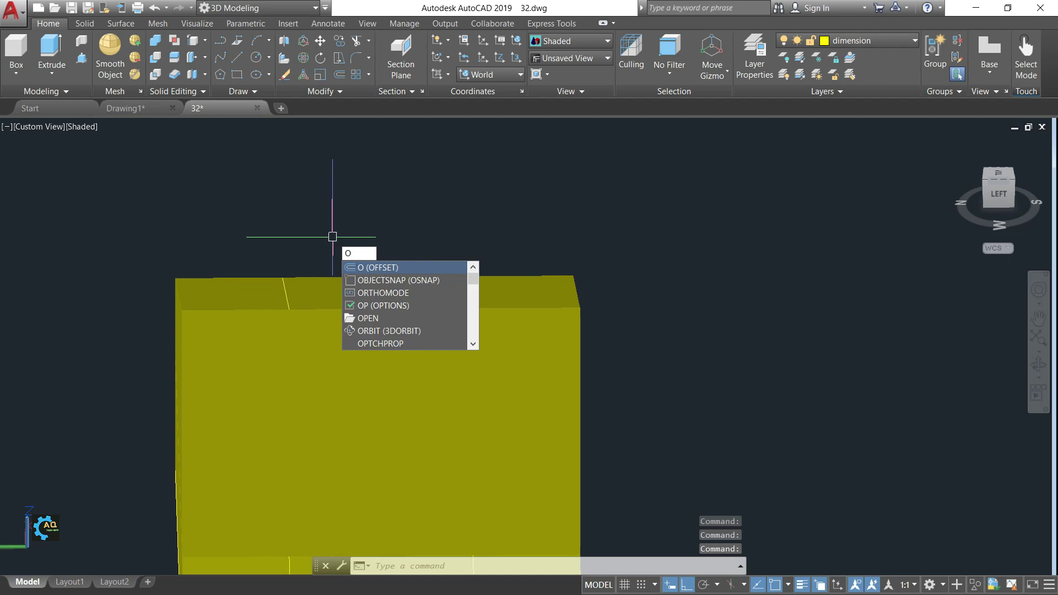
key("Return")
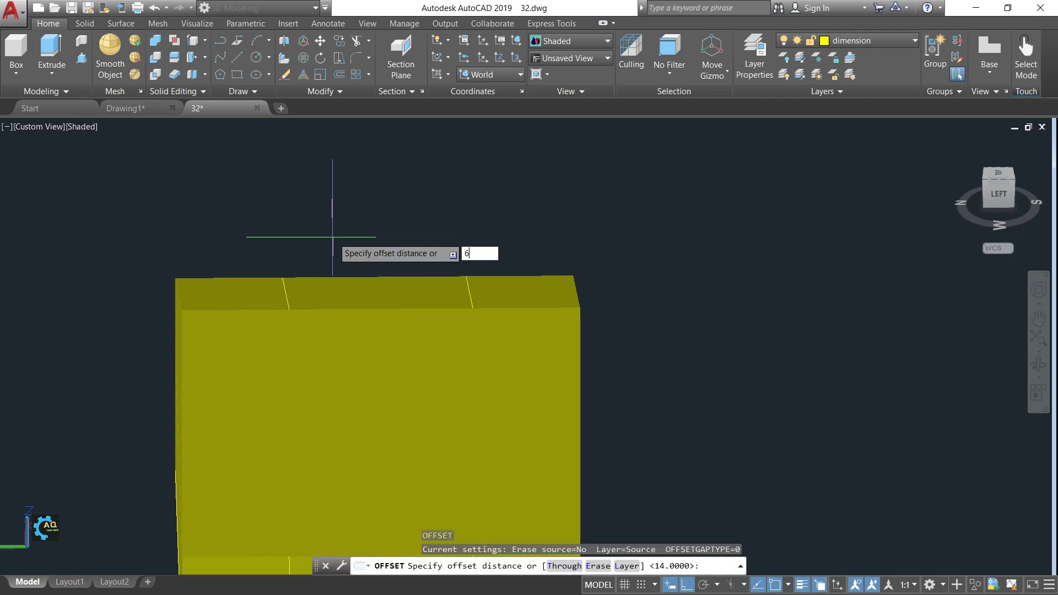
key("Return")
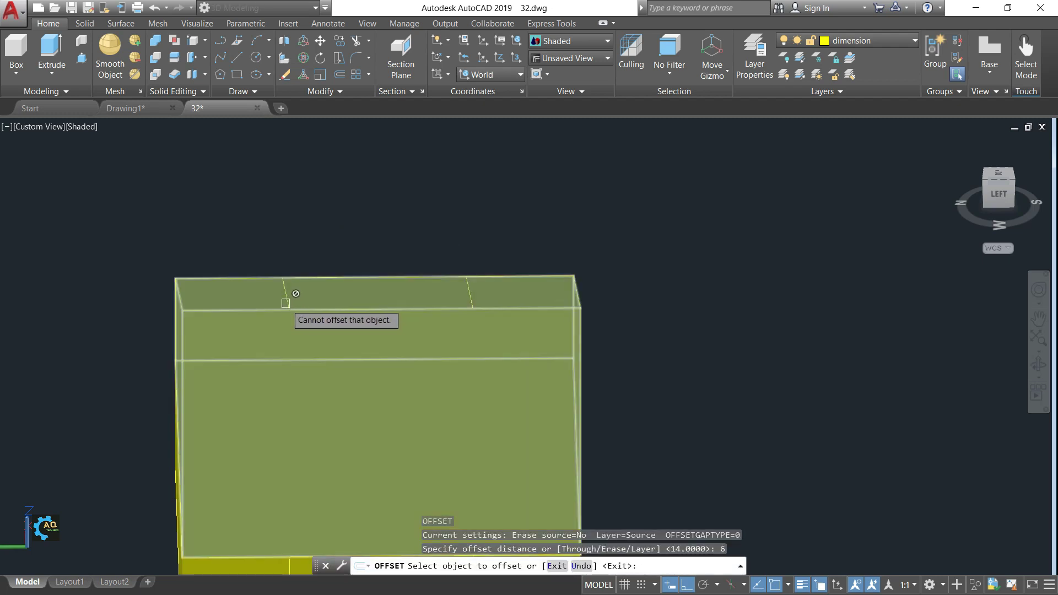
left_click(285, 303)
left_click(321, 369)
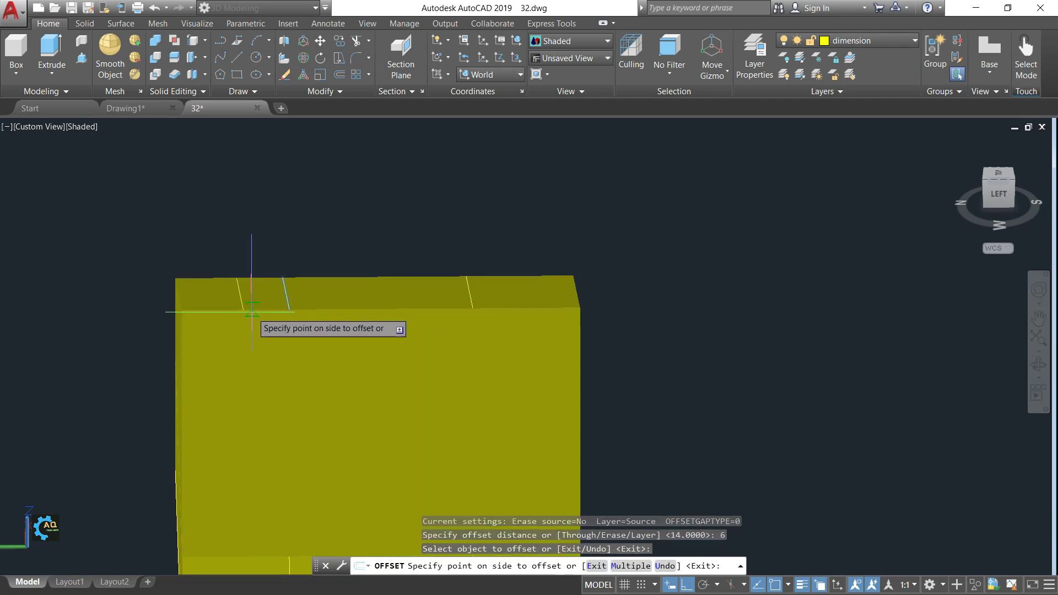
left_click(123, 310)
key("Return")
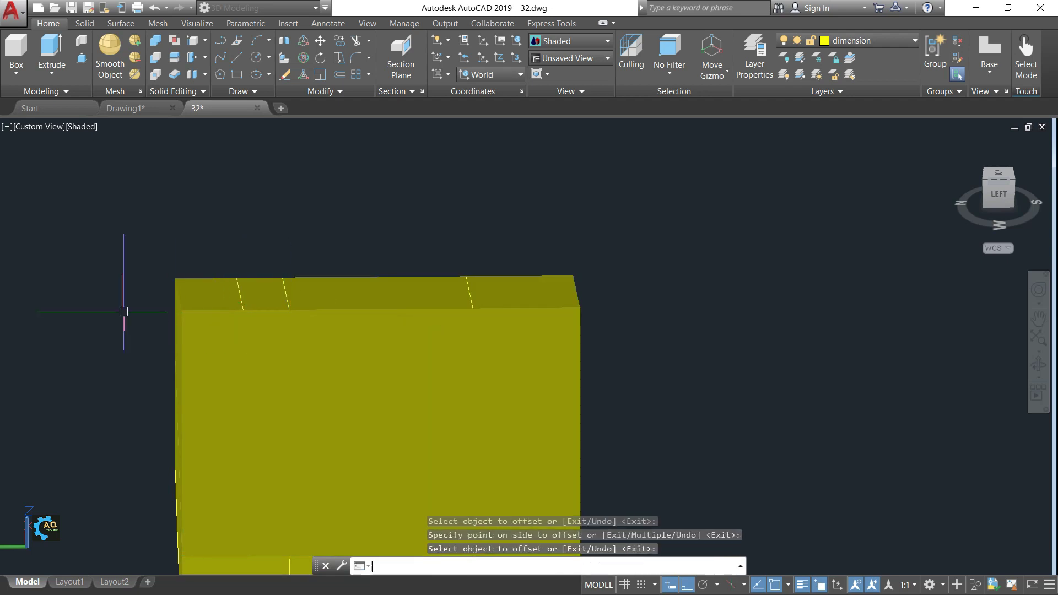
mouse_move(608, 385)
middle_mouse_down("shift")
mouse_move(555, 402)
mouse_move(602, 387)
middle_mouse_up("shift")
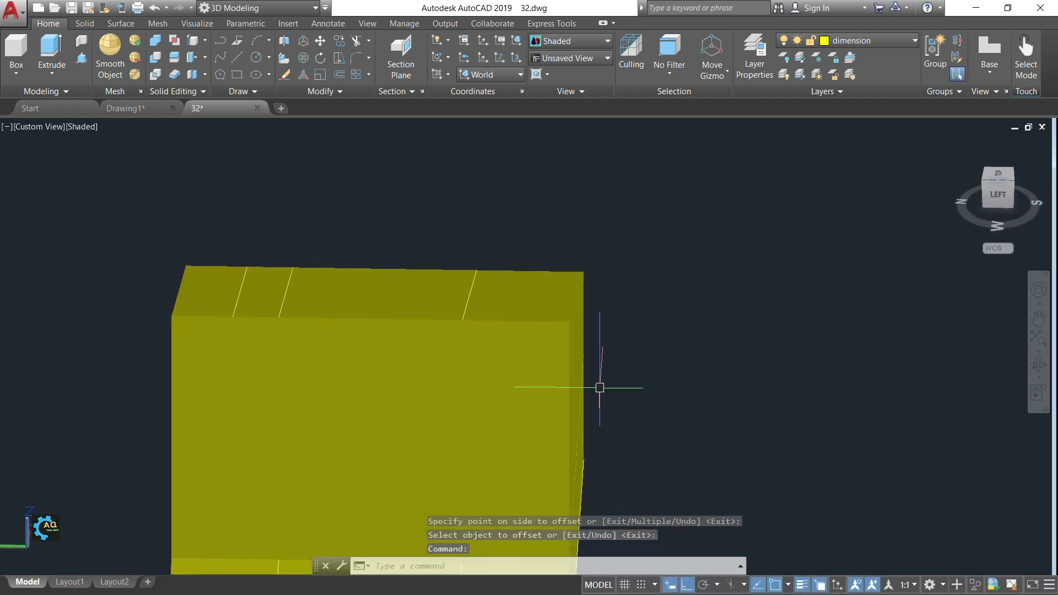
left_click(153, 118)
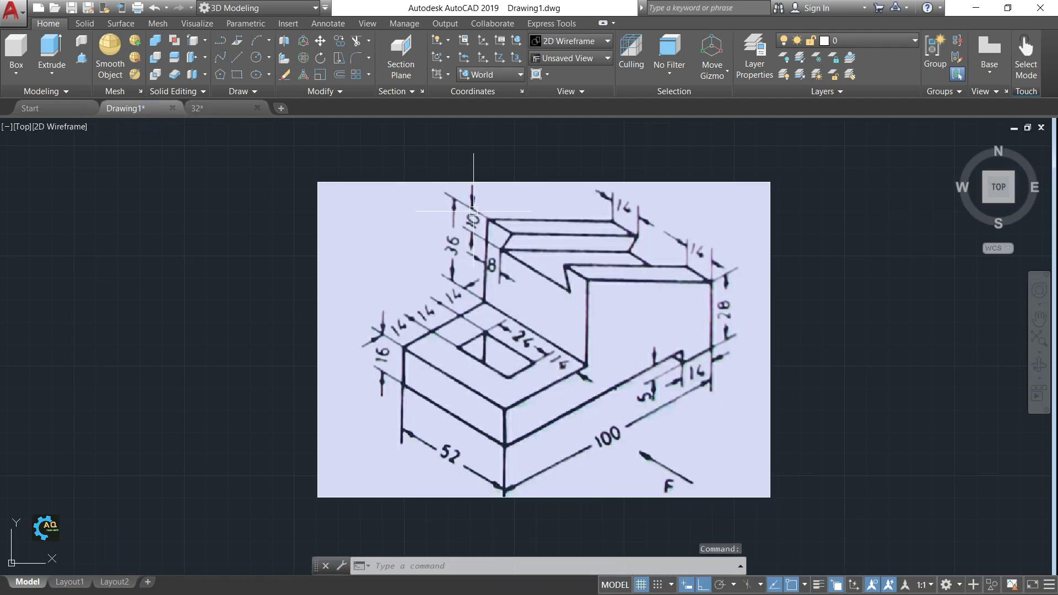
left_click(228, 110)
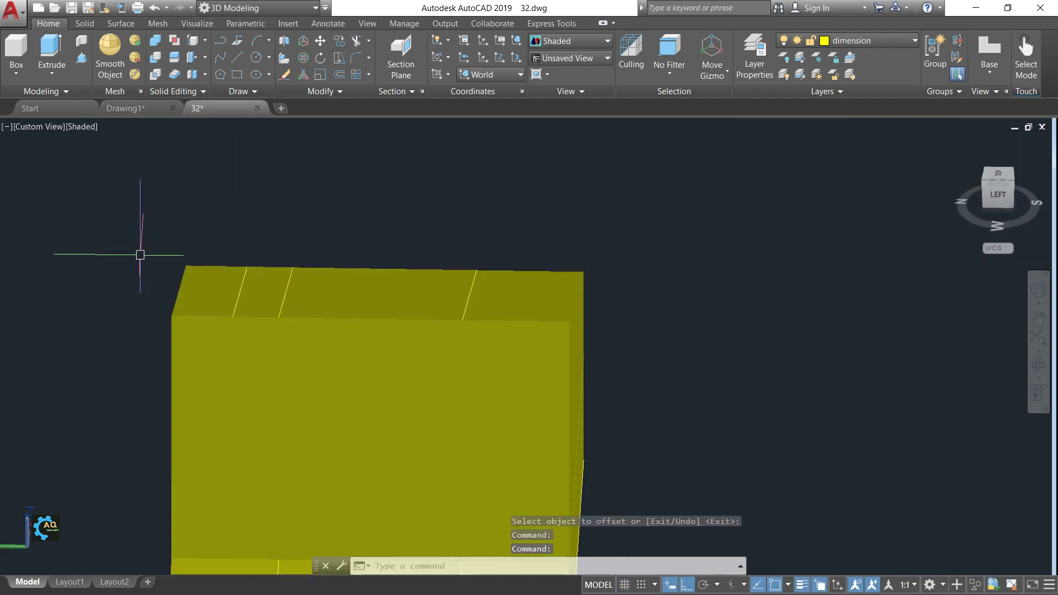
Move the three top-face guide lines aside beside the block
left_click(239, 272)
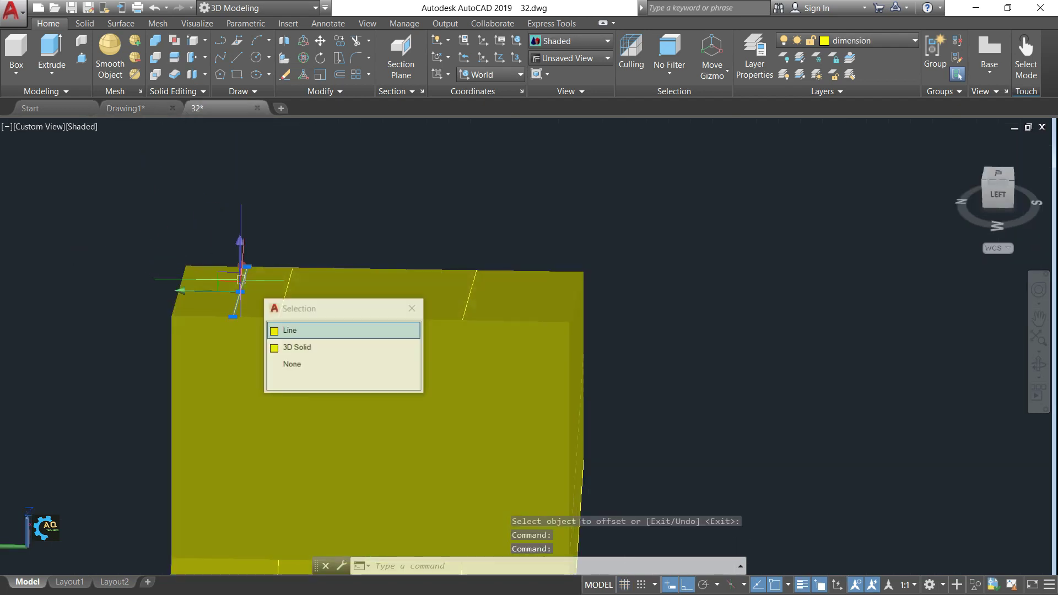
left_click(296, 332)
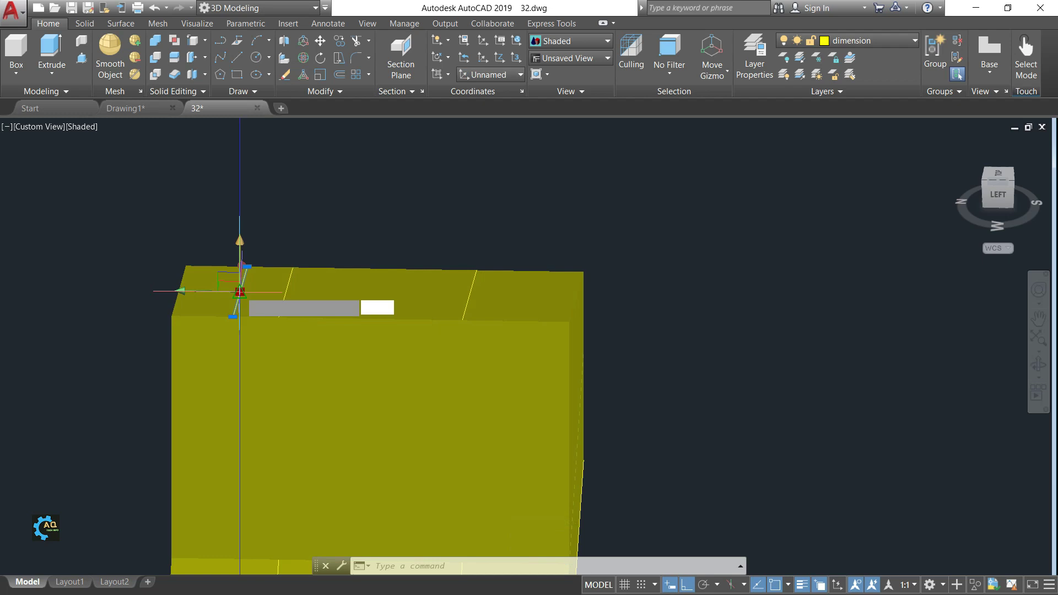
left_click(239, 293)
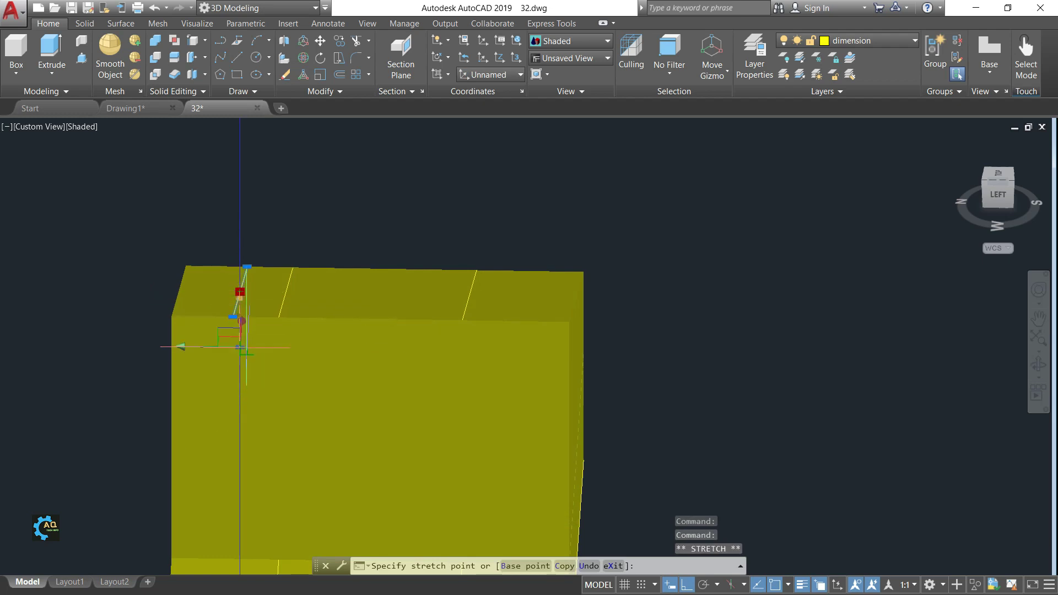
key("Escape")
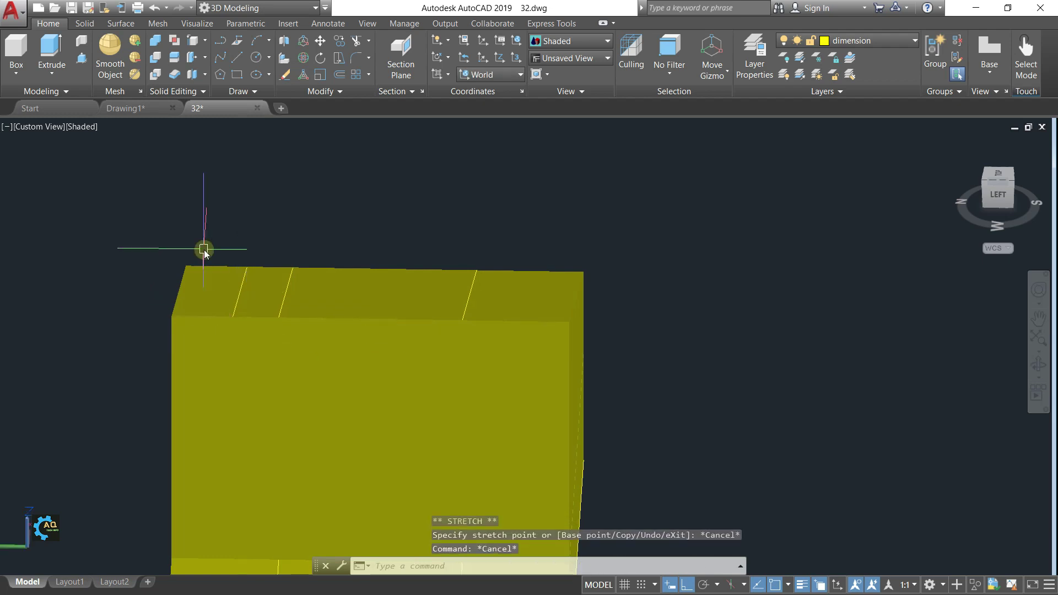
type("m")
key("Return")
left_click(210, 225)
left_click(516, 348)
key("Return")
left_click(420, 225)
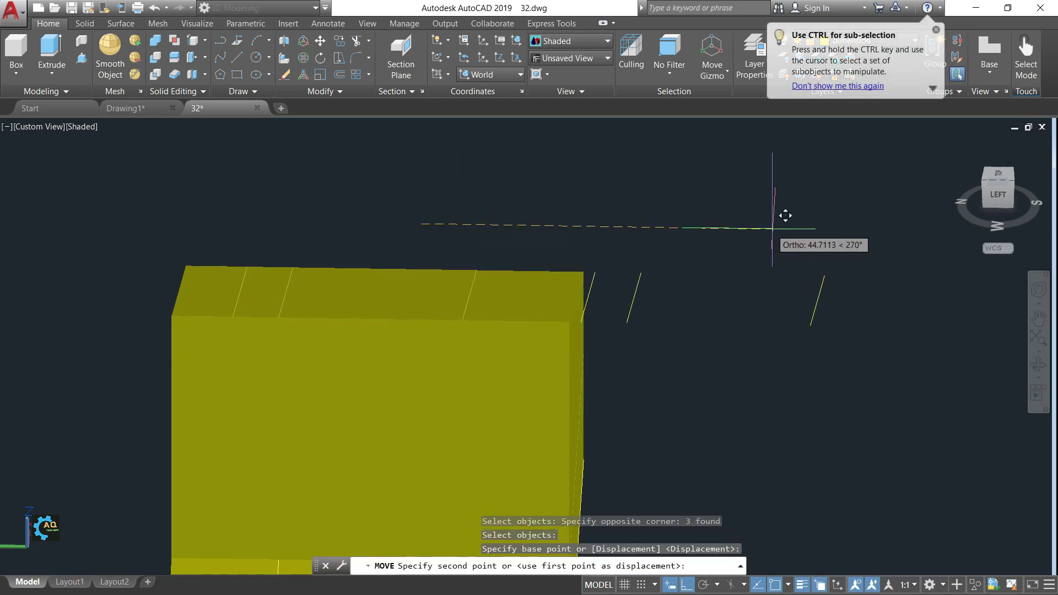
middle_click_drag(779, 216, 573, 227)
key("Escape")
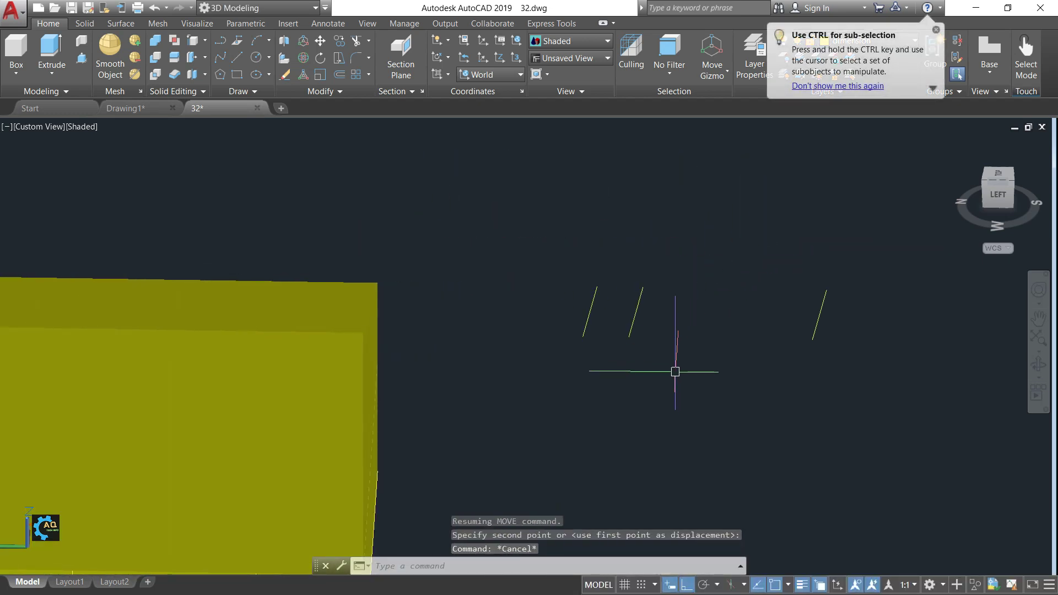
middle_click_drag(678, 373, 675, 341)
Move the leftmost guide line 10 units straight down
type("o")
key("Return")
key("Escape")
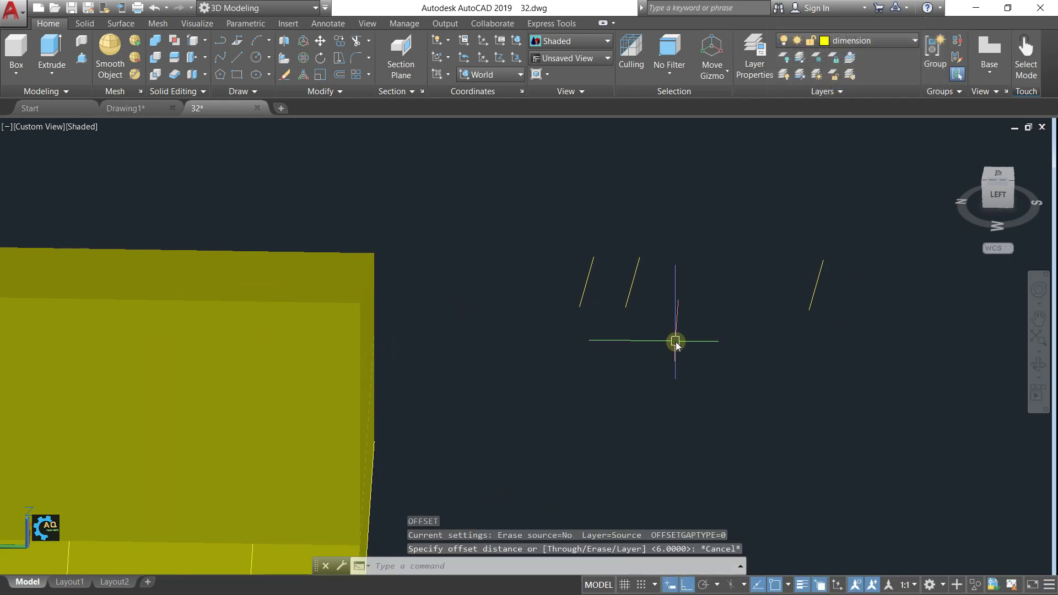
type("m")
key("Return")
left_click(581, 302)
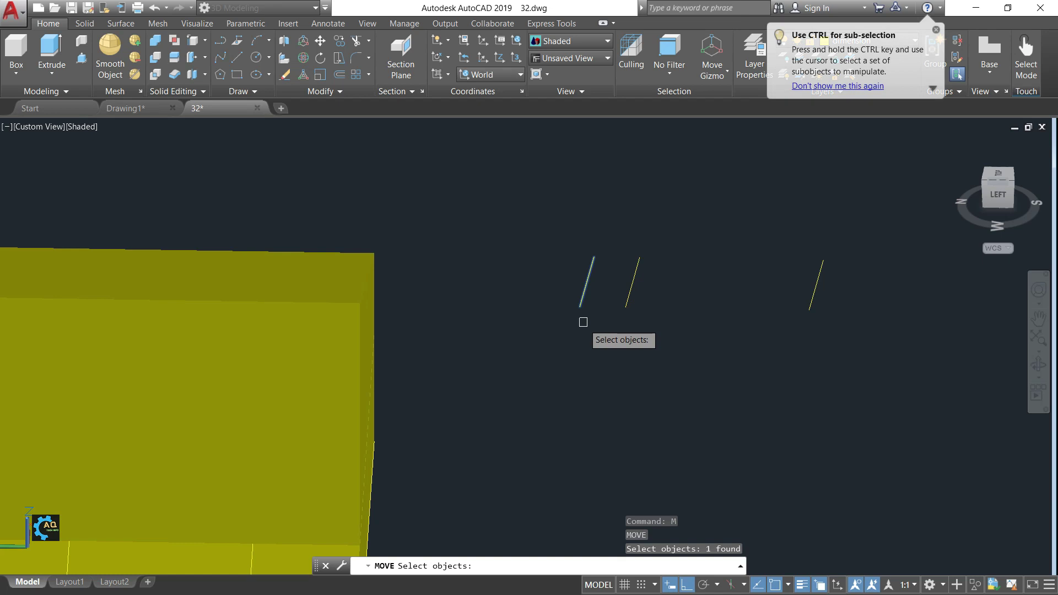
key("Return")
left_click(579, 305)
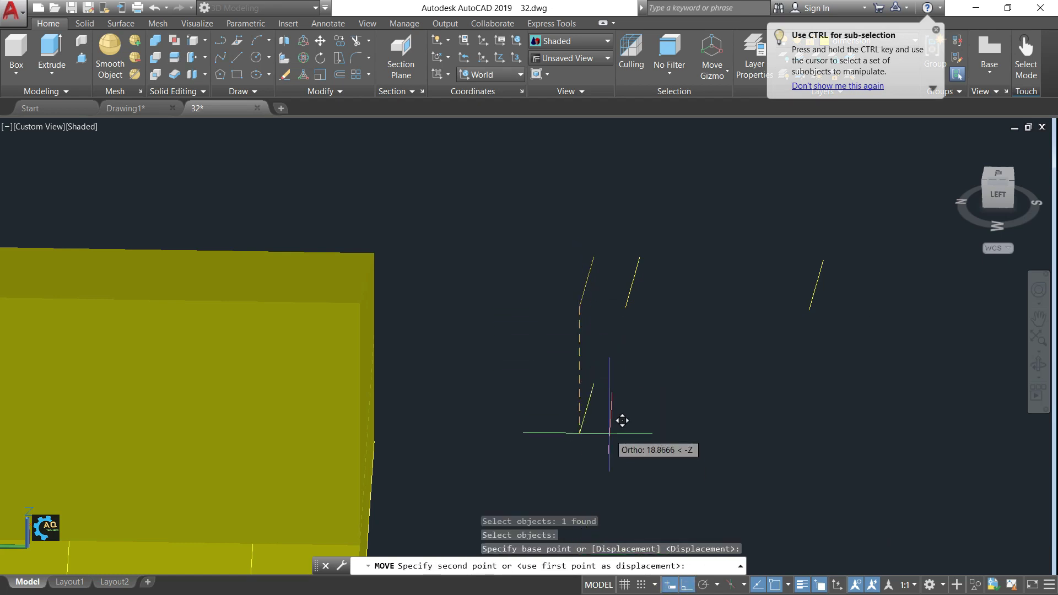
type("8")
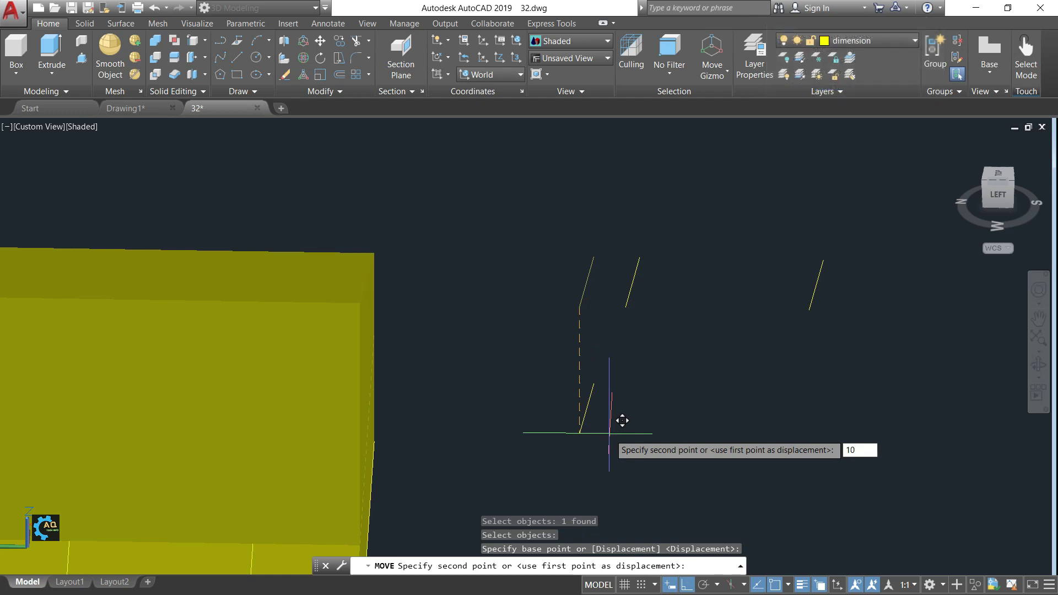
key("Return")
key("Escape")
key("Escape")
key("Escape")
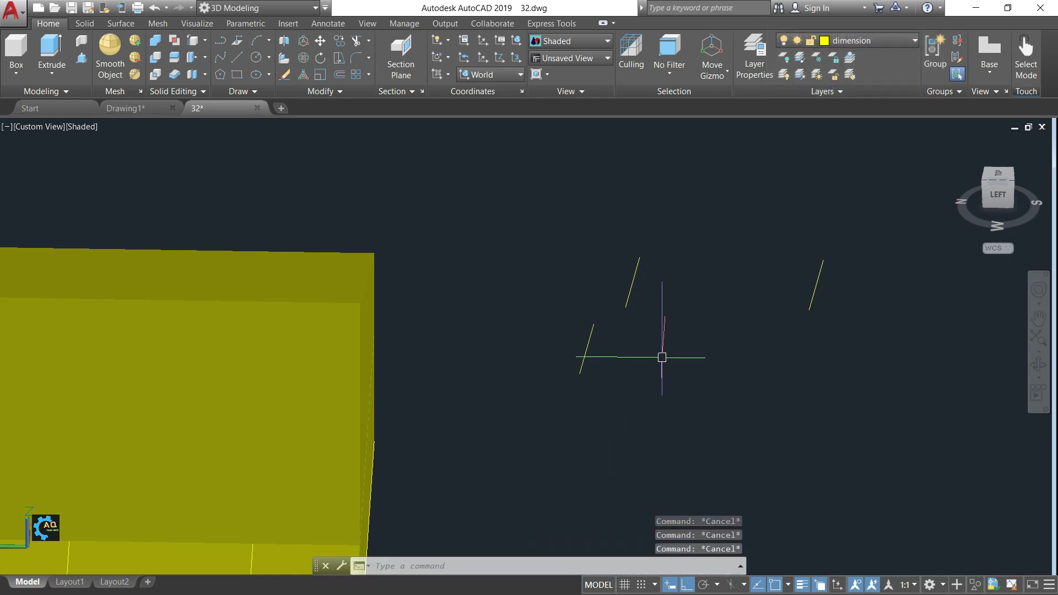
type("l")
key("Return")
left_click(626, 307)
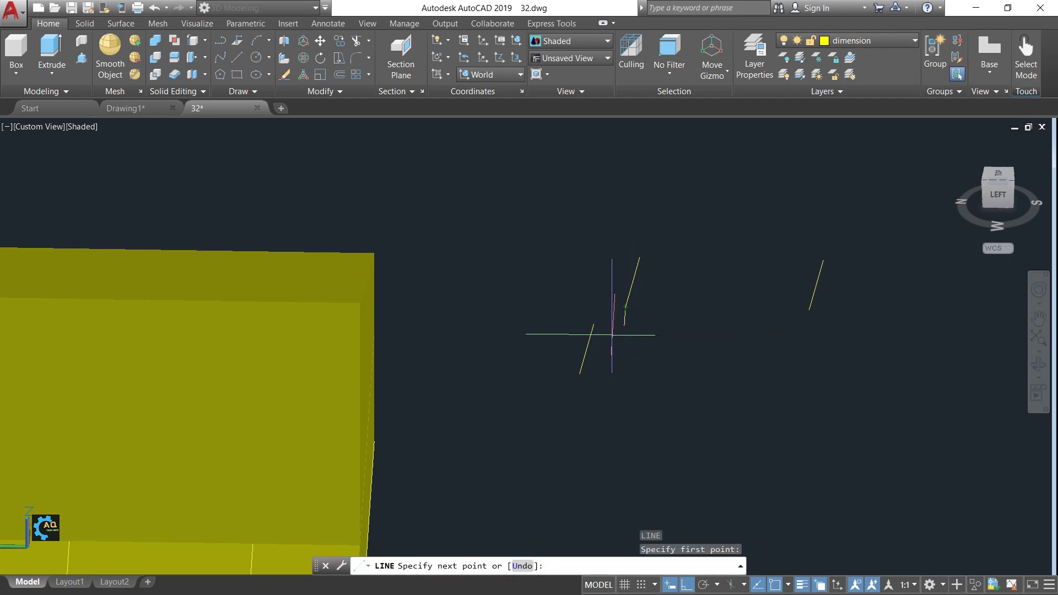
Finish the diagonal connecting line and reorient the 3D view around the guide lines
left_click(579, 374)
key("Escape")
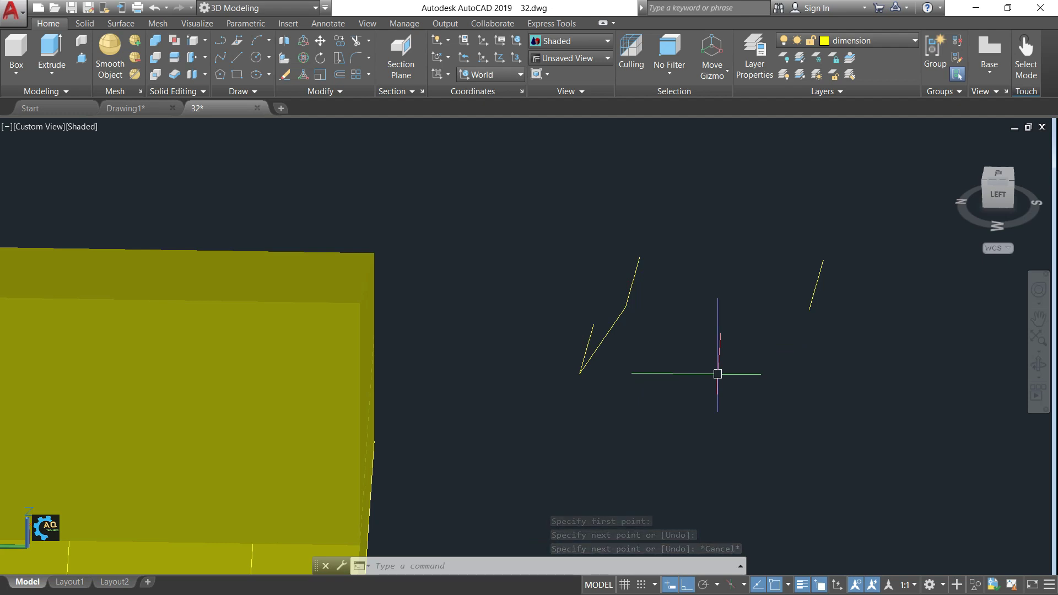
key("alt")
left_click(1002, 197)
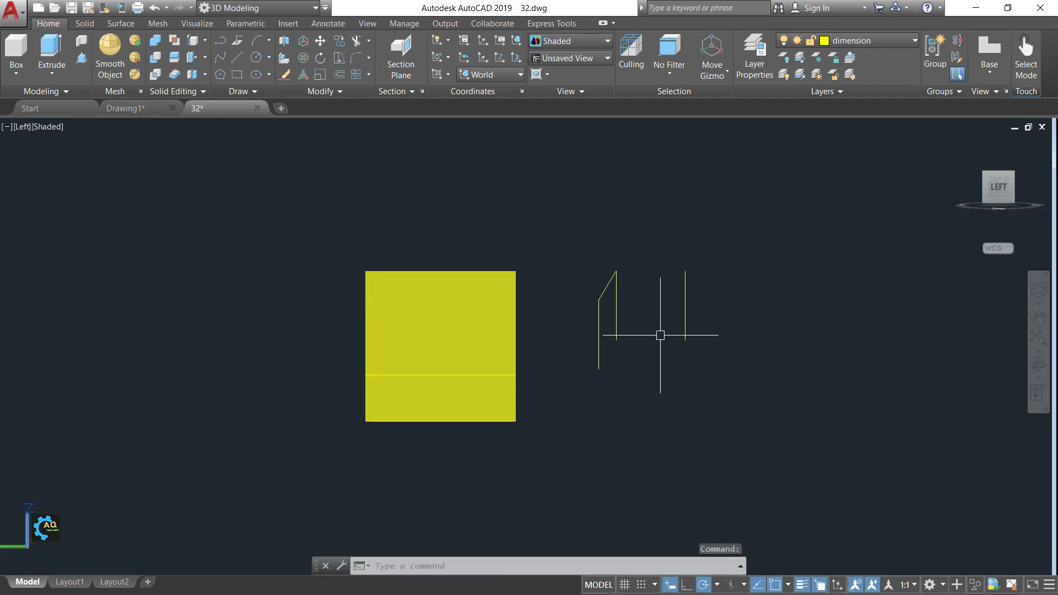
key("ctrl+z")
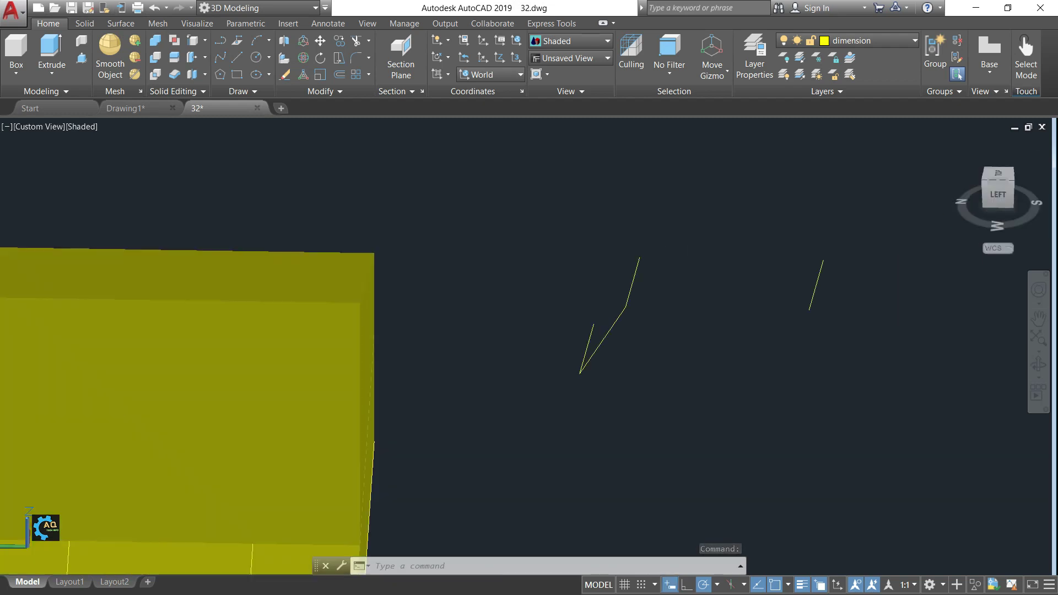
middle_click_drag(685, 319, 690, 319, "shift")
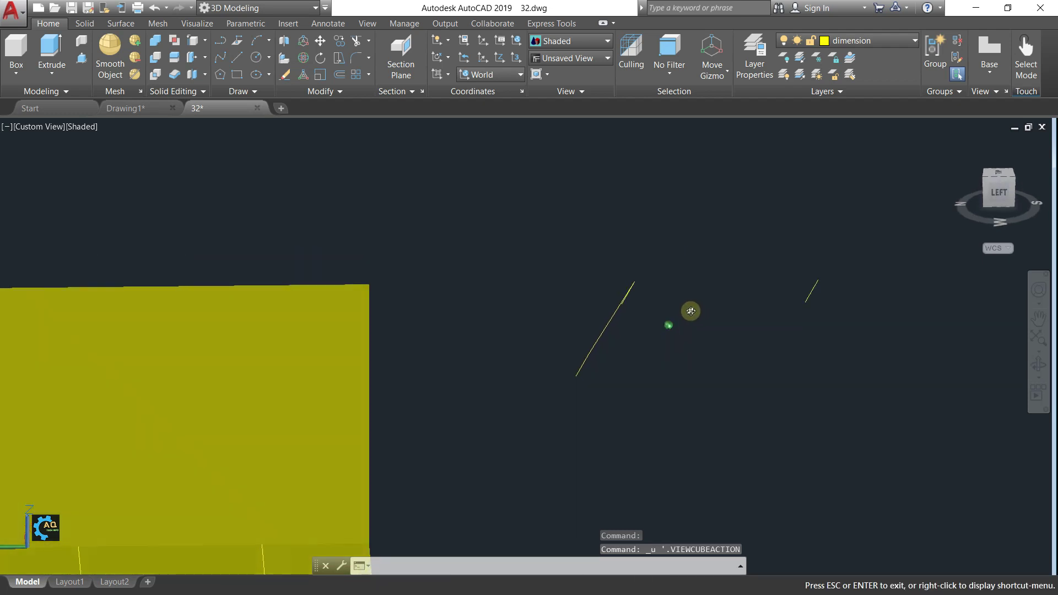
key("Escape")
scroll(683, 314, "up", 2)
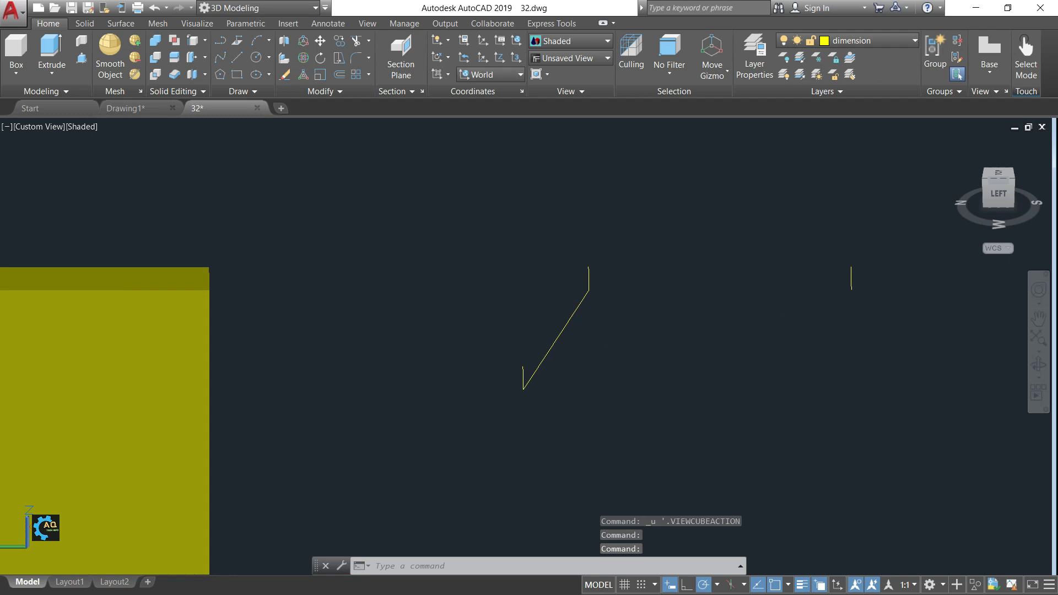
middle_click_drag(721, 317, 665, 307)
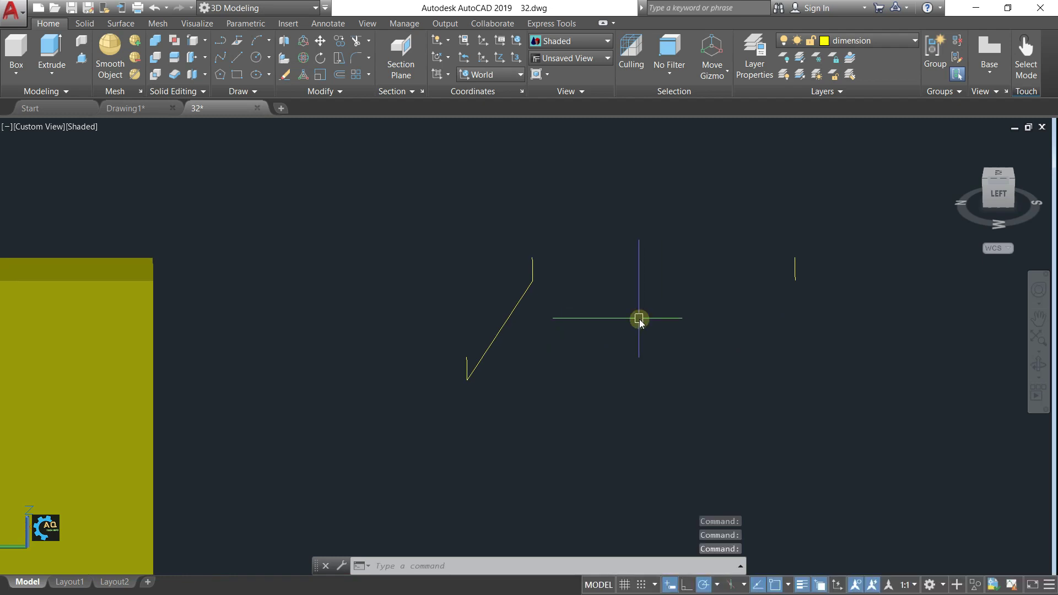
Draw a horizontal line from the diagonal's corner to the right short edge
type("l")
key("Return")
left_click(532, 280)
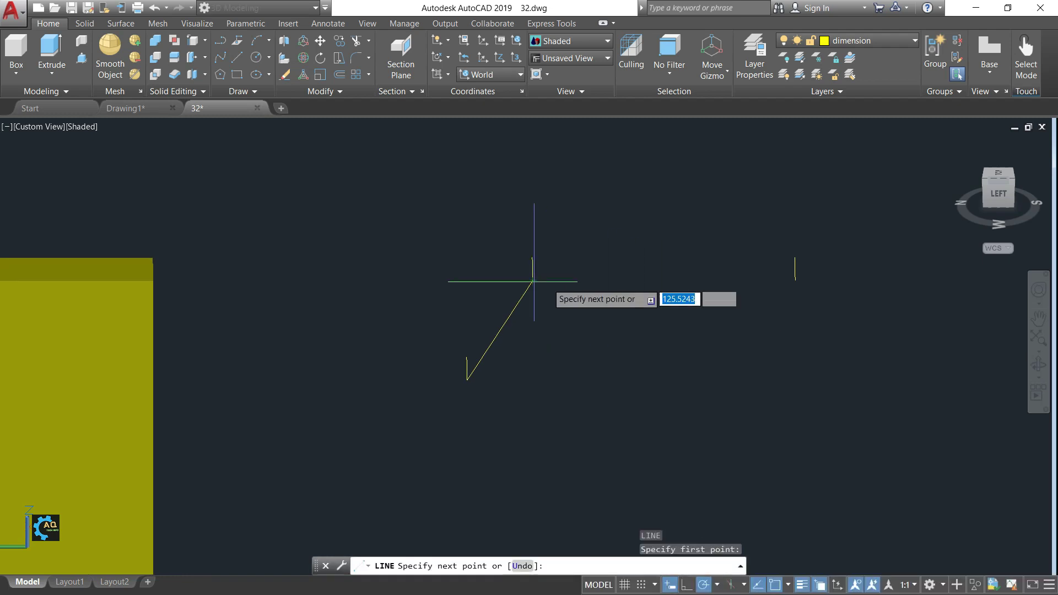
left_click(795, 280)
key("Escape")
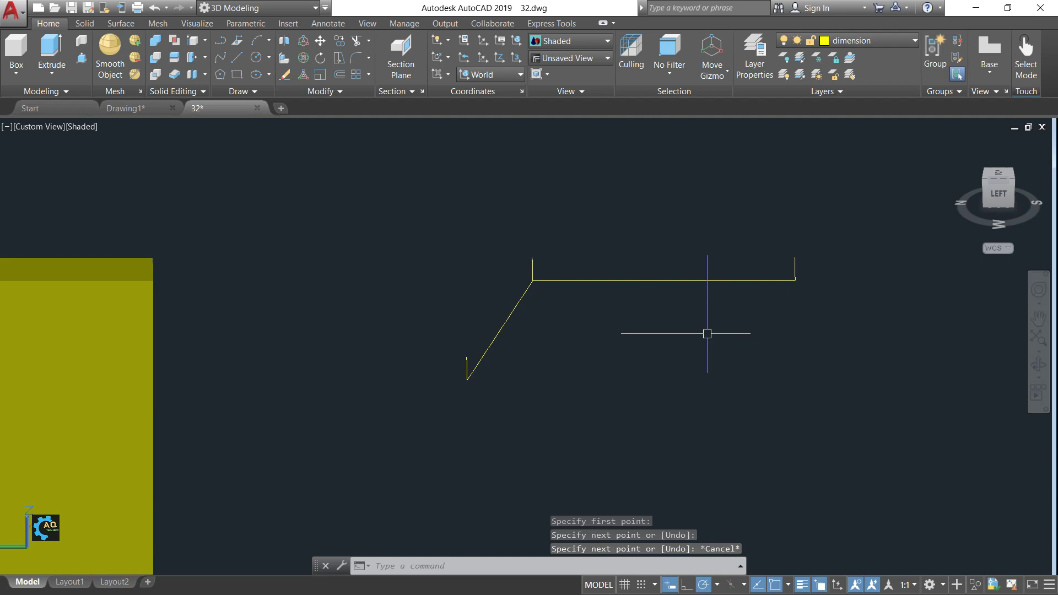
type("mi")
key("Return")
left_click(401, 219)
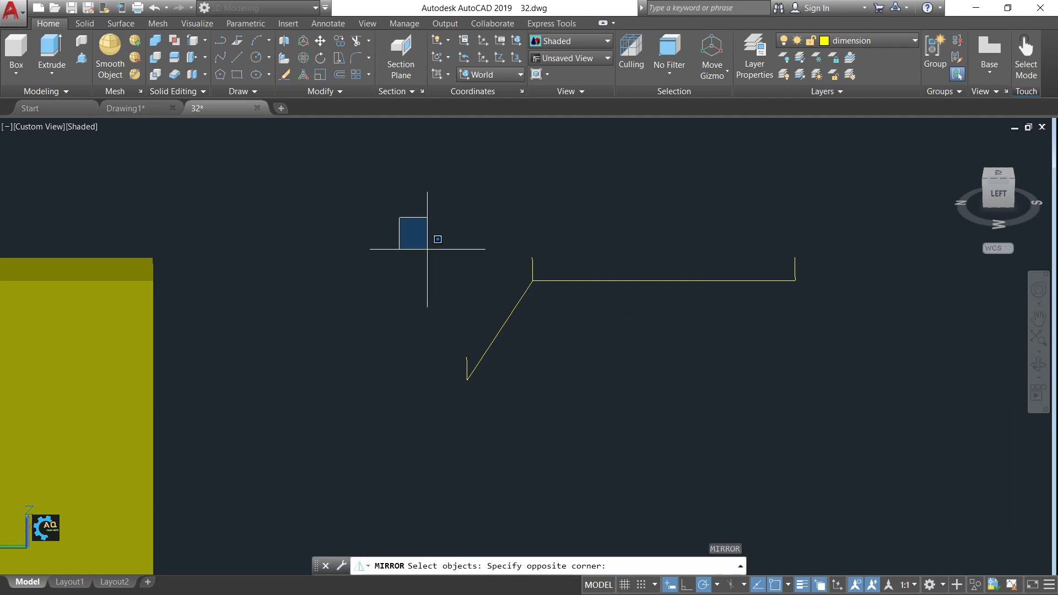
Turn Ortho on and selection cycling off, cancelling the first mirror attempt
left_click(594, 392)
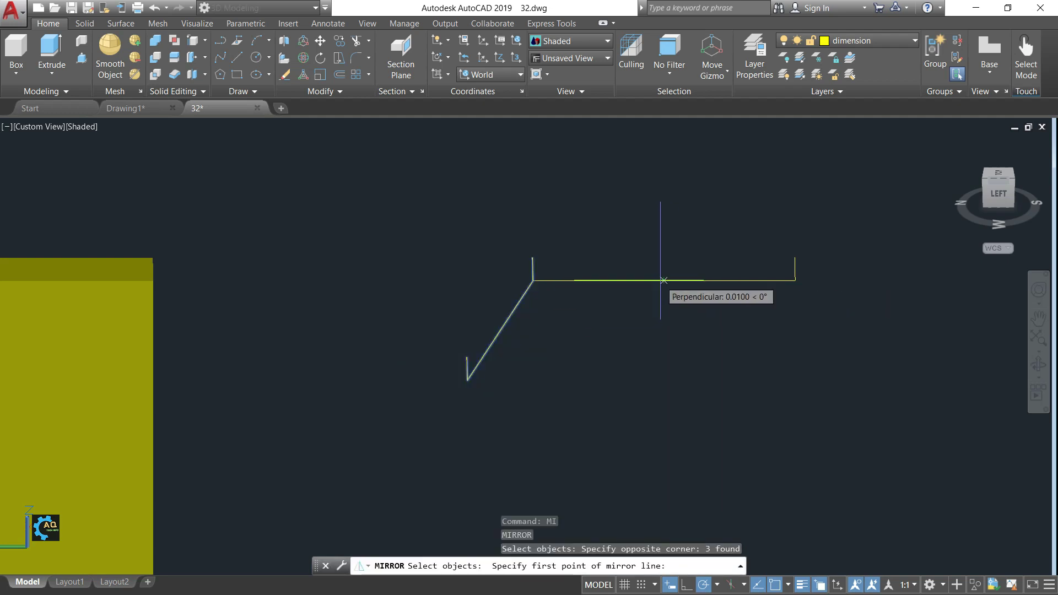
middle_click_drag(679, 302, 654, 331, "shift")
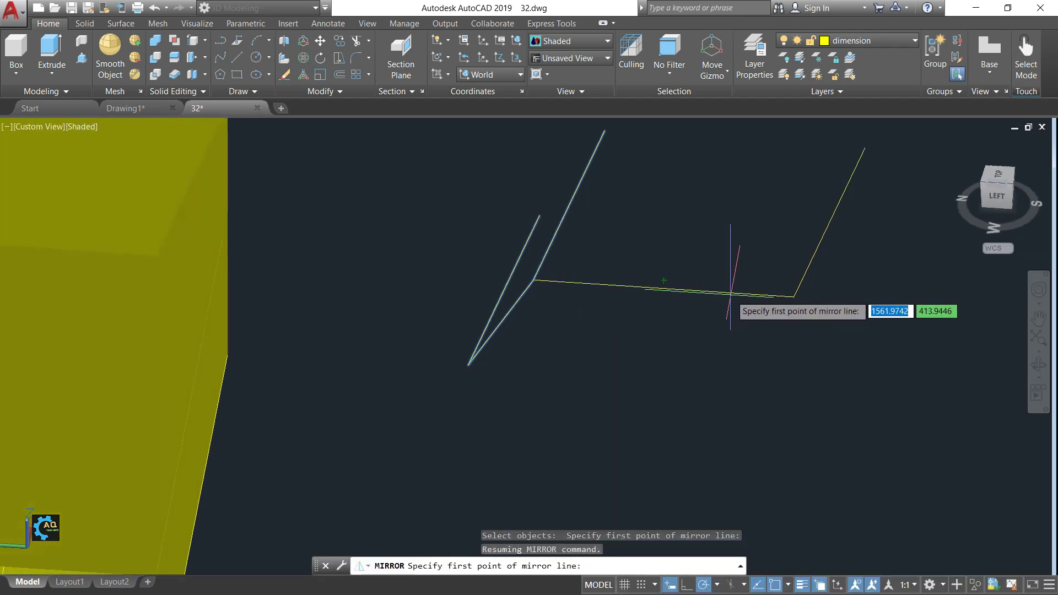
middle_click_drag(748, 294, 704, 327)
left_click(686, 585)
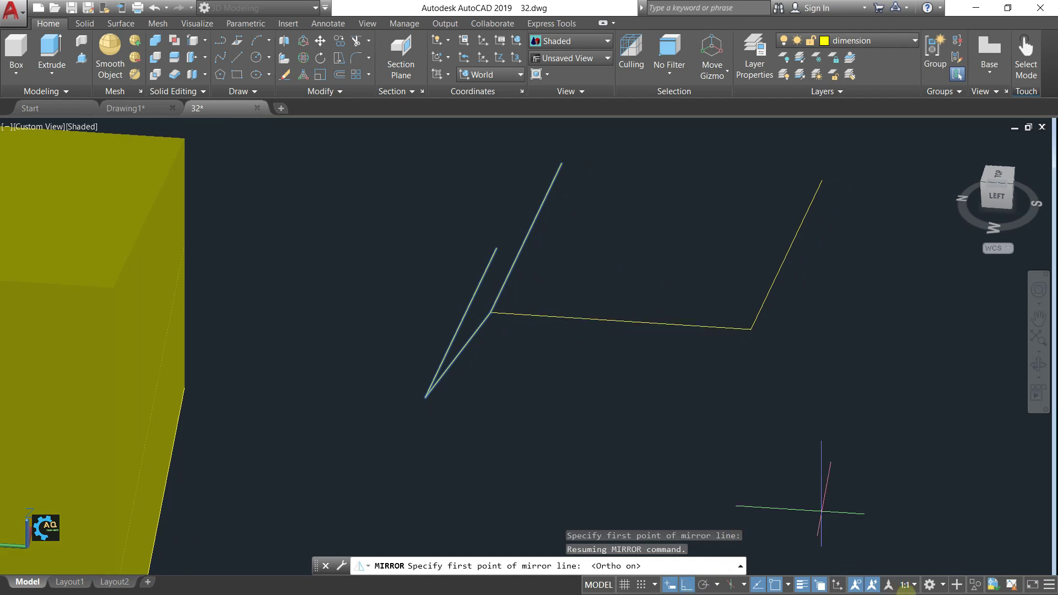
left_click(819, 584)
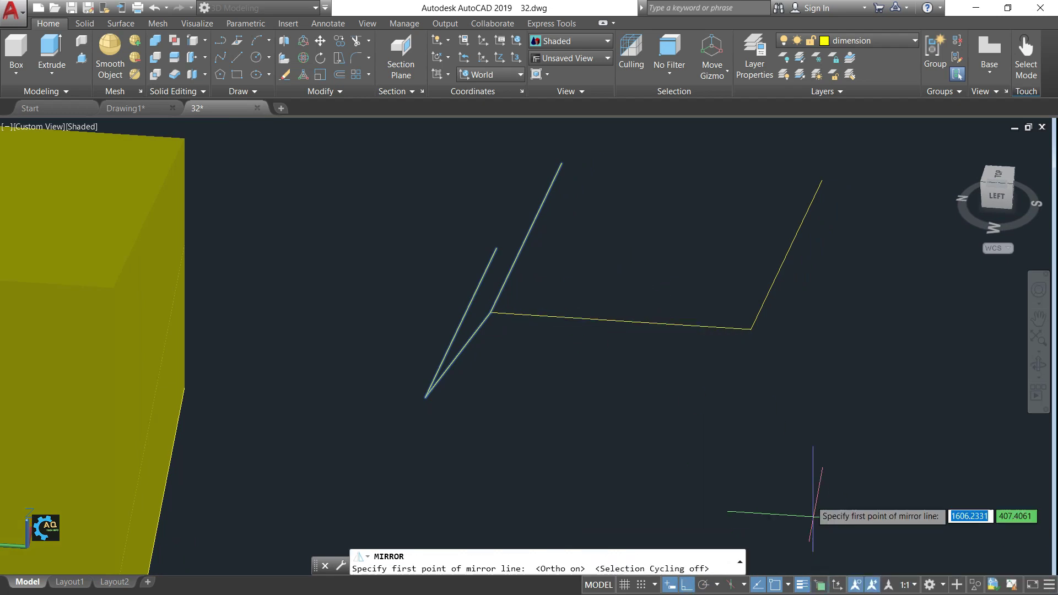
key("Escape")
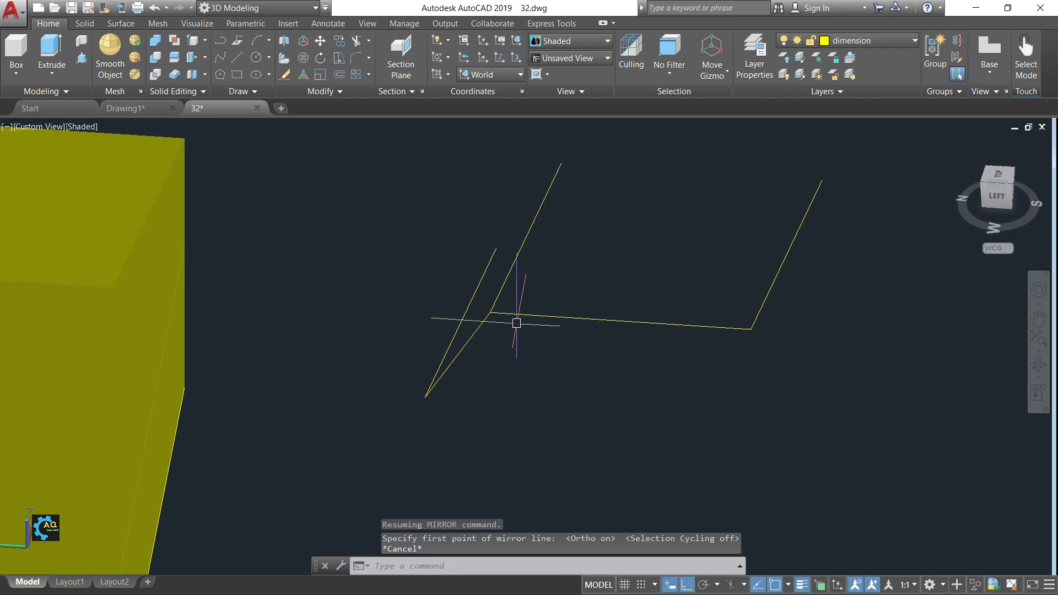
scroll(545, 349, "down", 2)
Mirror both diagonals and the horizontal line about a vertical axis at its midpoint, keeping originals
type("M")
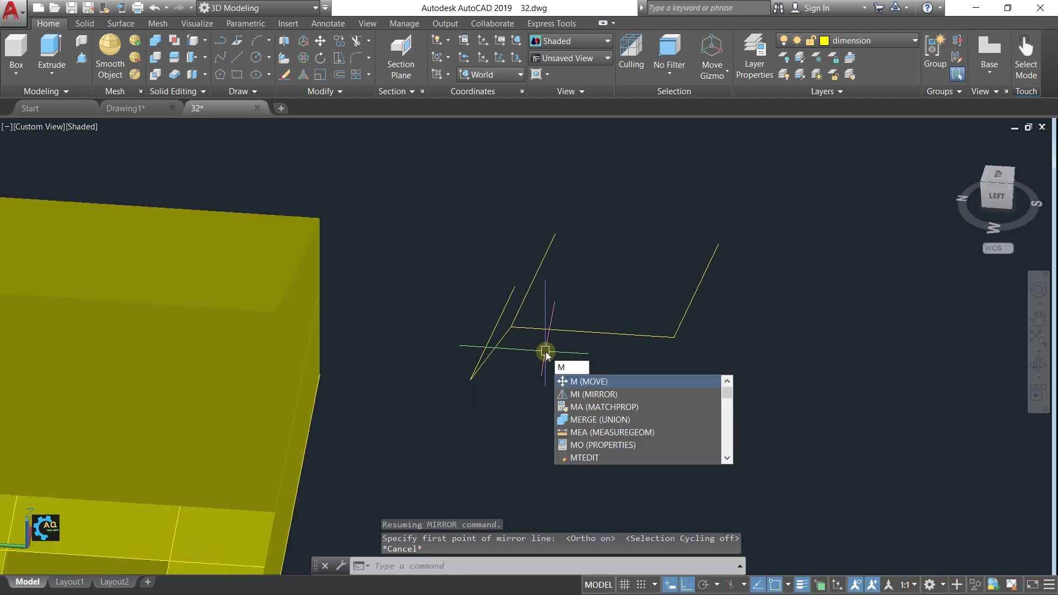
type("I")
key("Return")
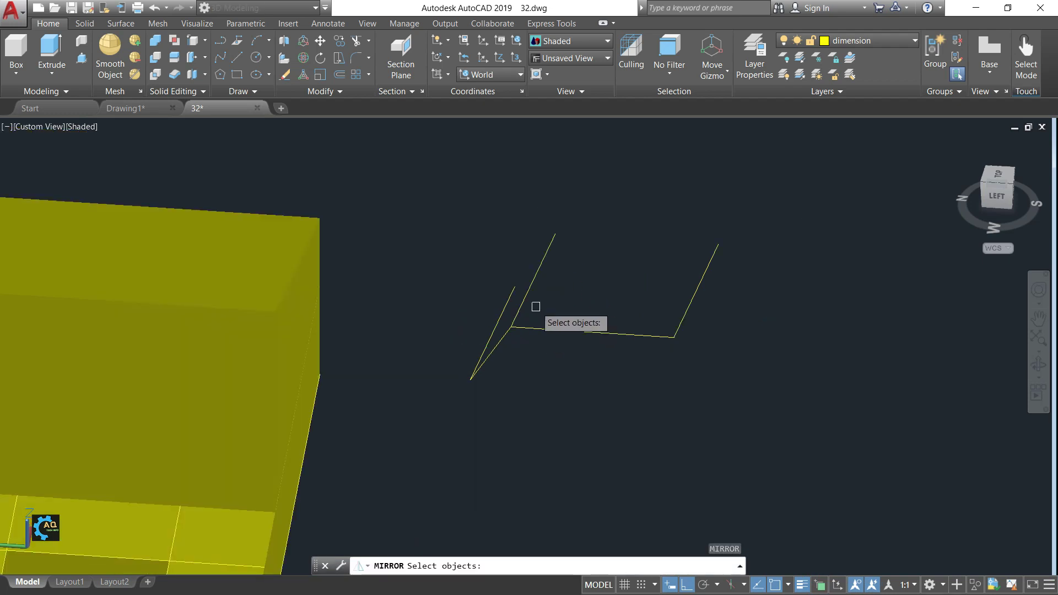
left_click(525, 299)
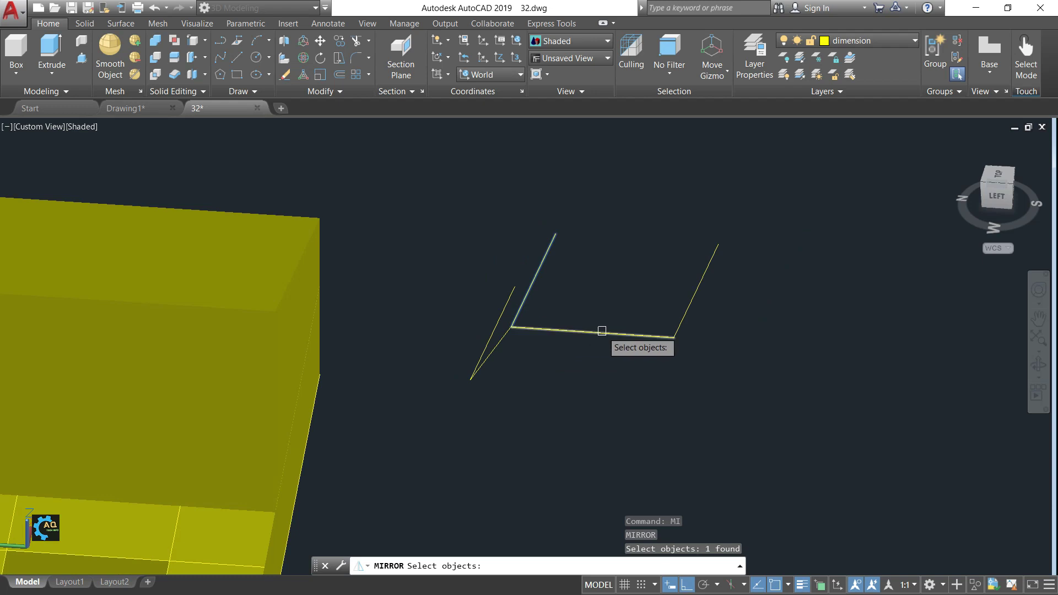
left_click(503, 342)
left_click(573, 330)
key("Return")
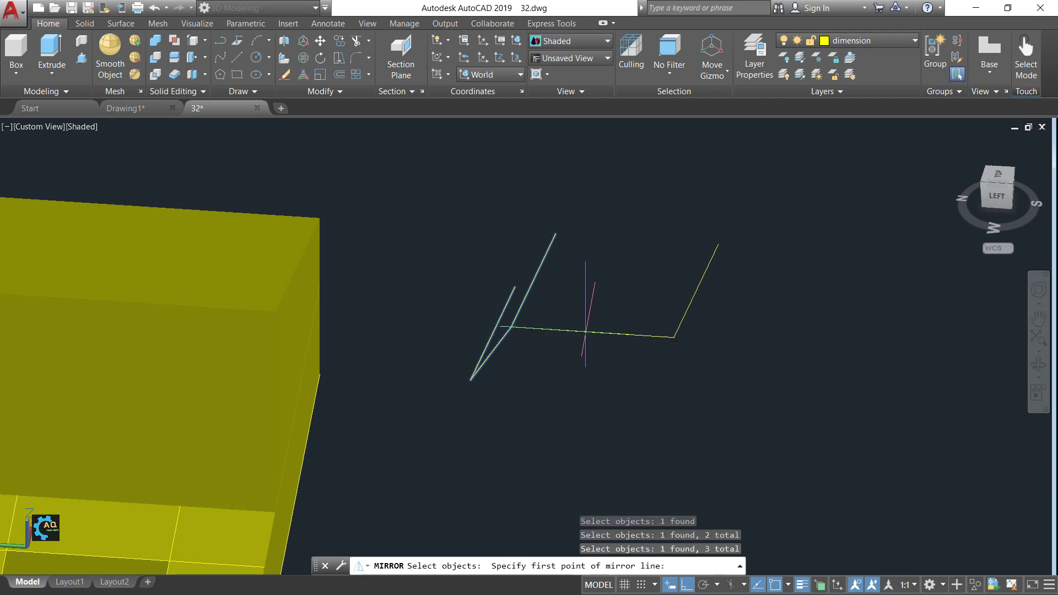
left_click(673, 337)
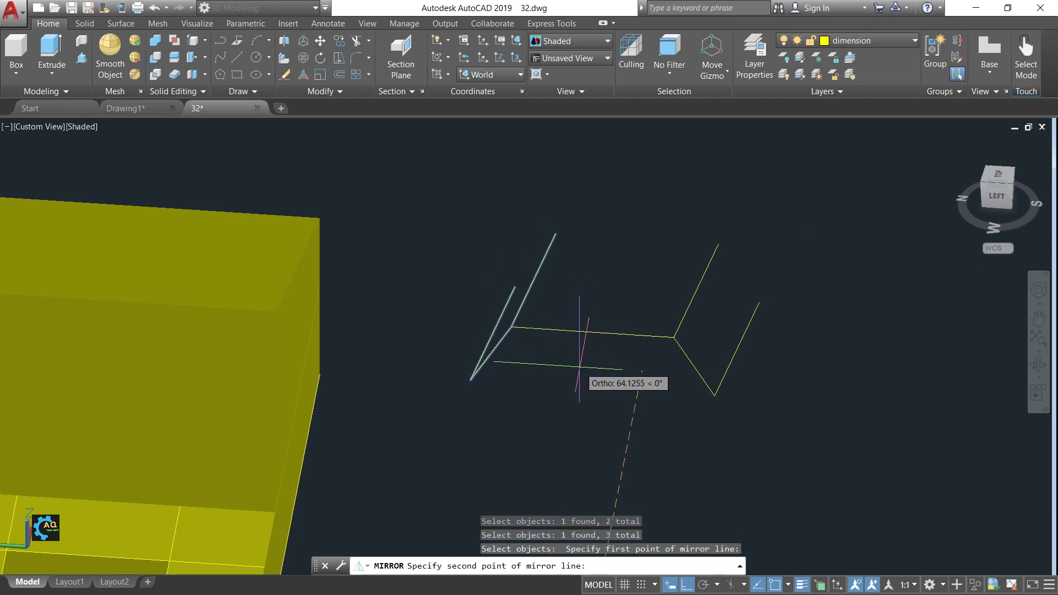
left_click(584, 403)
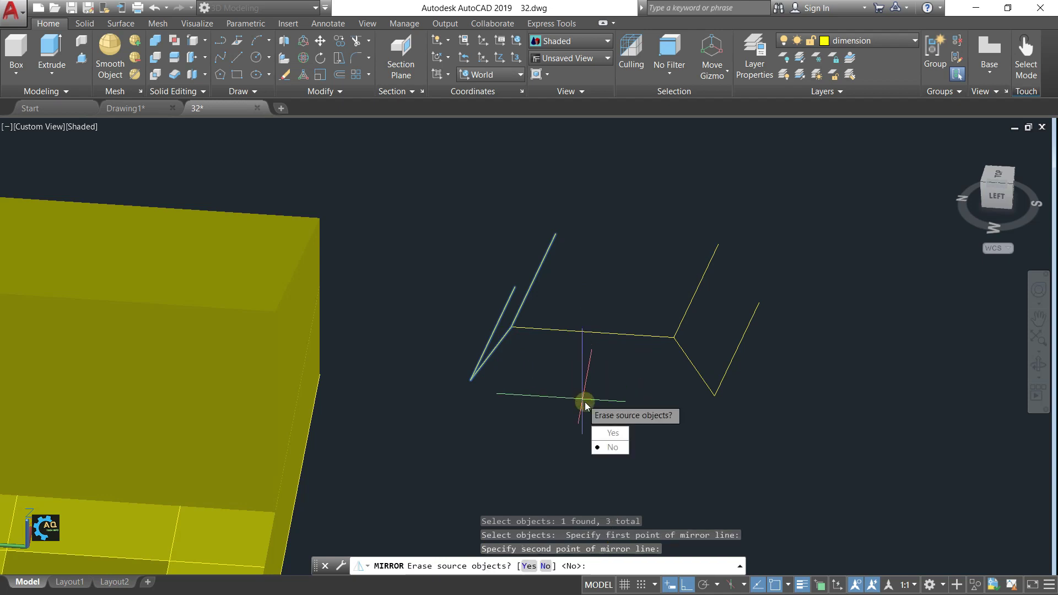
key("Return")
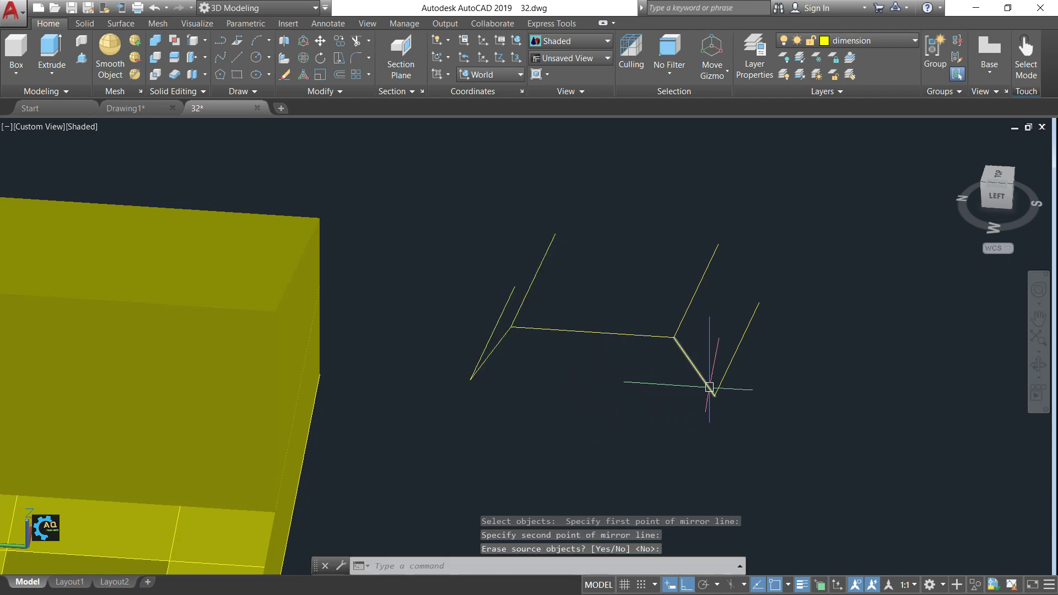
mouse_move(754, 399)
middle_mouse_down("shift")
mouse_move(628, 405)
mouse_move(750, 399)
mouse_move(715, 404)
mouse_move(853, 437)
mouse_move(728, 413)
mouse_move(688, 383)
middle_mouse_up("shift")
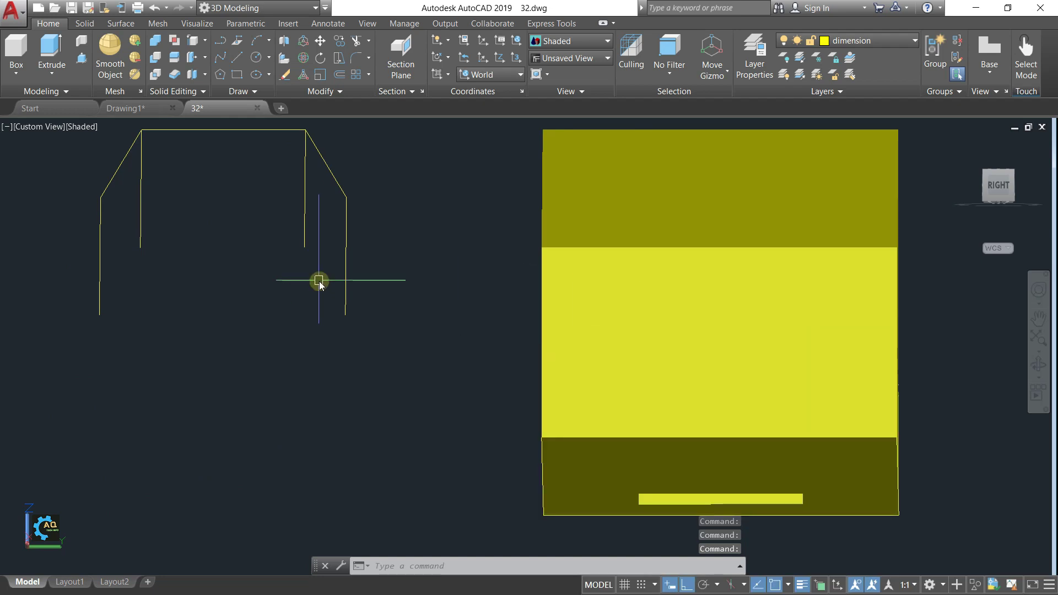
Draw lines joining the inner and outer edge ends on the right and left sides
type("l")
key("Return")
left_click(305, 247)
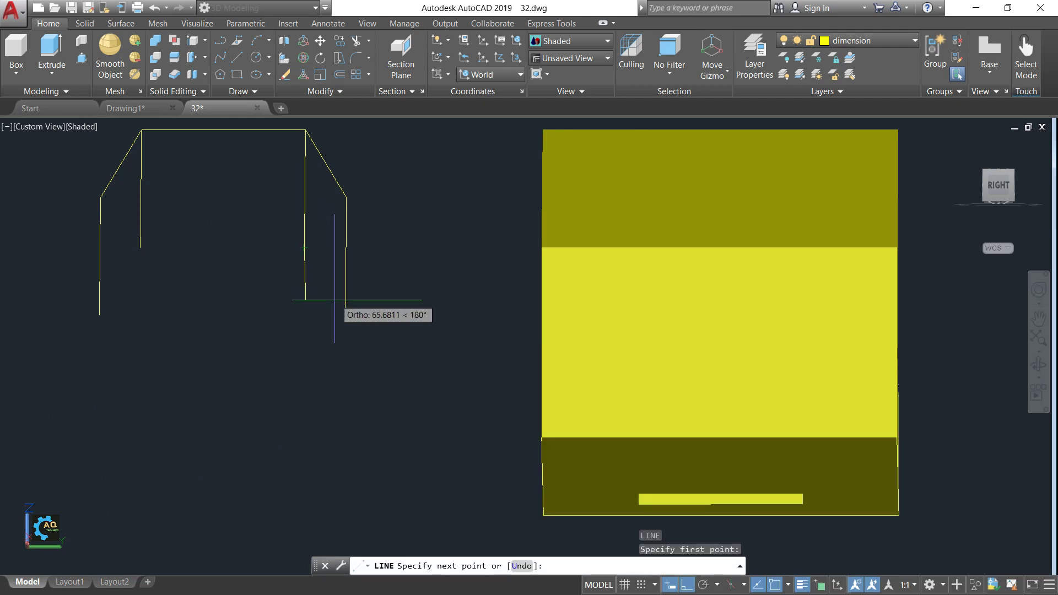
left_click(346, 307)
key("Return")
key("Return")
left_click(141, 247)
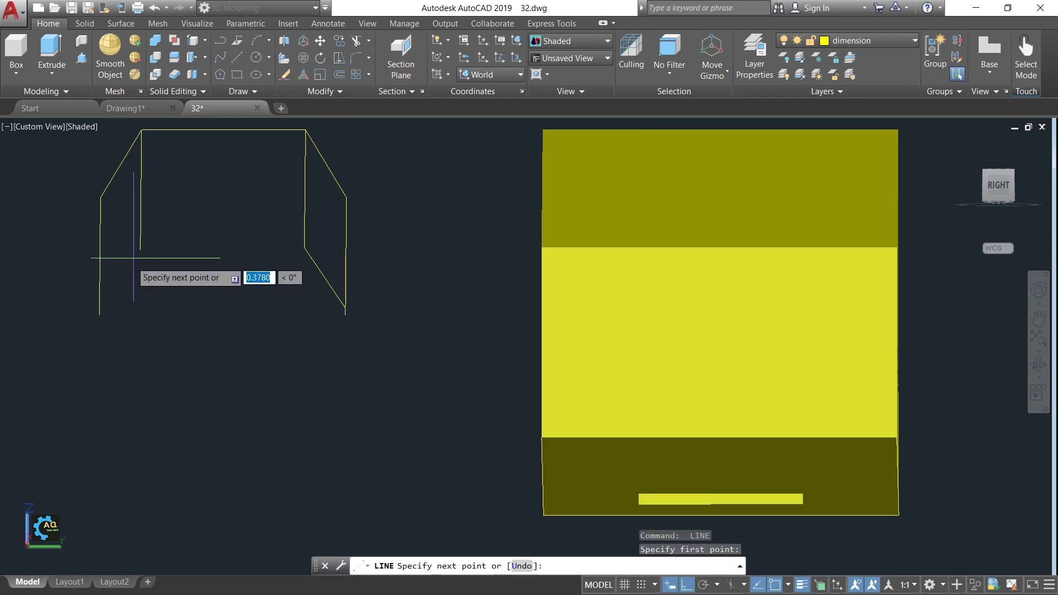
left_click(99, 309)
key("Return")
Draw the final line closing the profile's remaining open gap
scroll(271, 331, "down", 2)
mouse_move(272, 331)
middle_mouse_down("shift")
mouse_move(463, 428)
mouse_move(520, 439)
mouse_move(505, 455)
mouse_move(515, 489)
mouse_move(534, 465)
mouse_move(556, 466)
middle_mouse_up("shift")
scroll(653, 358, "up", 2)
mouse_move(665, 388)
middle_mouse_down("shift")
mouse_move(692, 363)
mouse_move(650, 387)
middle_mouse_up("shift")
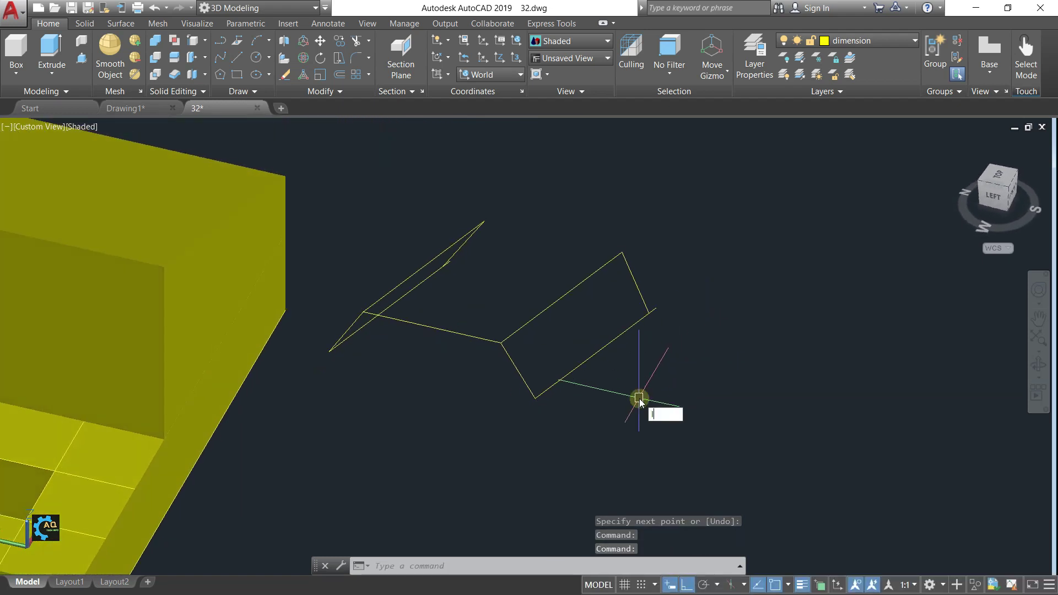
key("Return")
left_click(535, 398)
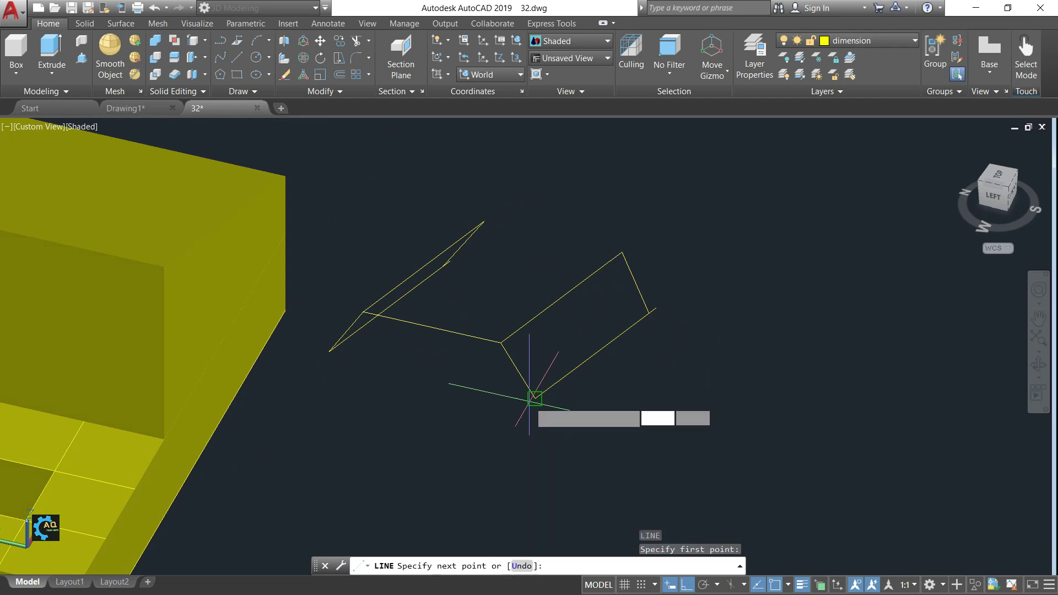
left_click(329, 352)
key("Return")
mouse_move(643, 408)
middle_mouse_down("shift")
mouse_move(687, 394)
mouse_move(650, 395)
mouse_move(661, 400)
middle_mouse_up("shift")
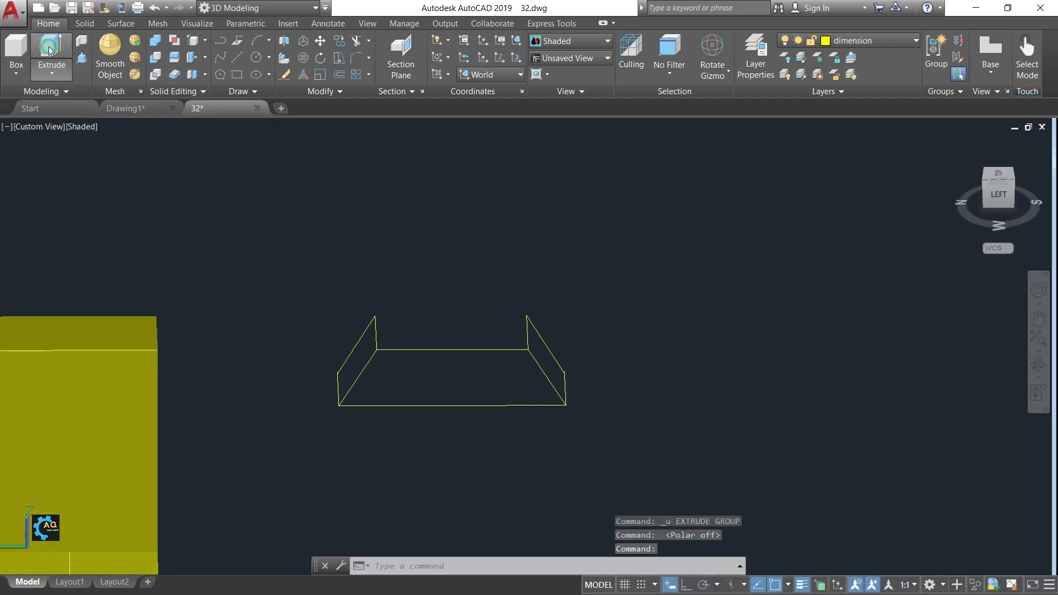
Extrude the closed trapezoid profile along the sloped line as its path into a wedge solid
left_click(50, 51)
left_click(461, 349)
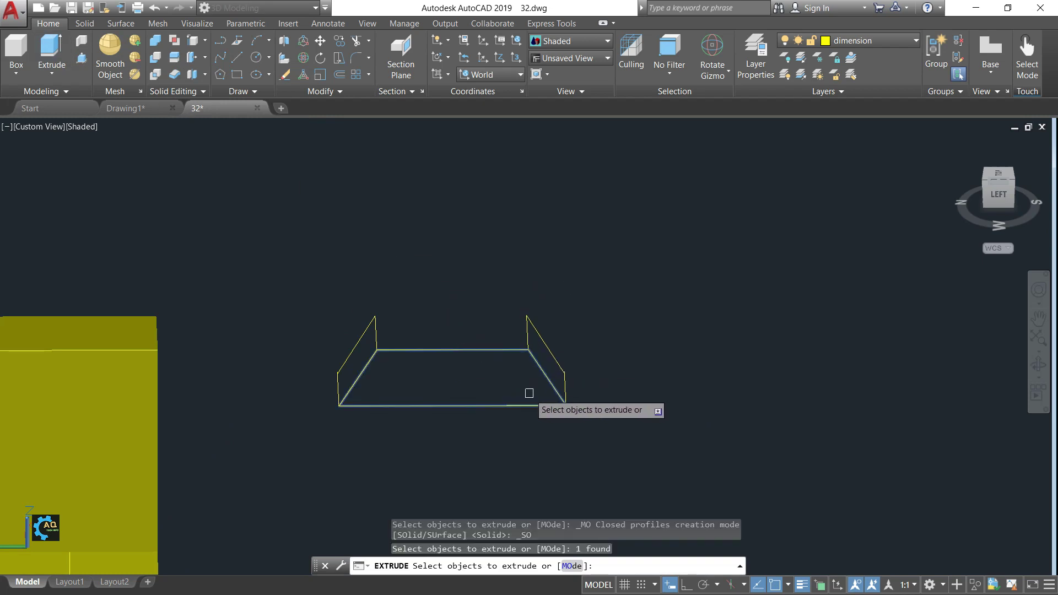
key("Return")
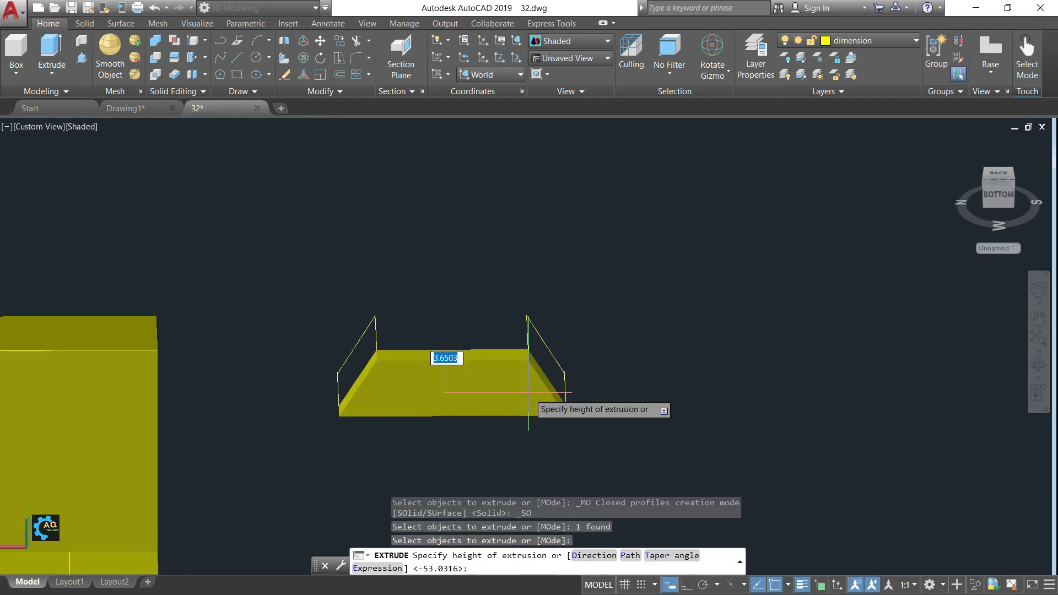
mouse_move(610, 338)
middle_mouse_down("shift")
mouse_move(562, 411)
mouse_move(463, 352)
middle_mouse_up("shift")
middle_click_drag(634, 272, 622, 343, "shift")
middle_click_drag(462, 352, 463, 352, "shift")
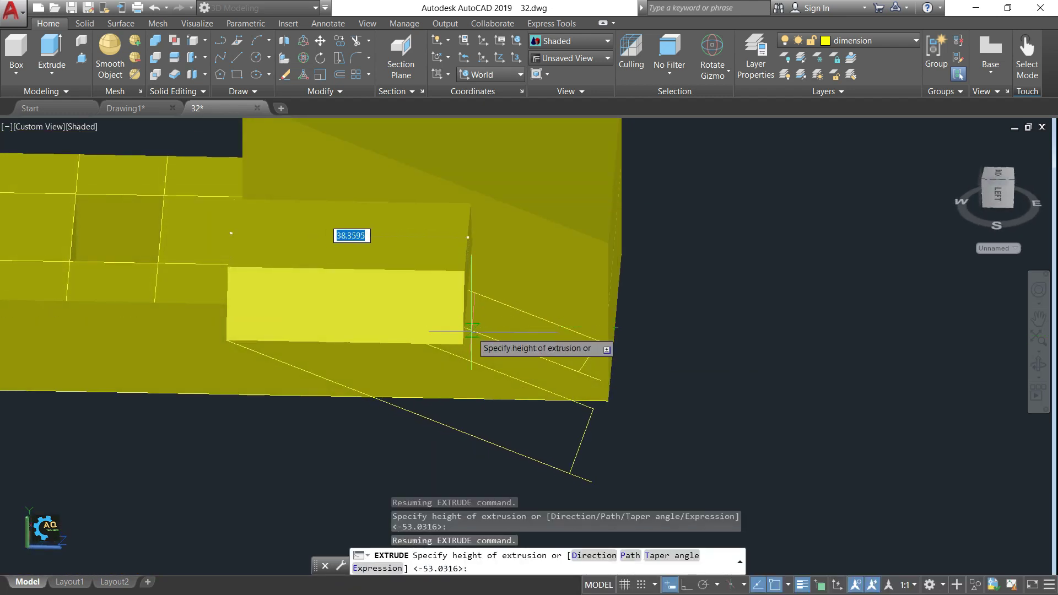
left_click(630, 556)
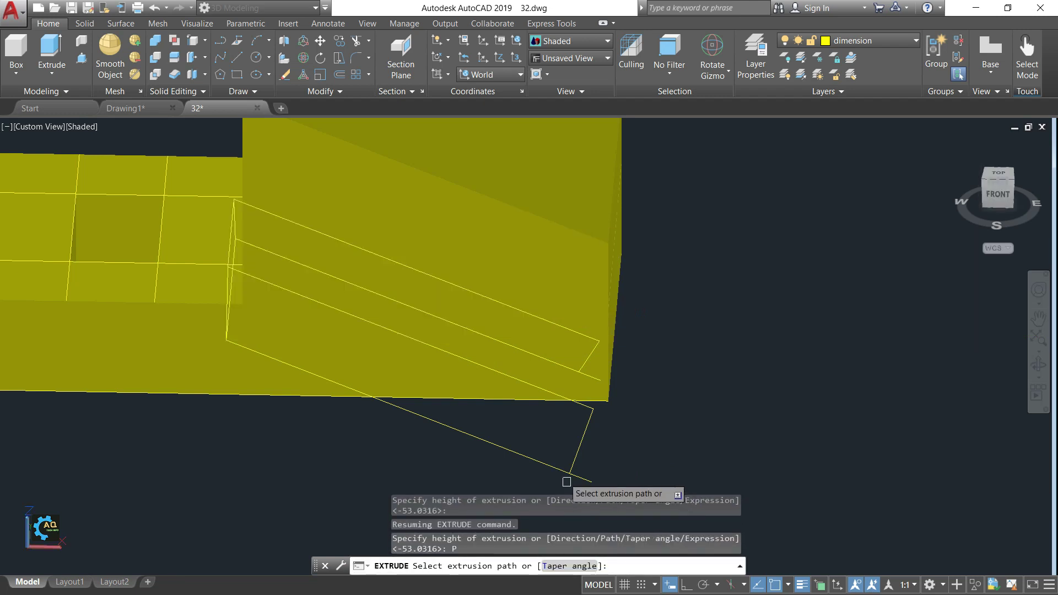
left_click(553, 467)
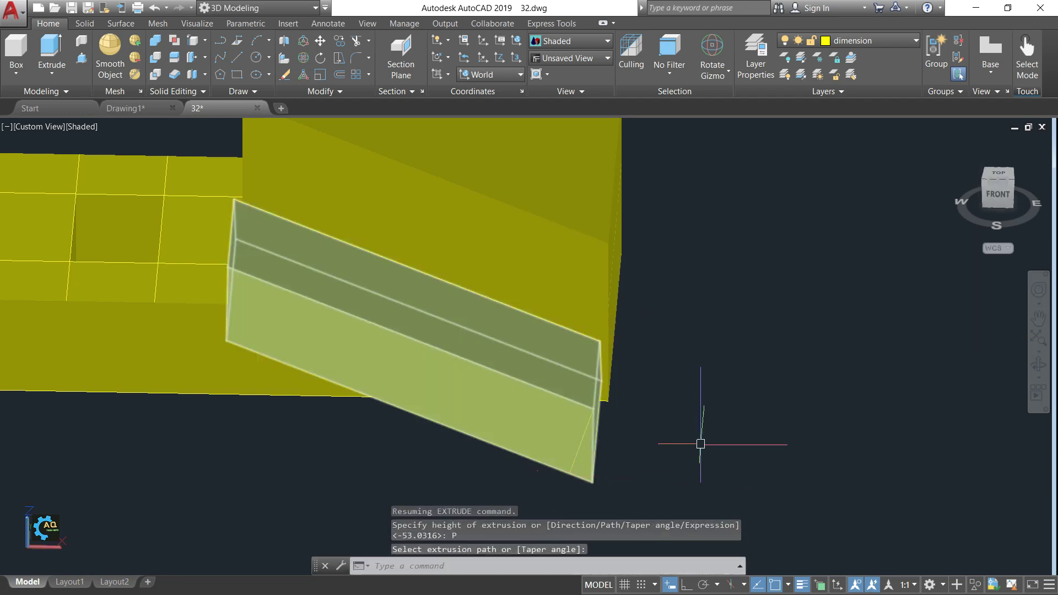
scroll(692, 394, "down", 3)
mouse_move(551, 412)
middle_mouse_down("shift")
mouse_move(640, 385)
mouse_move(622, 393)
middle_mouse_up("shift")
scroll(623, 358, "up", 3)
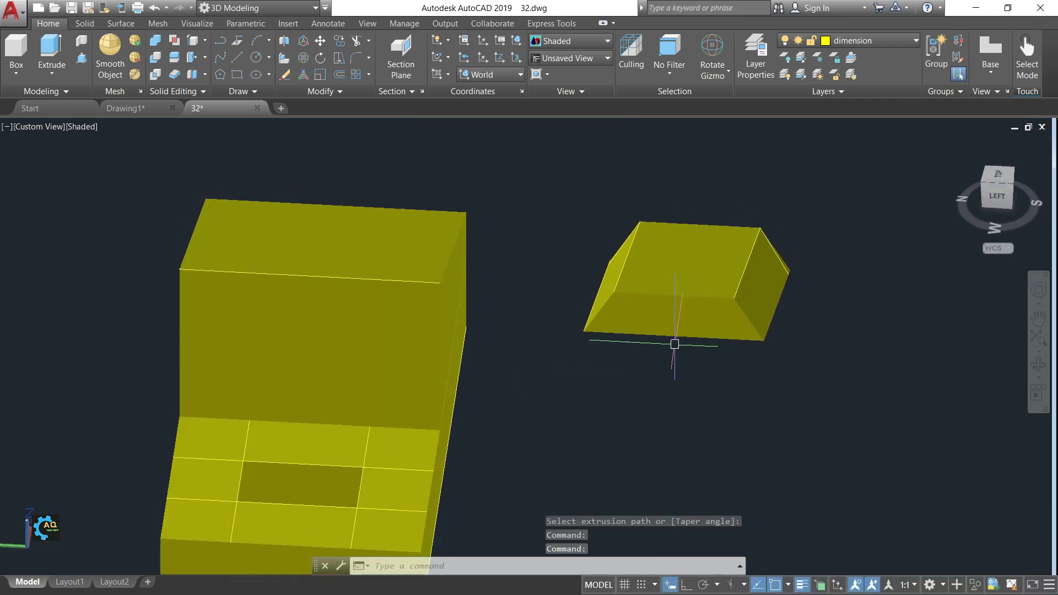
type("m")
Move the wedge solid onto the top edge of the raised block
key("Return")
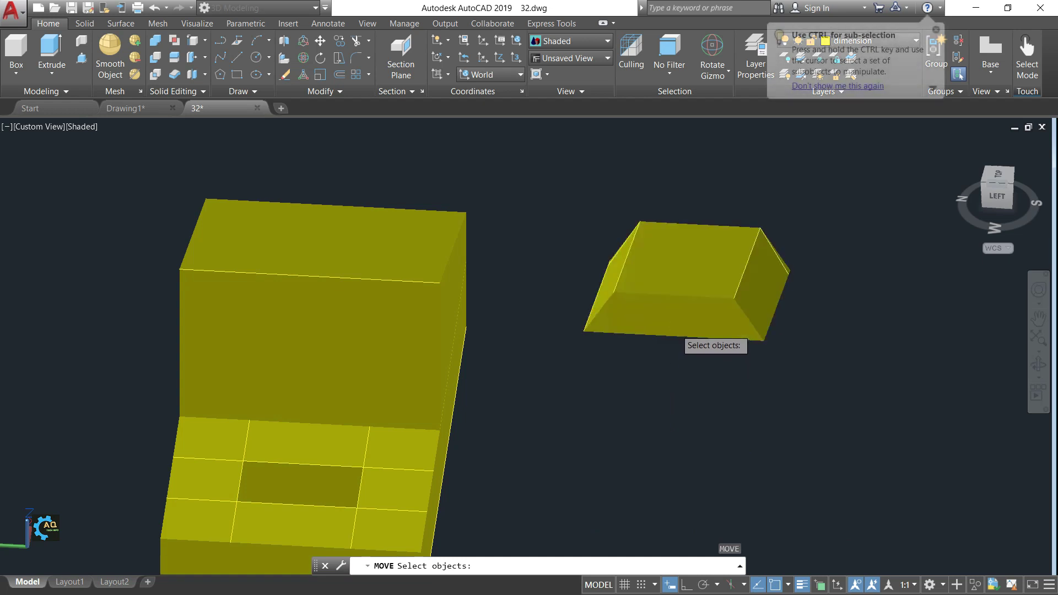
left_click(674, 335)
key("Return")
left_click(673, 334)
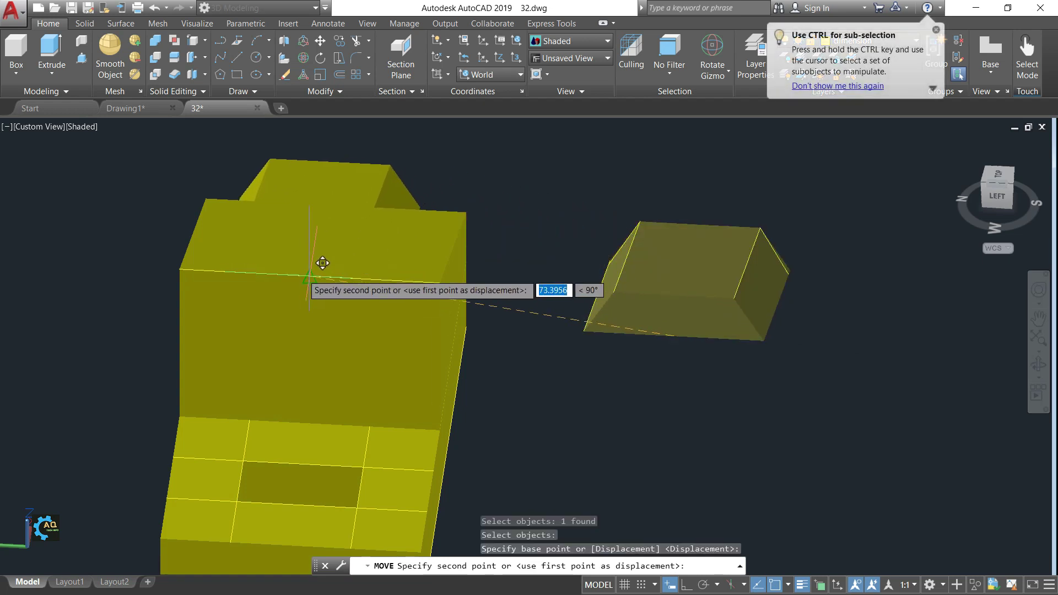
left_click(310, 278)
scroll(571, 367, "down", 3)
mouse_move(626, 406)
middle_mouse_down("shift")
mouse_move(412, 376)
mouse_move(586, 415)
middle_mouse_up("shift")
Check dimensions on the Drawing1 reference drawing, then return to the 3D model
left_click(140, 104)
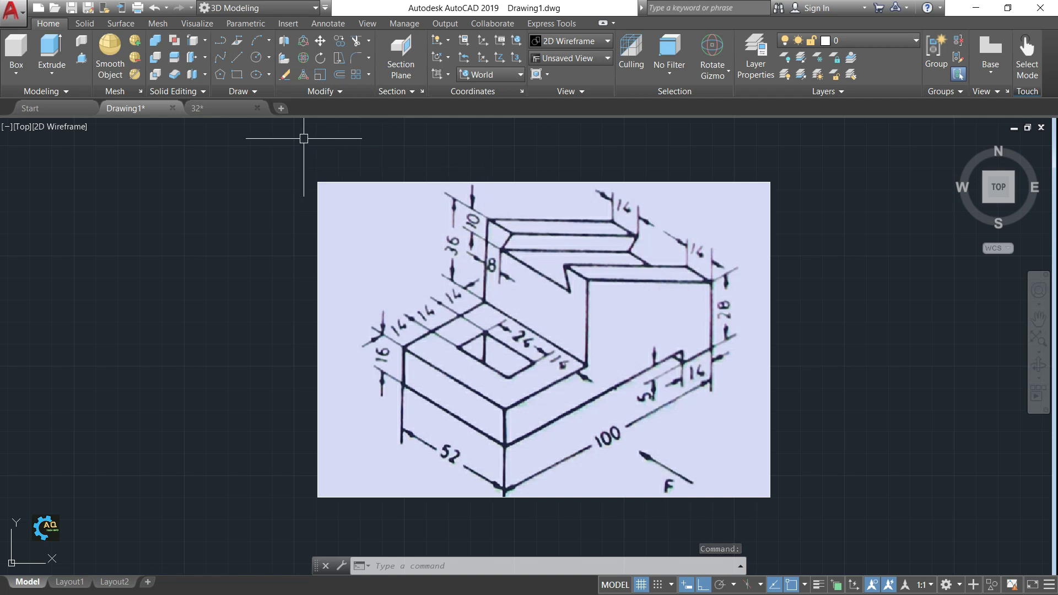
left_click(217, 109)
scroll(386, 301, "up", 2)
scroll(505, 322, "up", 2)
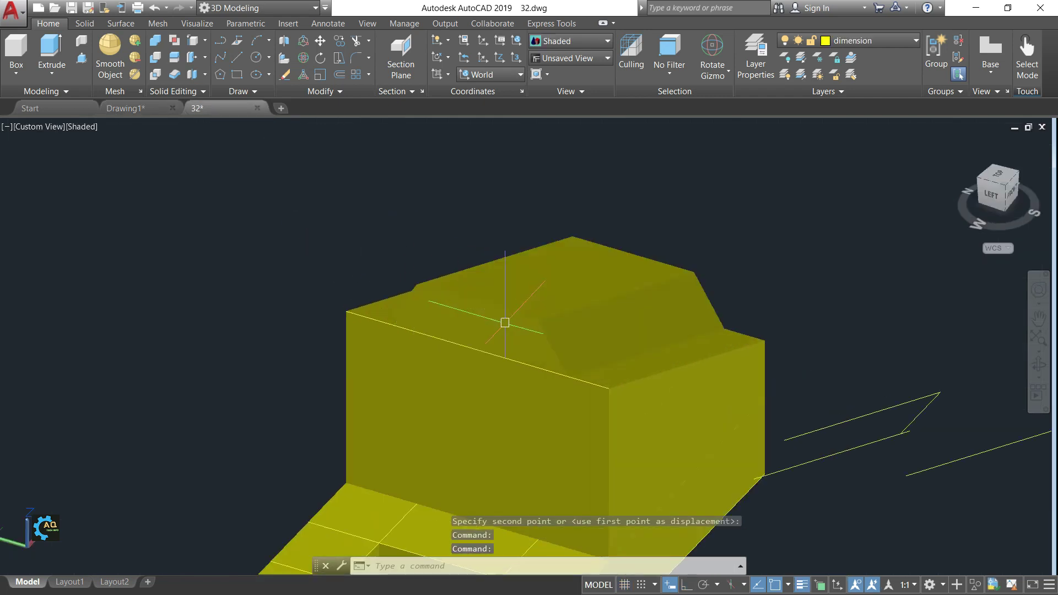
Move the wedge 10 units straight down into the raised block with Ortho on
type("M")
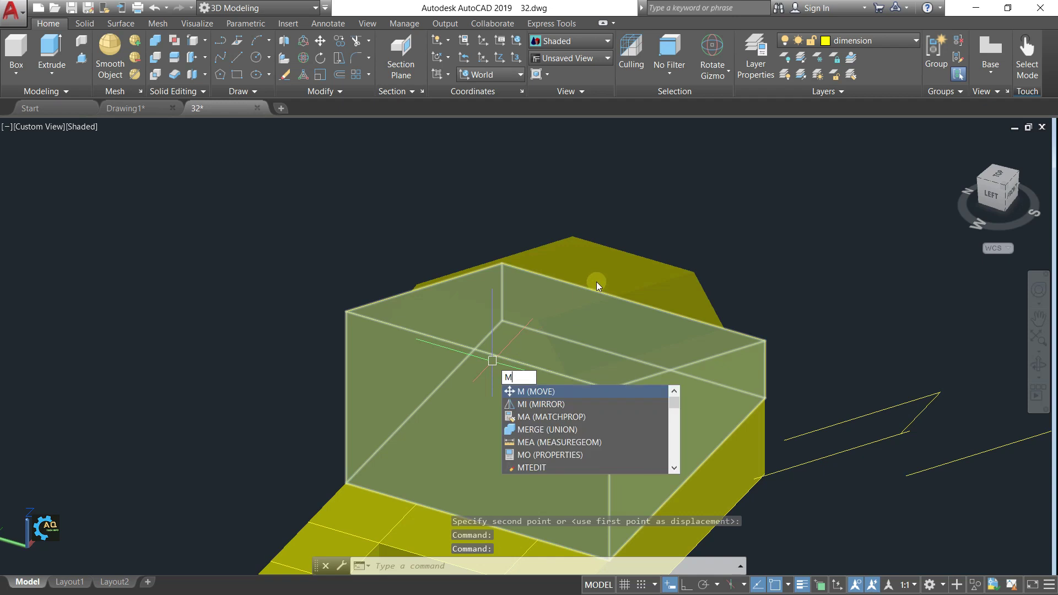
key("Return")
left_click(579, 286)
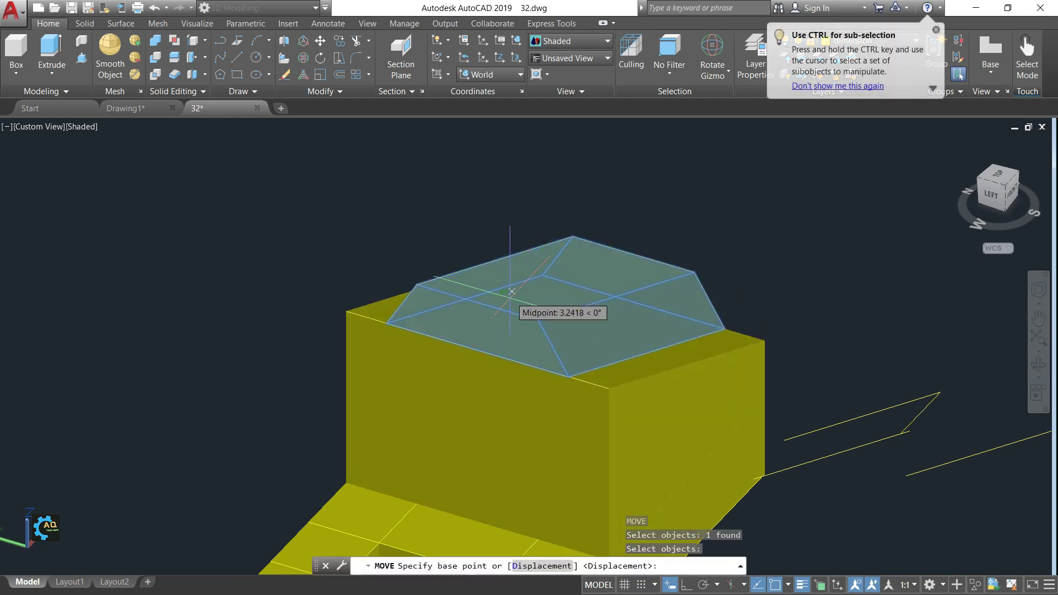
left_click(498, 302)
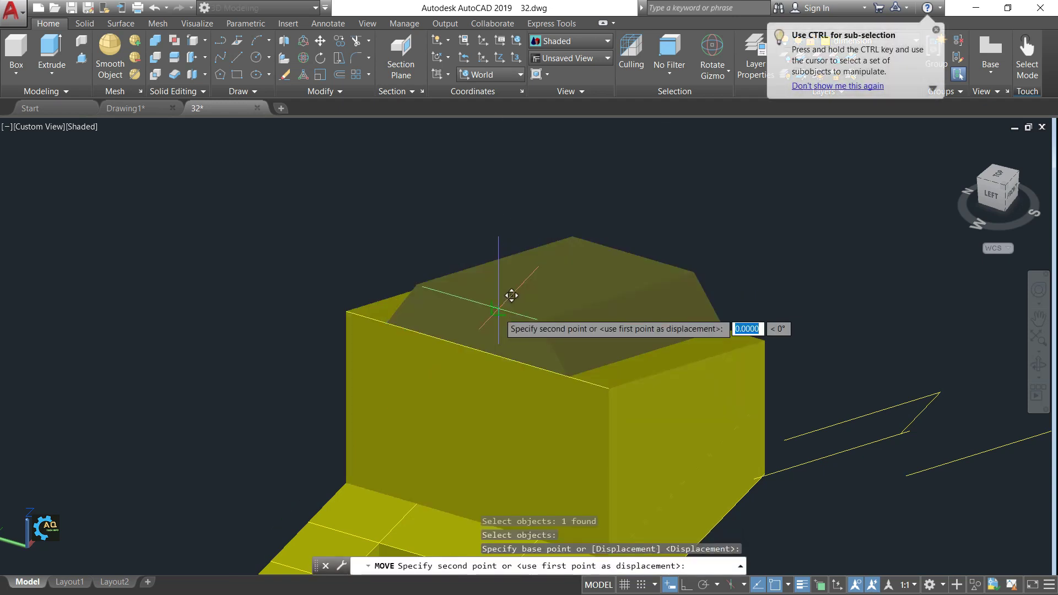
key("F8")
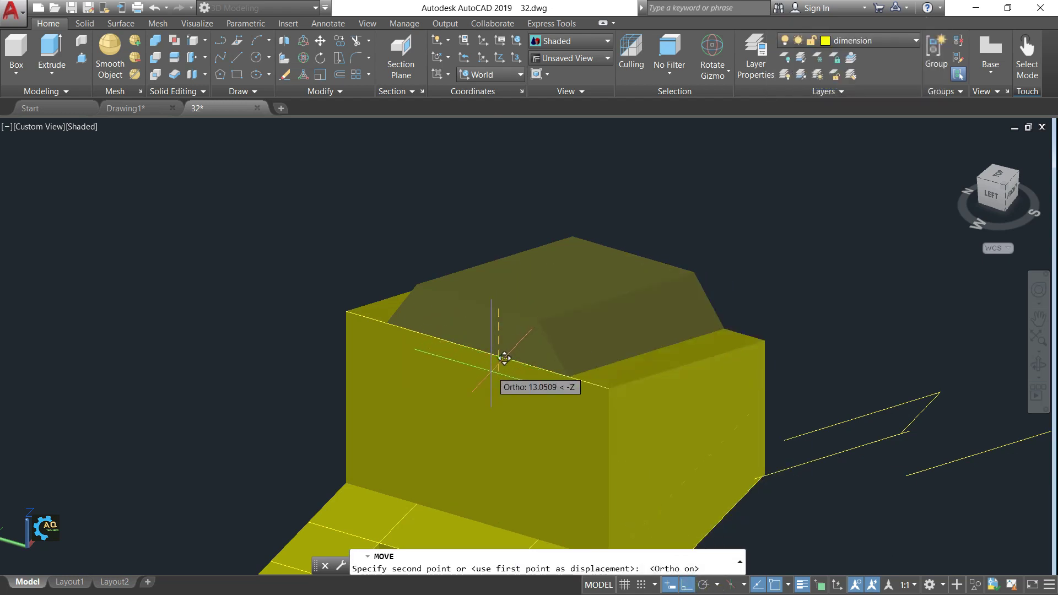
type("10")
key("Return")
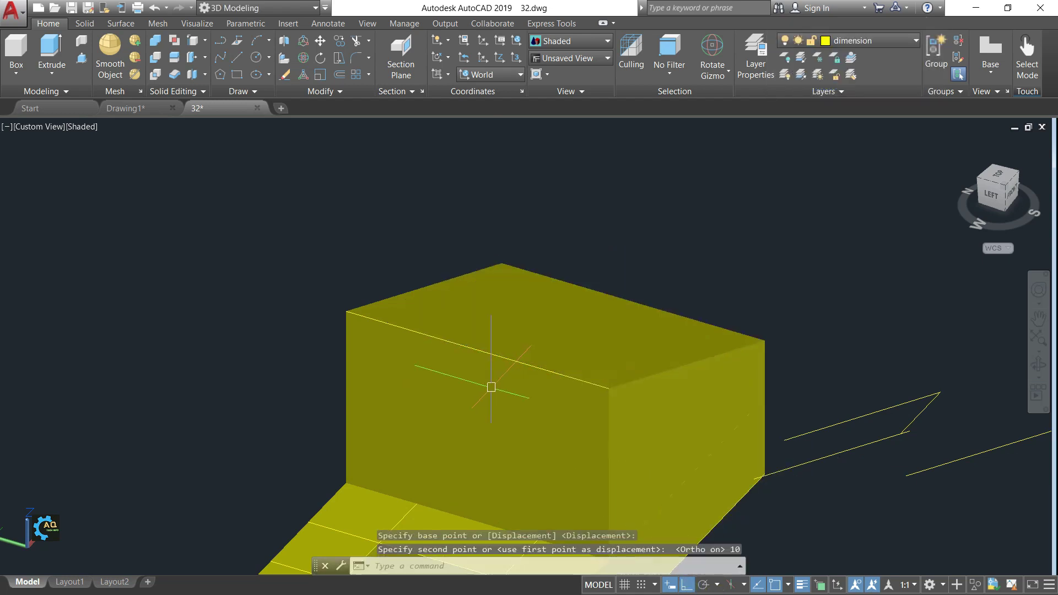
middle_click_drag(739, 349, 732, 366, "shift")
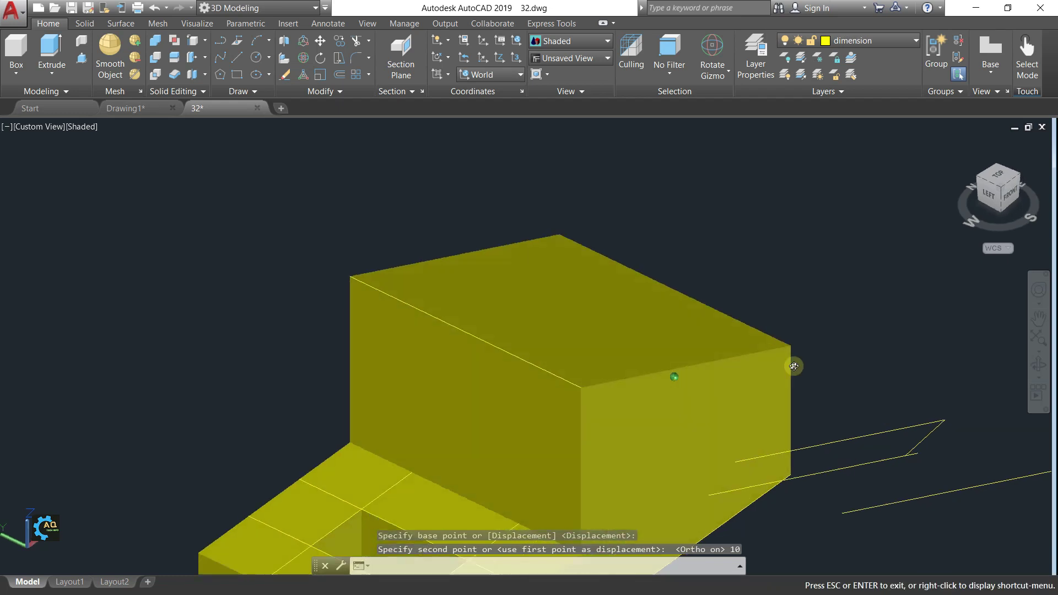
key("Escape")
middle_click_drag(904, 335, 832, 352)
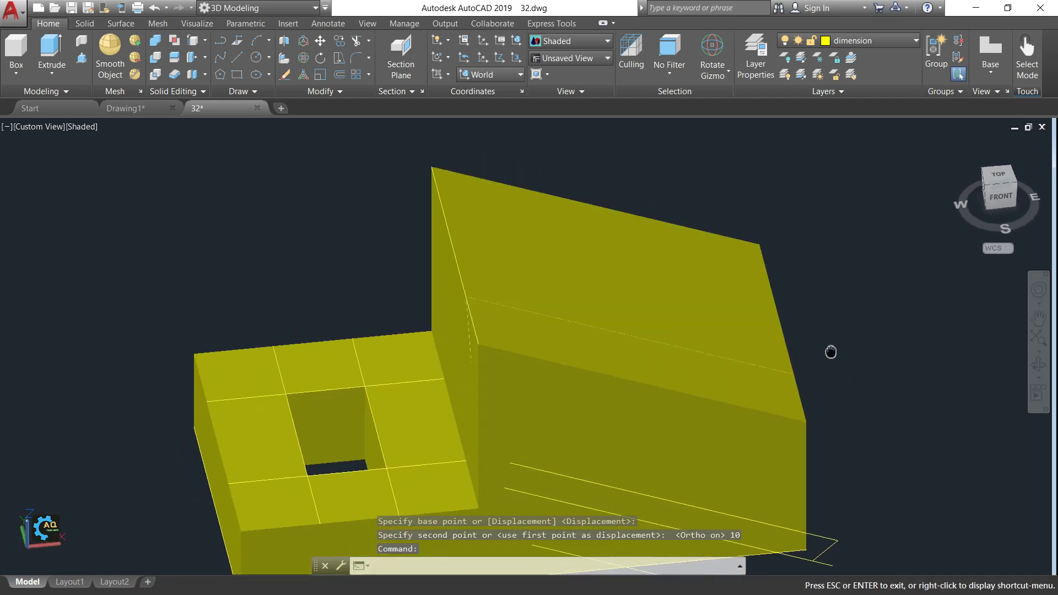
Subtract the sunken wedge from the raised block, leaving a V-notch along its top
left_click(156, 61)
left_click(475, 352)
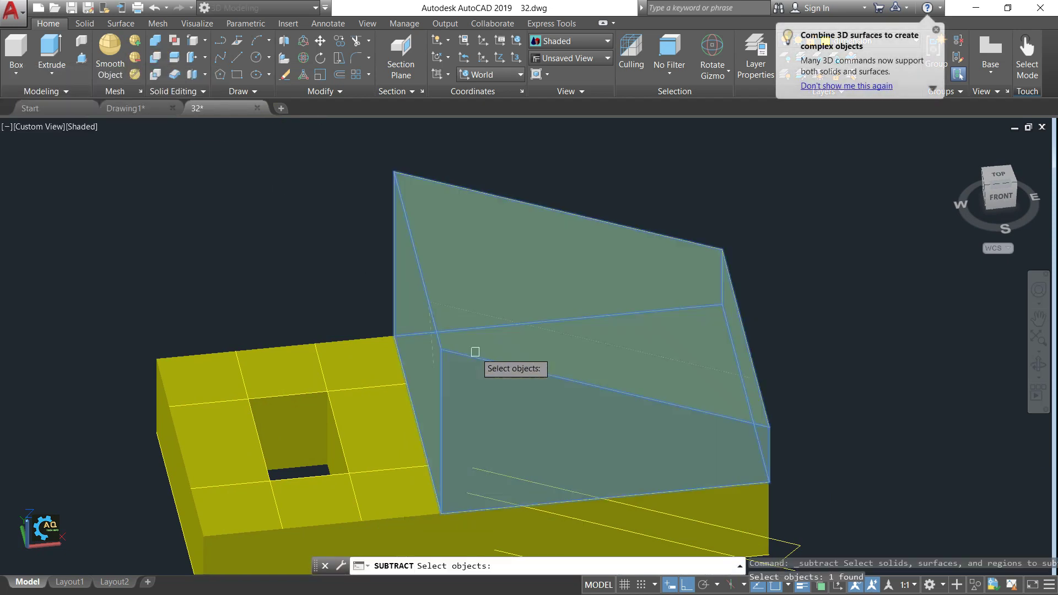
key("Return")
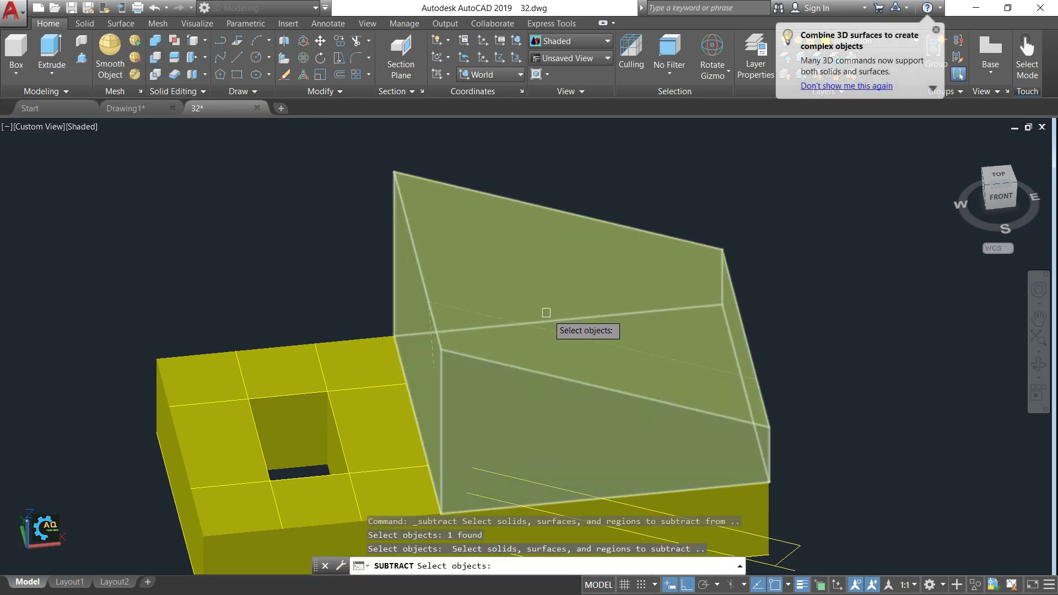
left_click(573, 334)
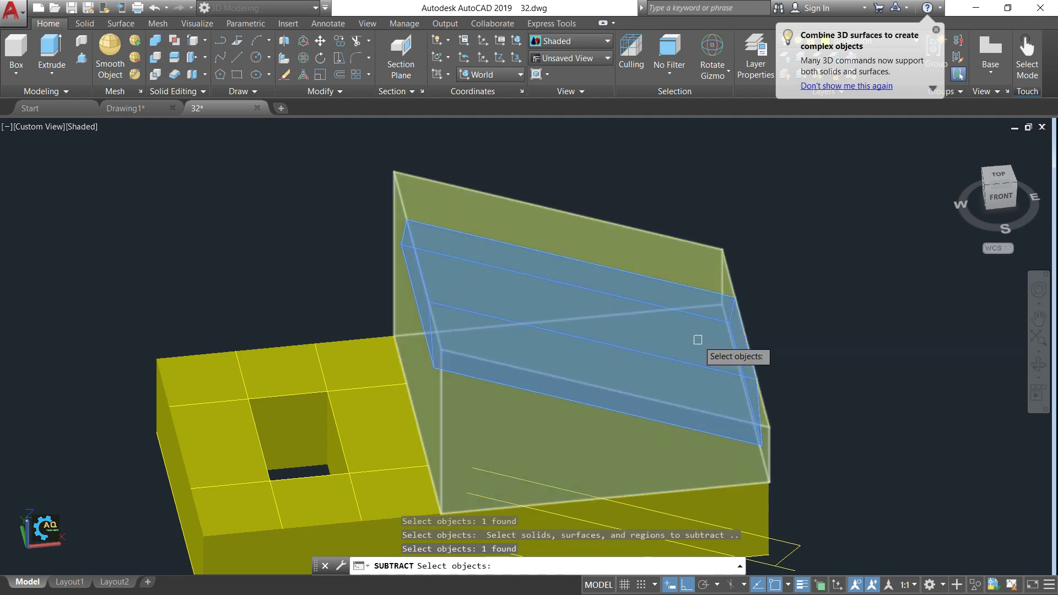
key("Return")
mouse_move(717, 330)
middle_mouse_down("shift")
mouse_move(763, 331)
mouse_move(760, 402)
mouse_move(874, 378)
middle_mouse_up("shift")
left_click(905, 356)
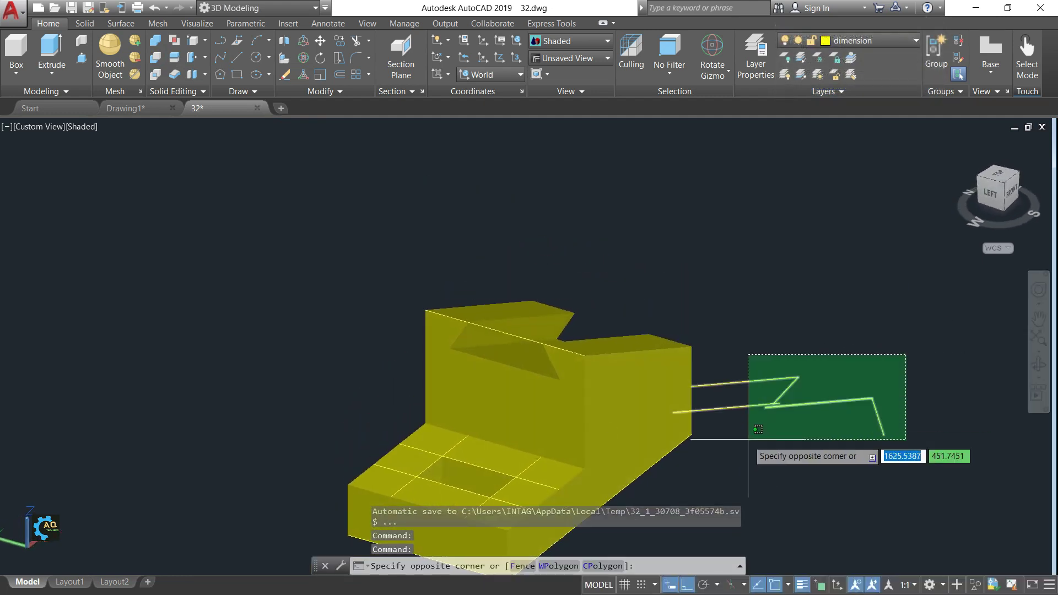
Delete the leftover path lines, stray top edge and grid lines from the model
left_click(744, 438)
key("Delete")
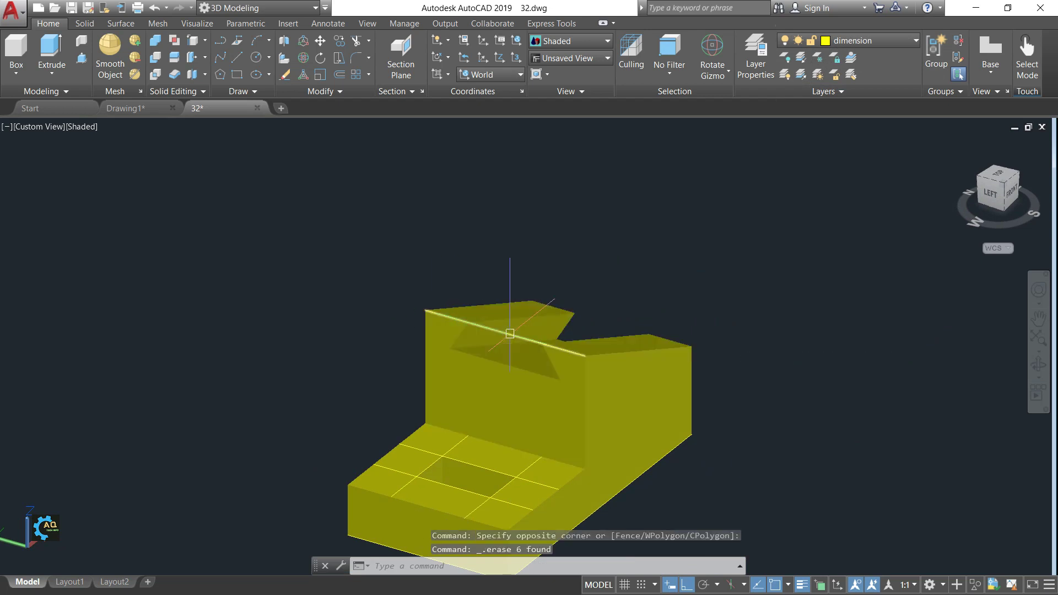
left_click(475, 324)
key("Delete")
middle_click_drag(353, 398, 352, 351)
left_click(332, 339)
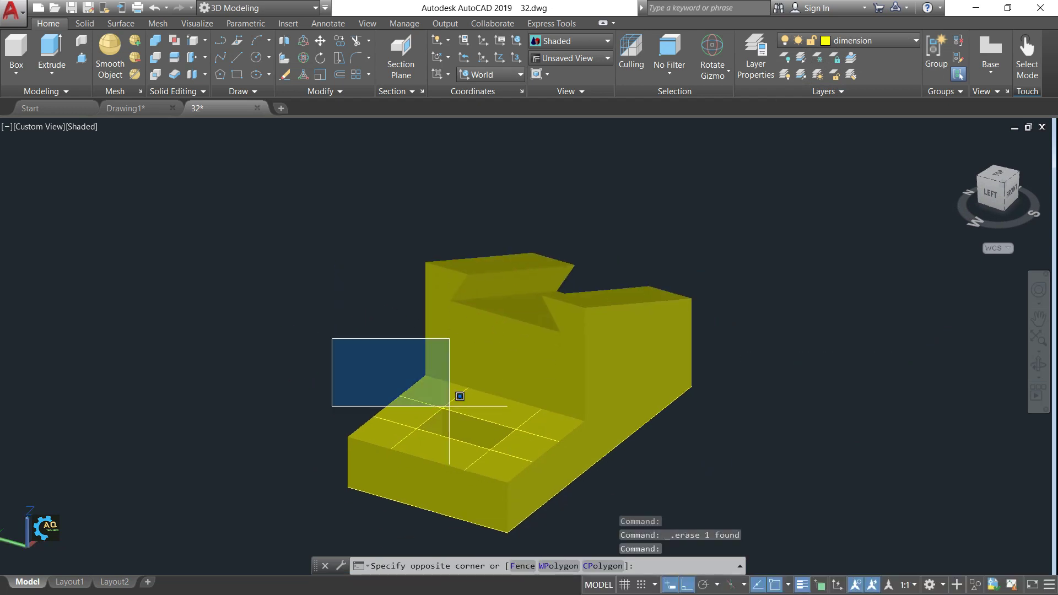
left_click(602, 506)
key("Delete")
middle_click_drag(274, 419, 256, 384)
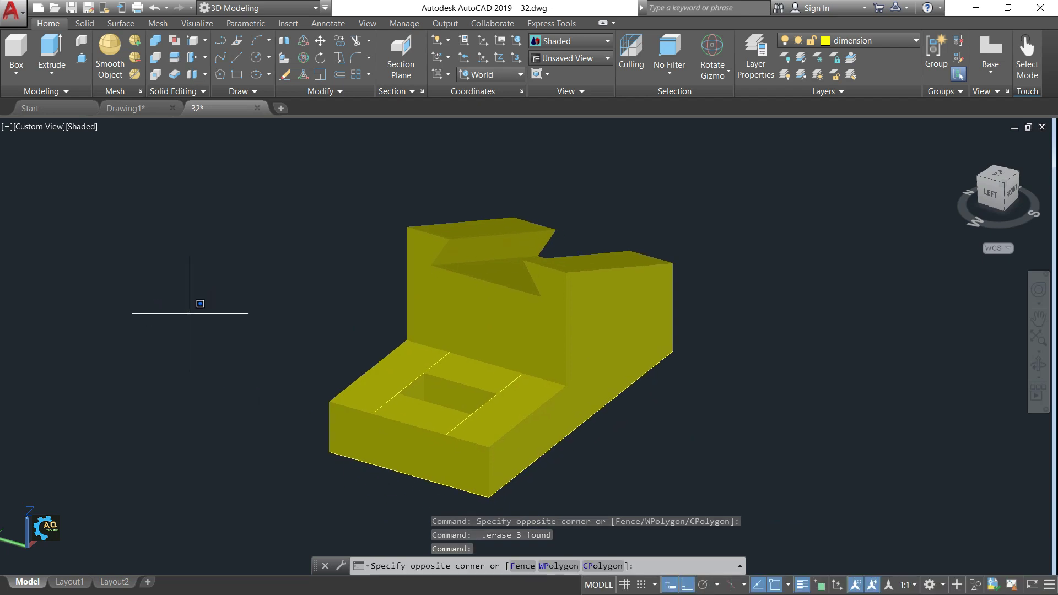
left_click(188, 312)
left_click(742, 513)
key("Delete")
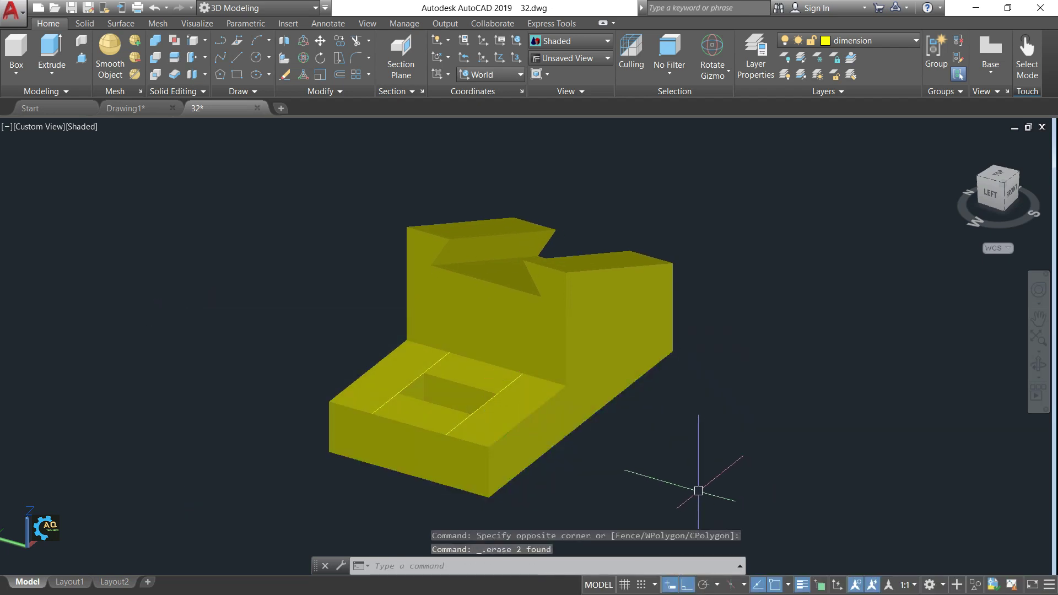
Check the remaining solids and switch to the SW Isometric view
left_click(259, 276)
left_click(524, 409)
left_click(574, 335)
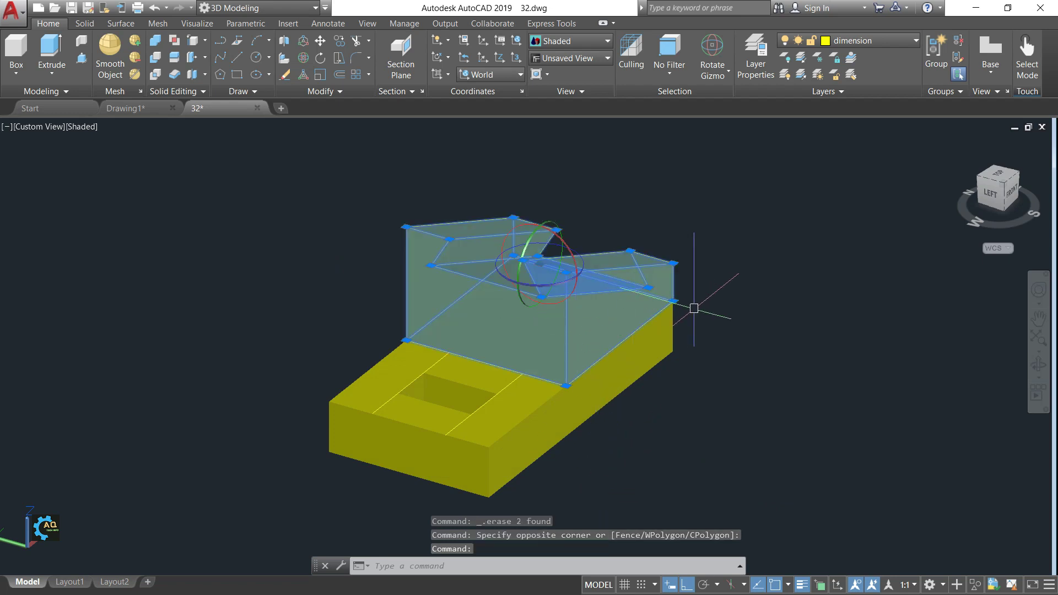
key("Escape")
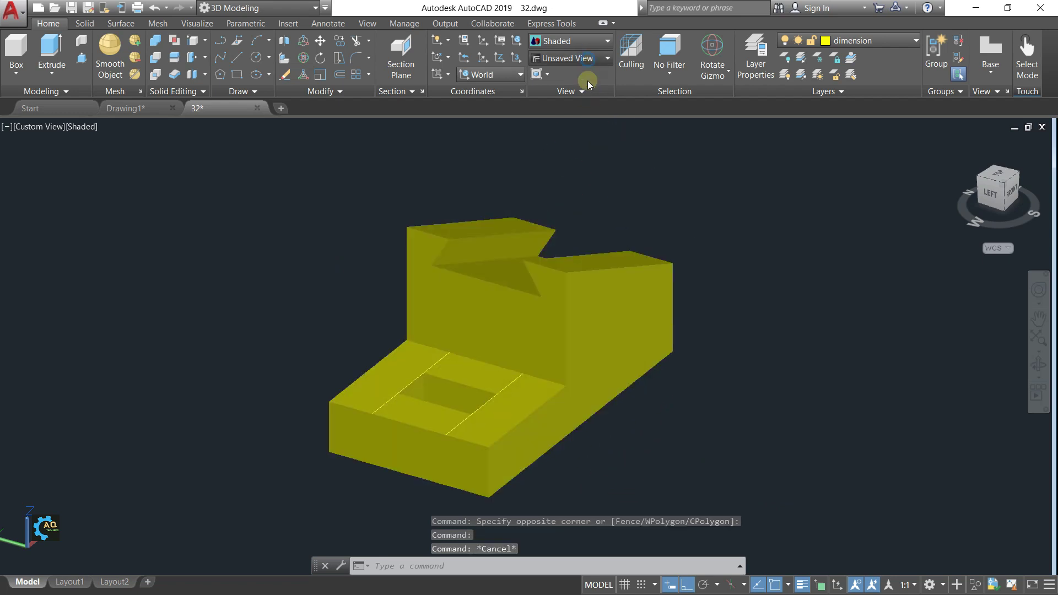
left_click(587, 61)
left_click(566, 156)
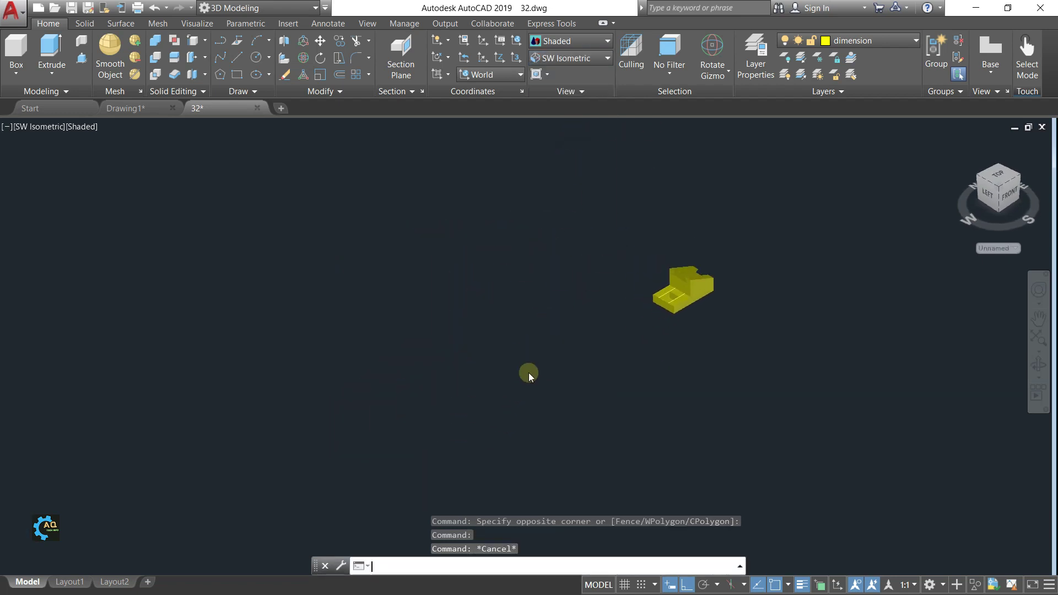
key("ctrl+a")
key("Escape")
scroll(487, 286, "down", 4)
left_click(486, 182)
left_click(166, 518)
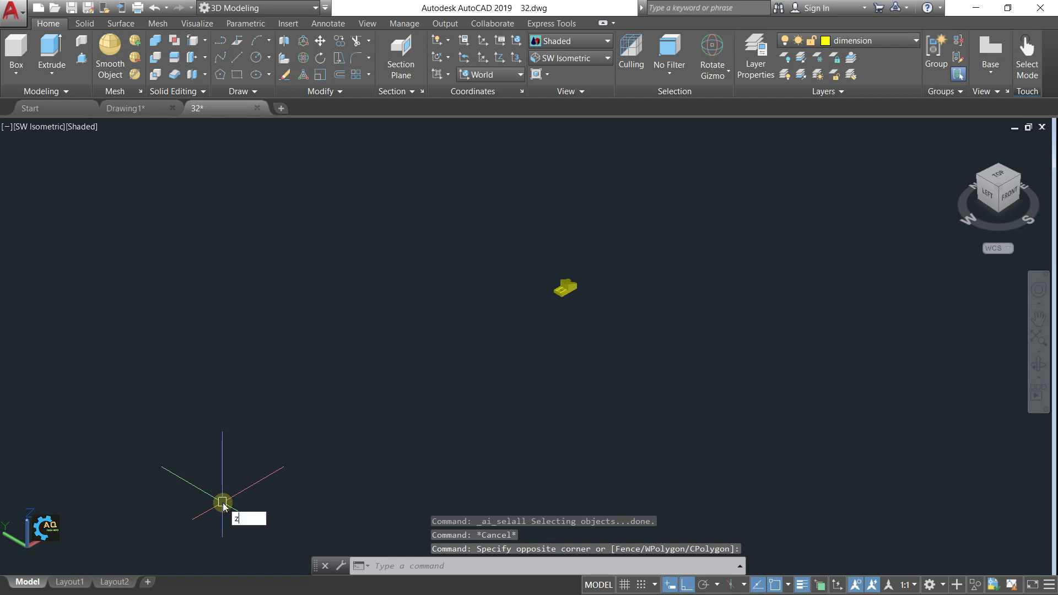
key("Return")
type("e")
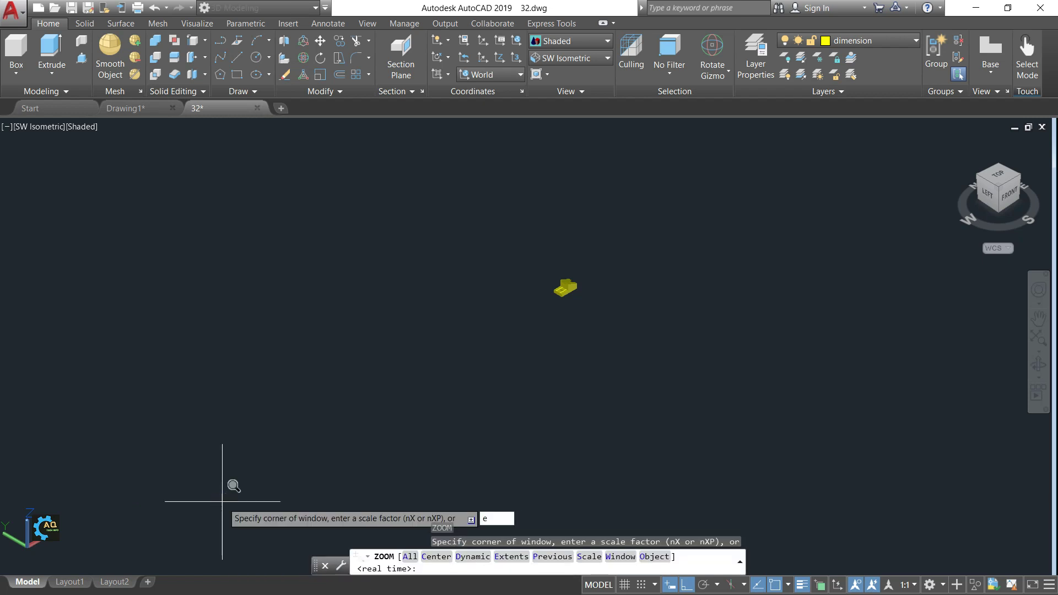
key("Return")
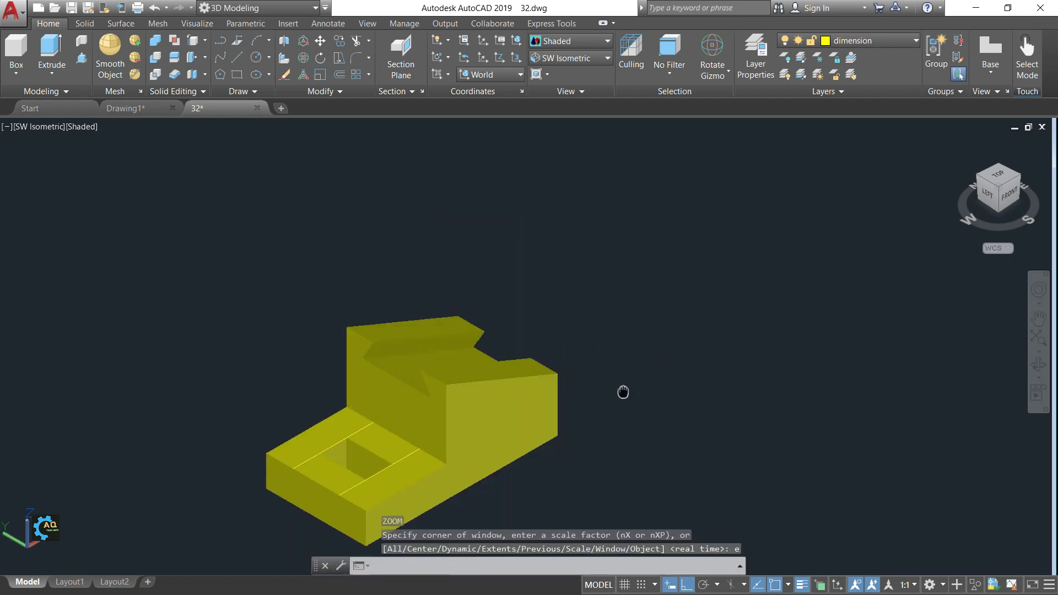
left_click(125, 109)
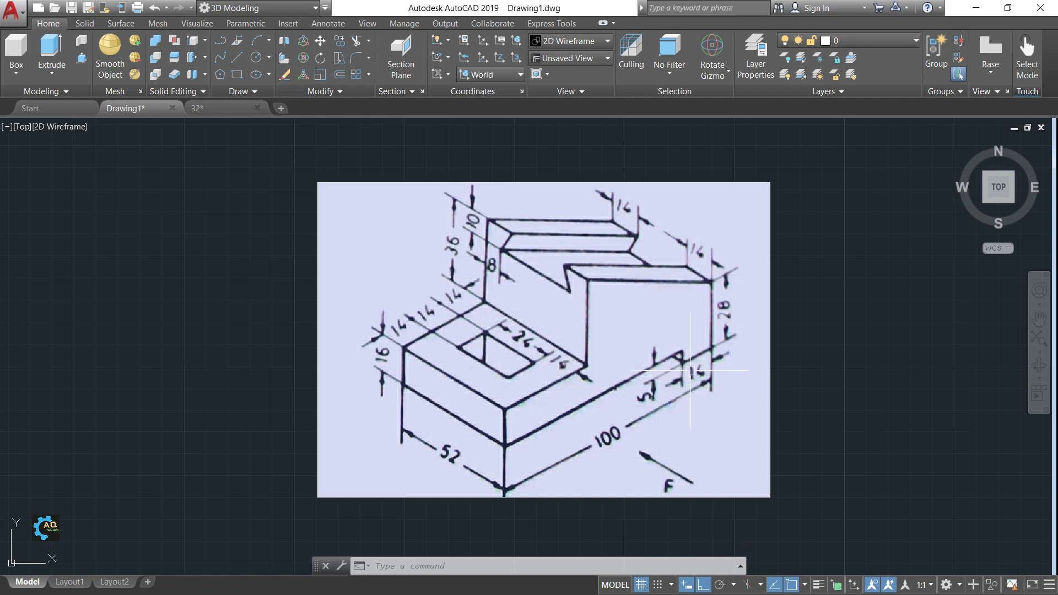
mouse_move(199, 108)
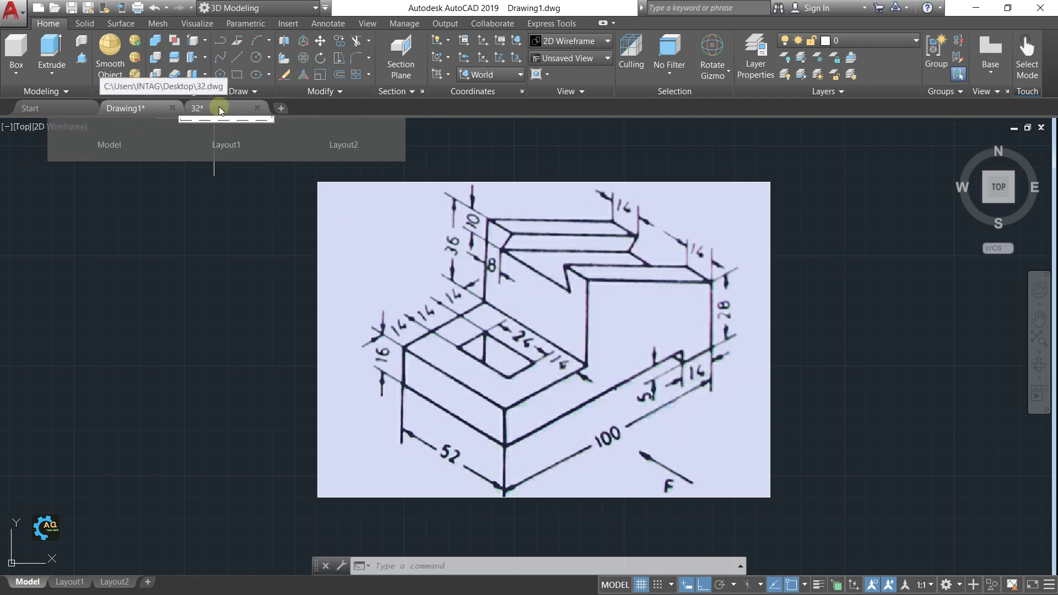
left_click(219, 107)
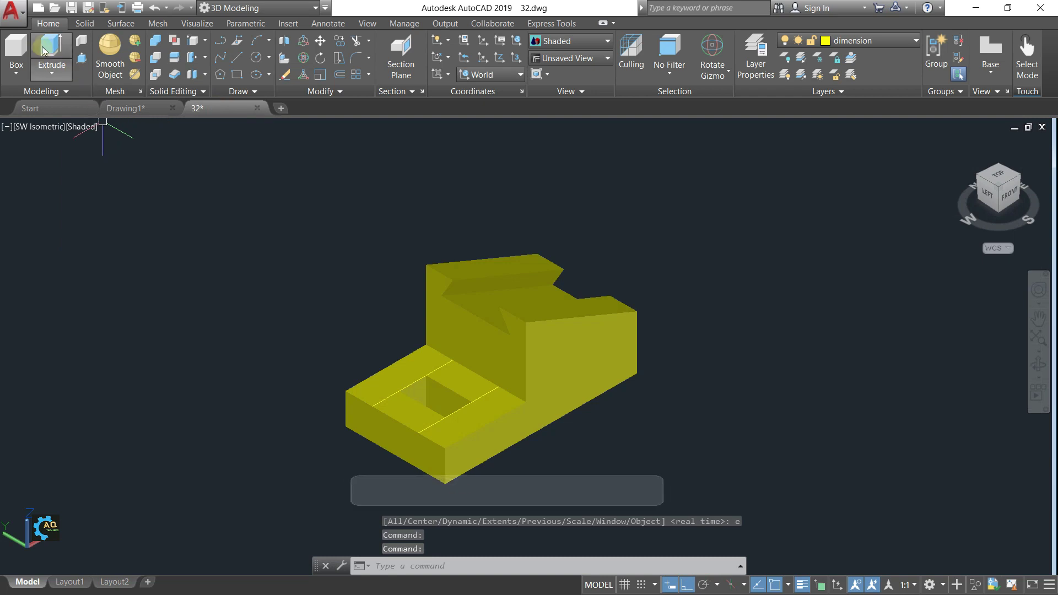
Create a box 86 long, 52 wide and 5 high beside the notched block
left_click(16, 47)
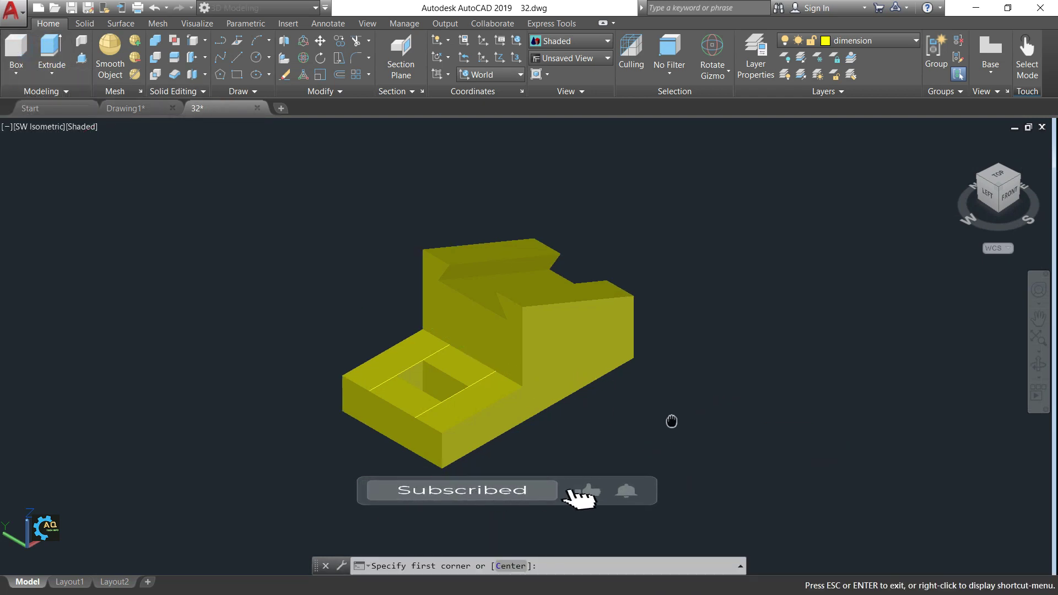
middle_click_drag(671, 420, 622, 355)
left_click(773, 462)
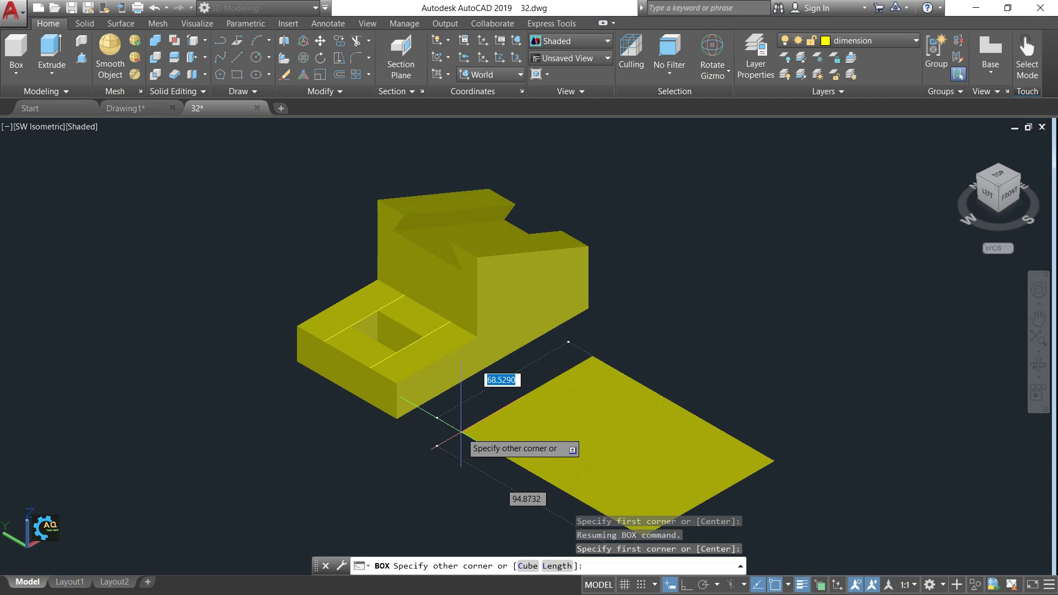
key("F10")
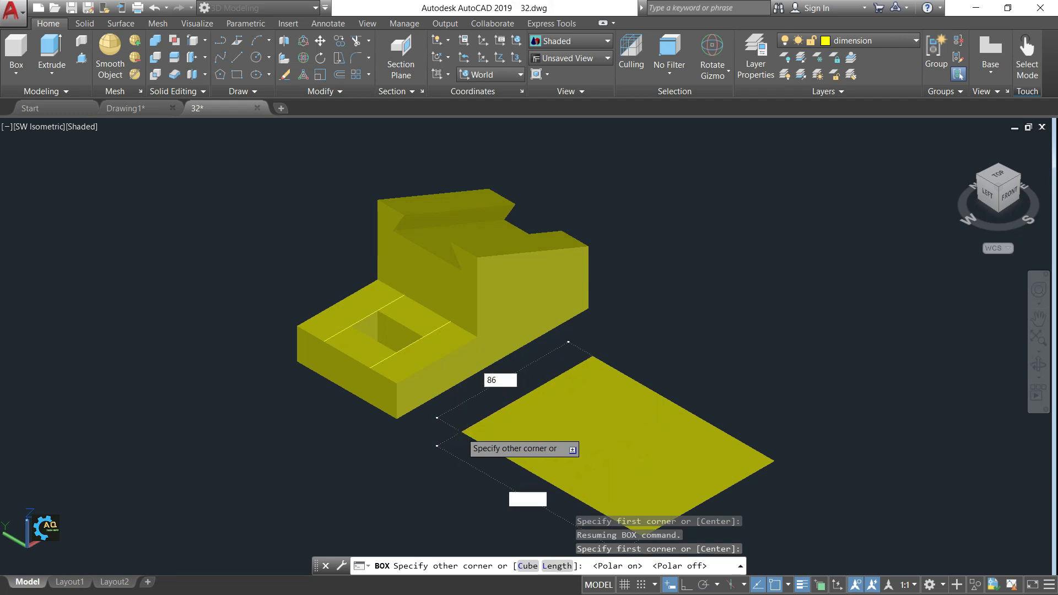
key("Tab")
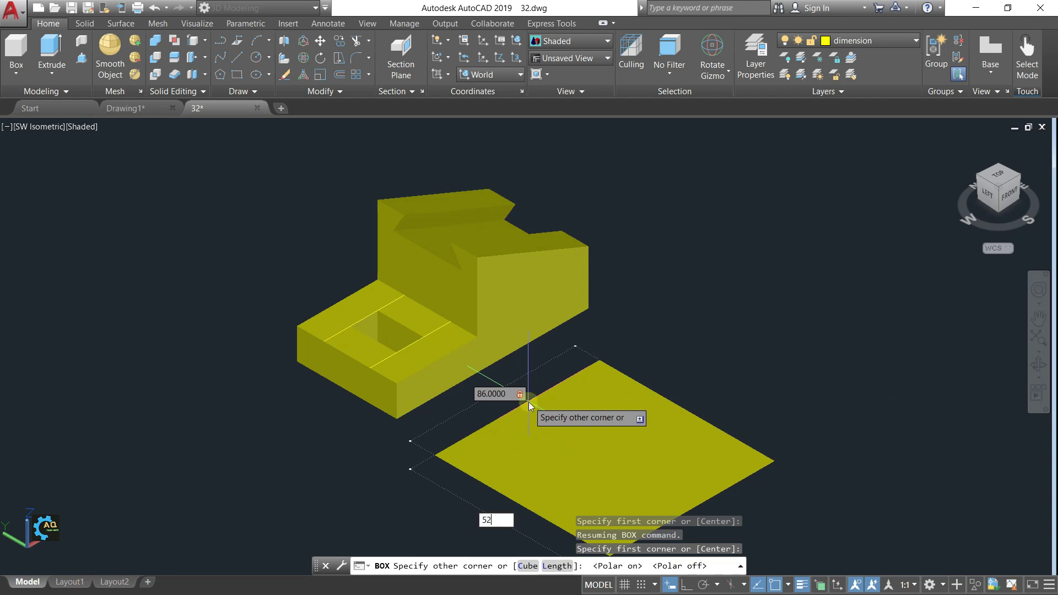
key("Return")
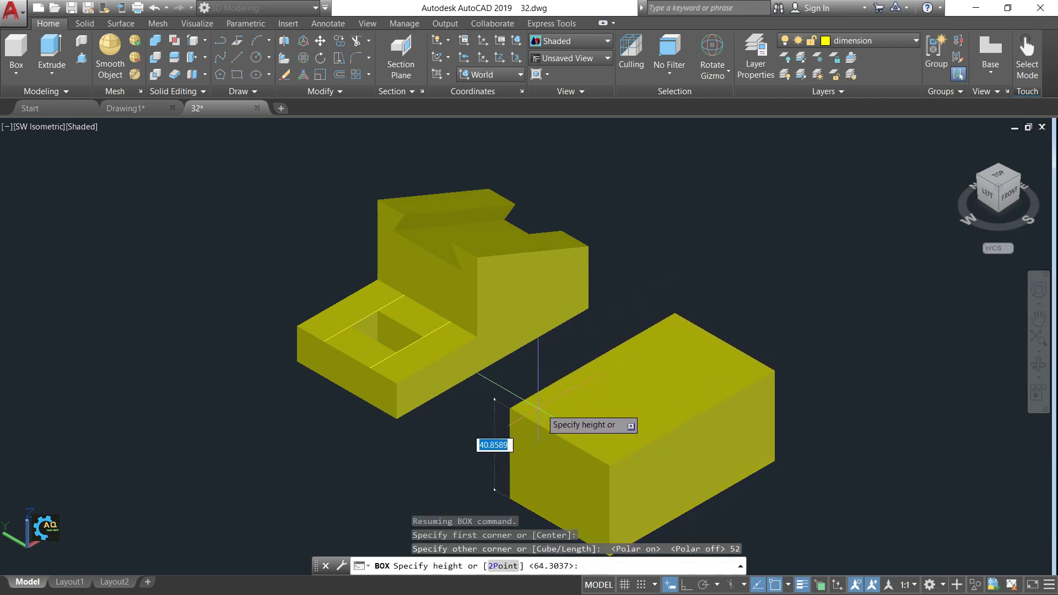
type("5")
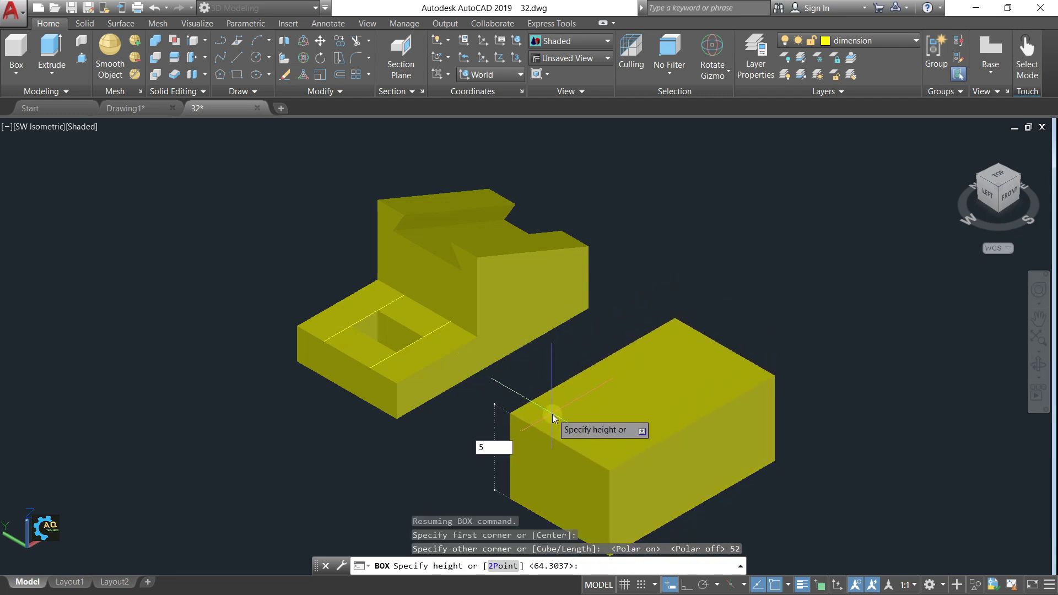
key("Return")
middle_click_drag(577, 413, 579, 366)
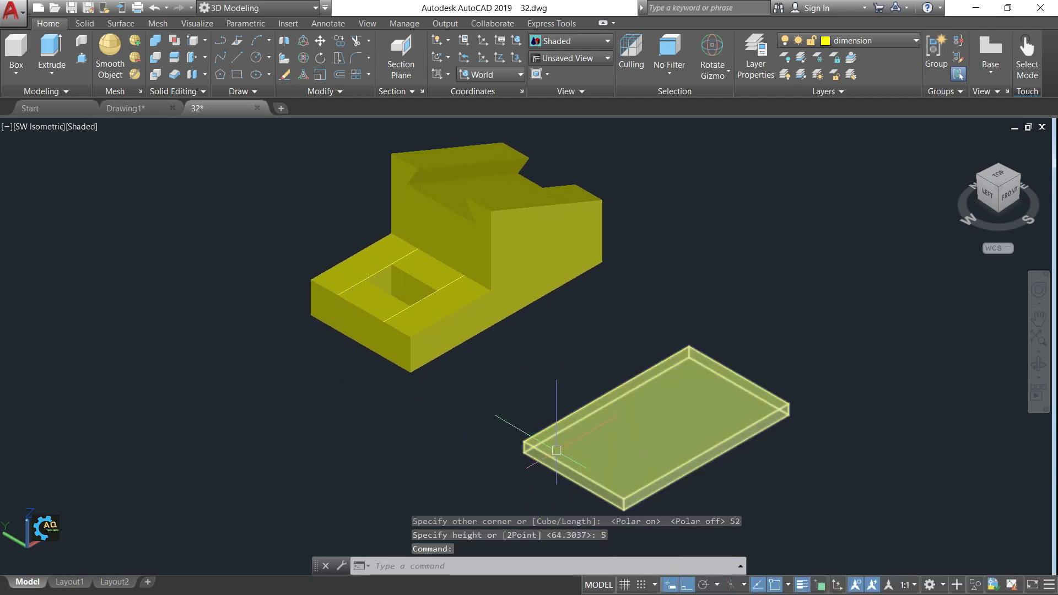
middle_click_drag(514, 458, 515, 413)
left_click(614, 401)
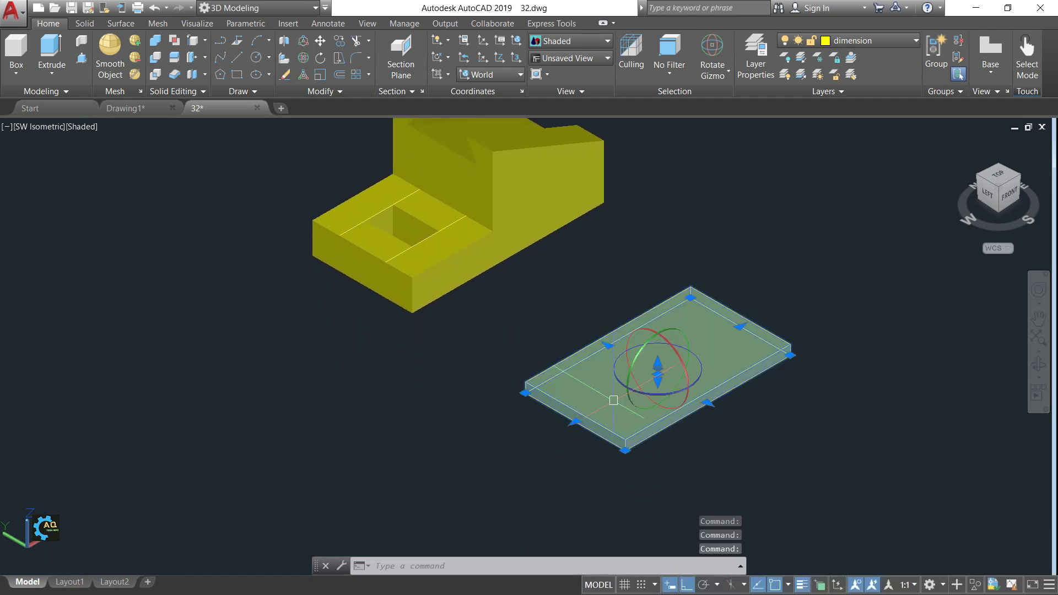
Put the thin slab on the Hatch layer so it turns blue
left_click(854, 40)
left_click(848, 122)
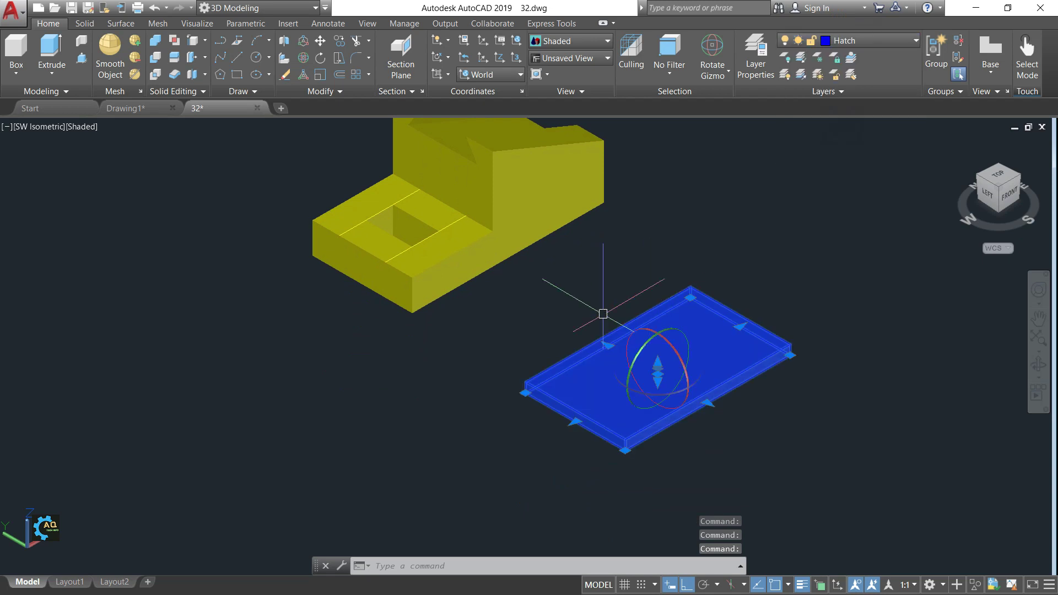
key("Escape")
scroll(623, 414, "up", 2)
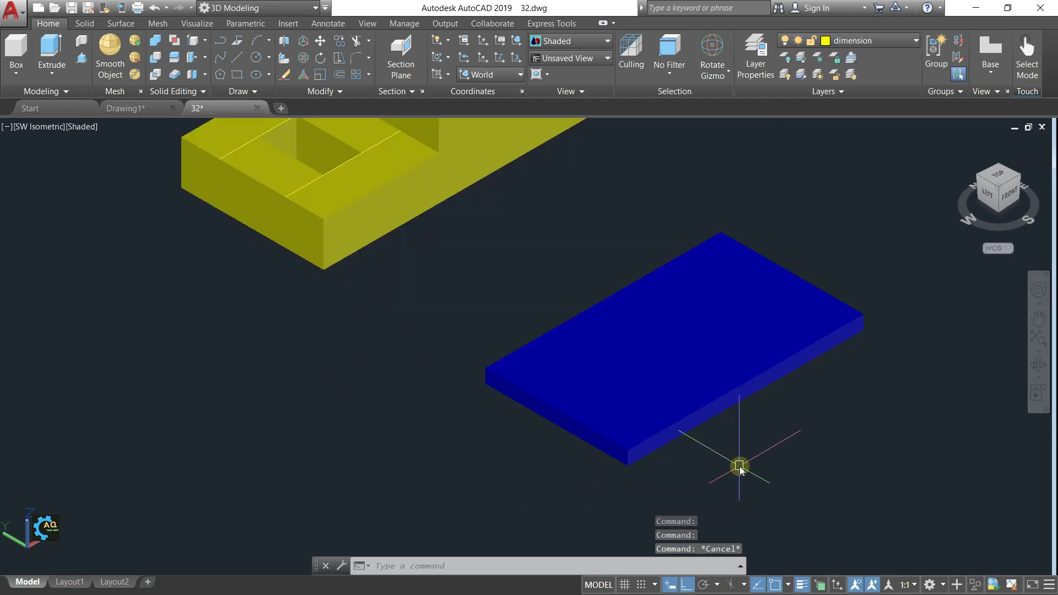
type("m")
Move the slab by its corner so it sits flush beneath the yellow base block
key("Return")
left_click(637, 456)
scroll(628, 466, "up", 3)
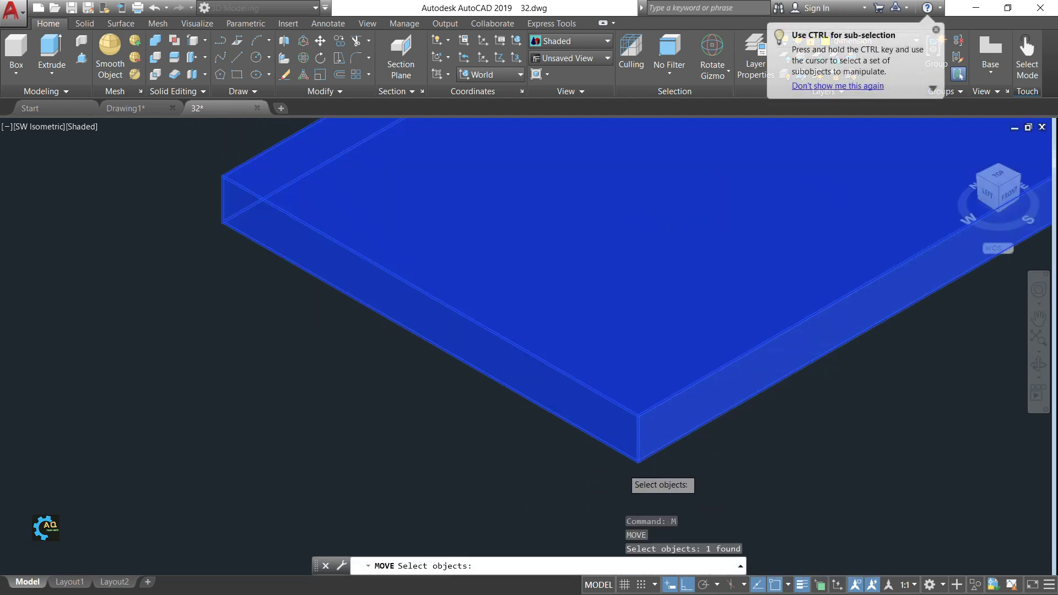
scroll(642, 468, "up", 2)
key("Return")
left_click(660, 439)
scroll(634, 419, "down", 5)
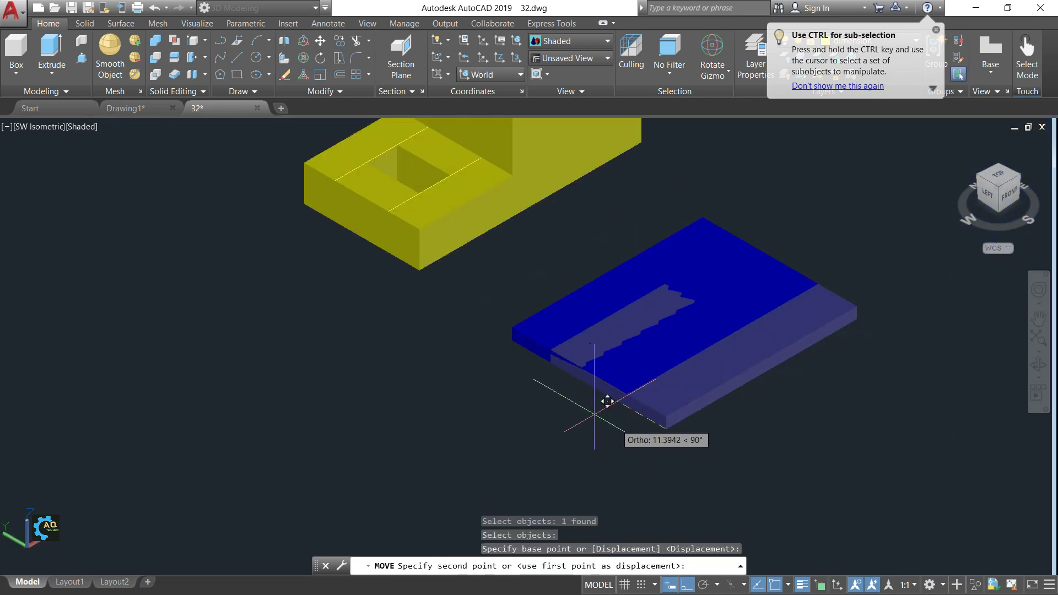
scroll(551, 358, "down", 2)
scroll(524, 329, "up", 3)
scroll(496, 300, "up", 2)
scroll(474, 331, "up", 1)
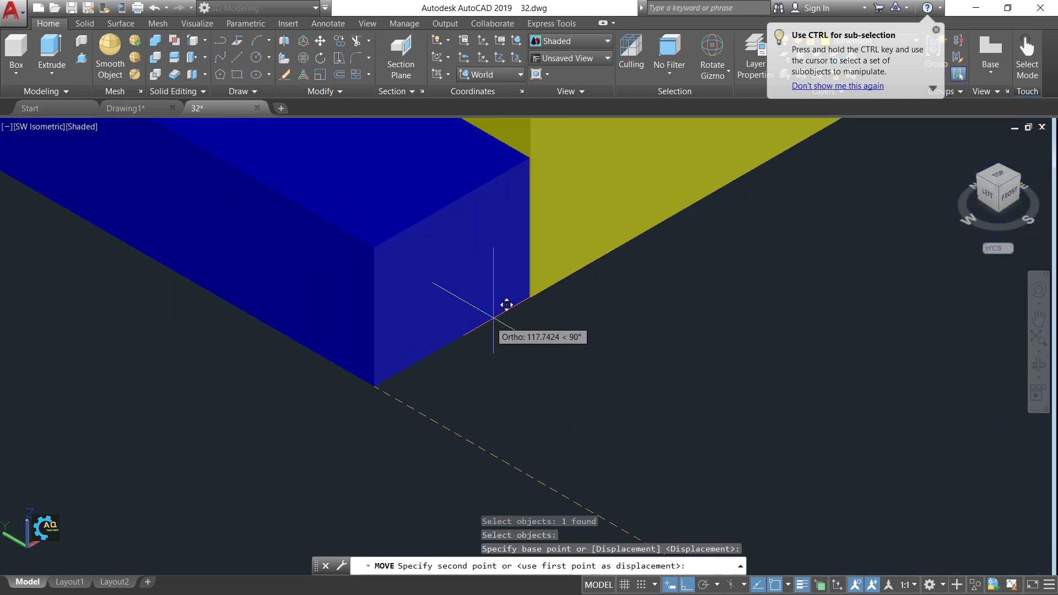
scroll(537, 293, "down", 2)
key("Escape")
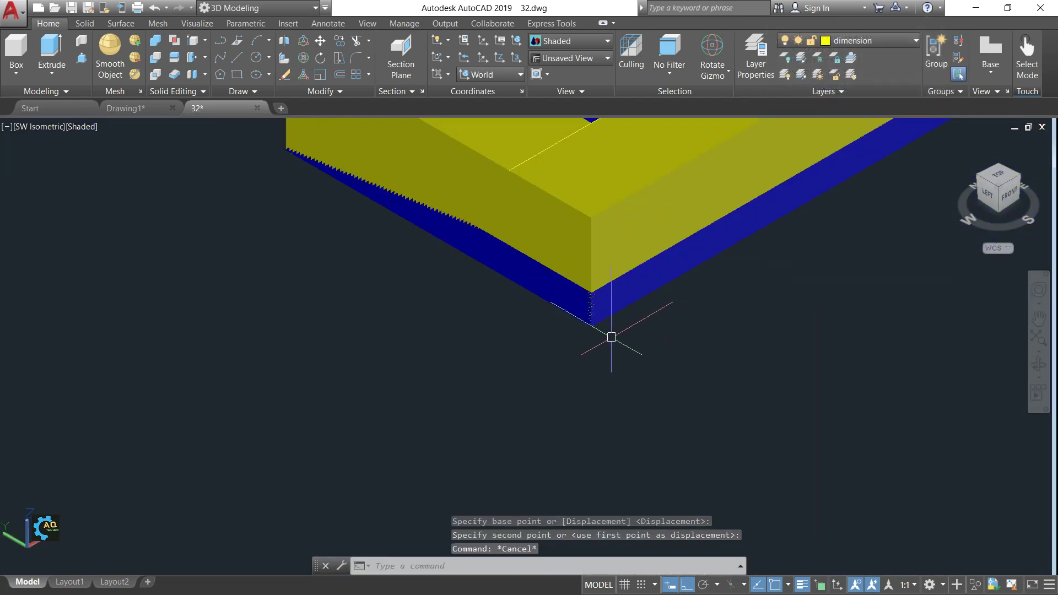
scroll(617, 337, "down", 4)
scroll(726, 314, "up", 2)
scroll(722, 310, "up", 3)
scroll(706, 338, "up", 1)
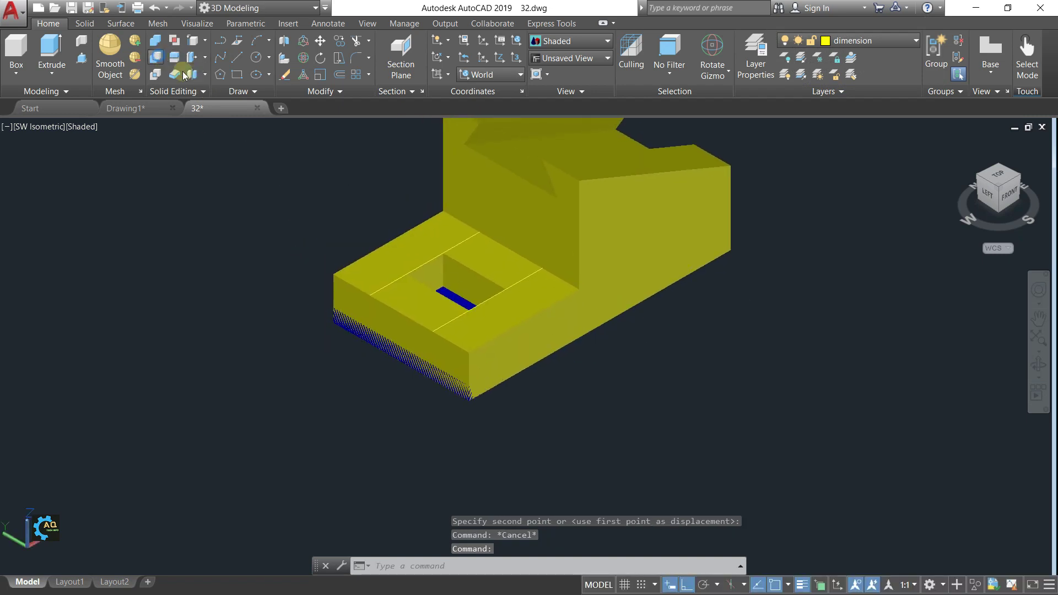
Subtract the thin blue slab from the yellow block, then orbit to inspect the underside
left_click(162, 59)
left_click(435, 311)
key("Return")
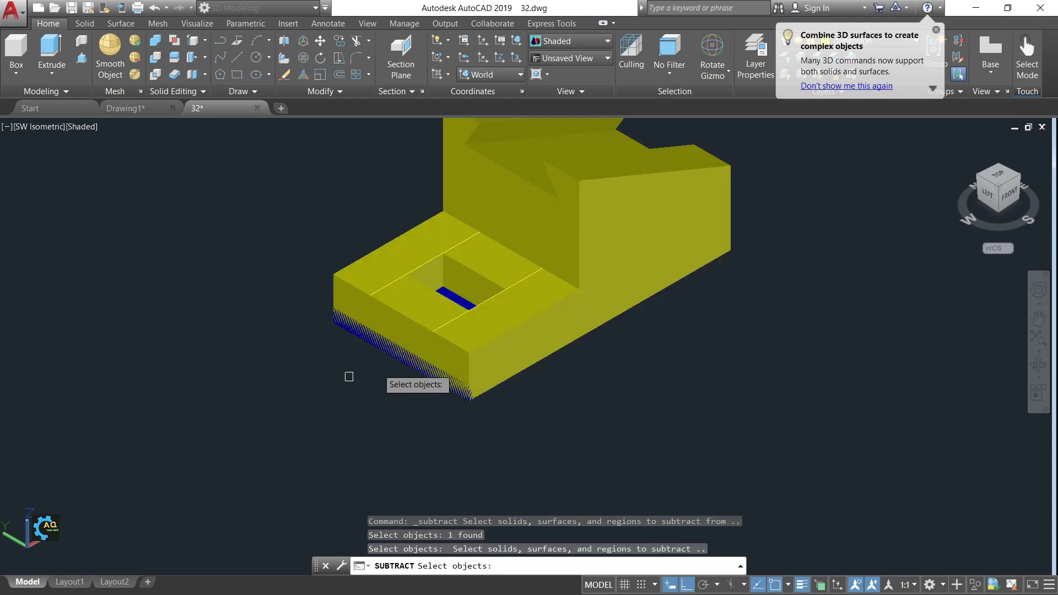
left_click(395, 354)
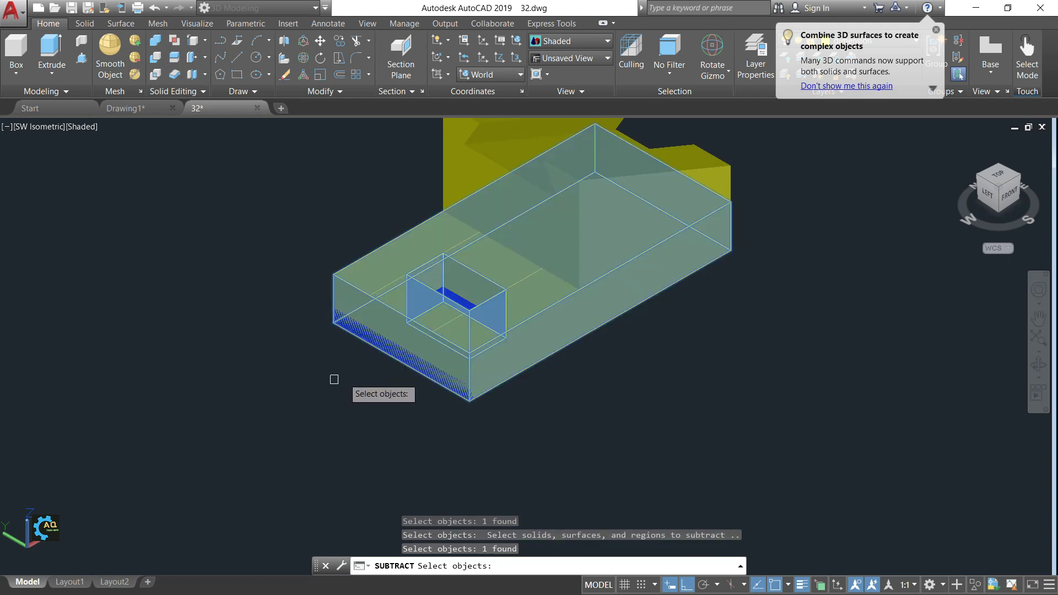
scroll(382, 369, "up", 2)
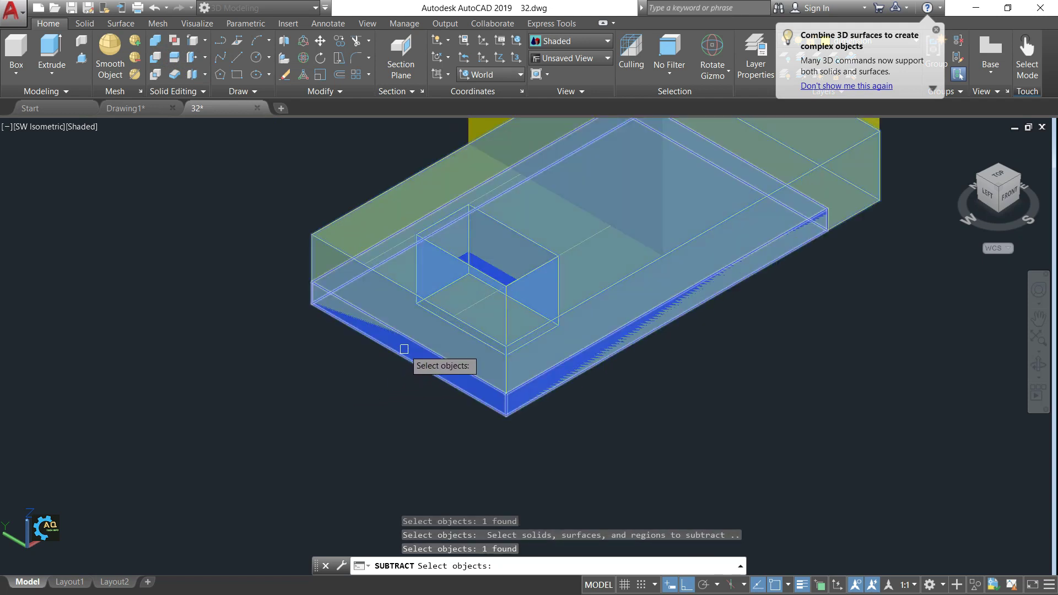
left_click(404, 349)
key("Return")
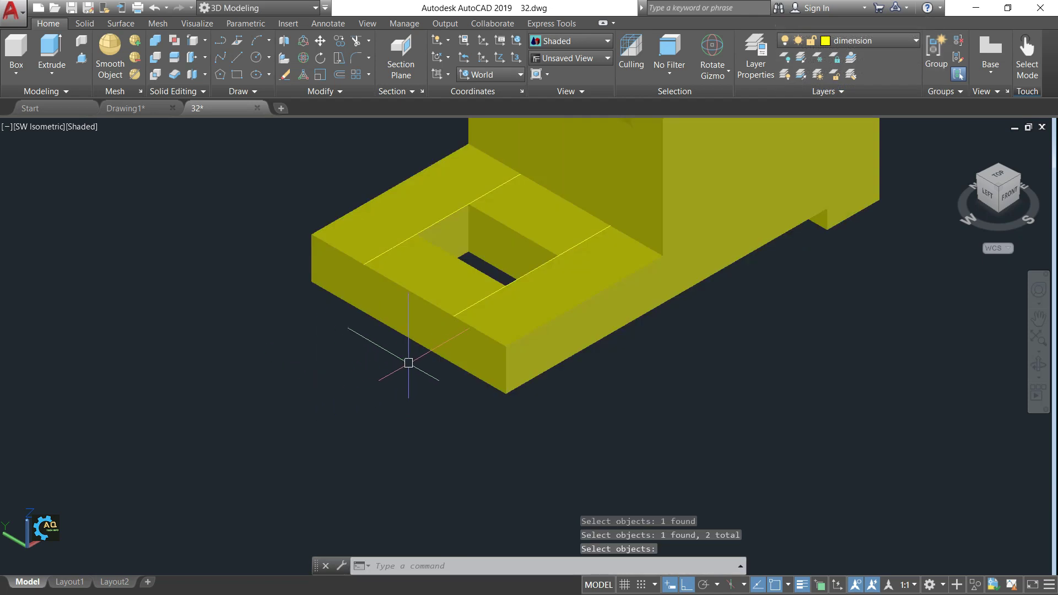
scroll(408, 362, "down", 2)
mouse_move(628, 366)
middle_mouse_down("shift")
mouse_move(543, 238)
mouse_move(609, 350)
middle_mouse_up("shift")
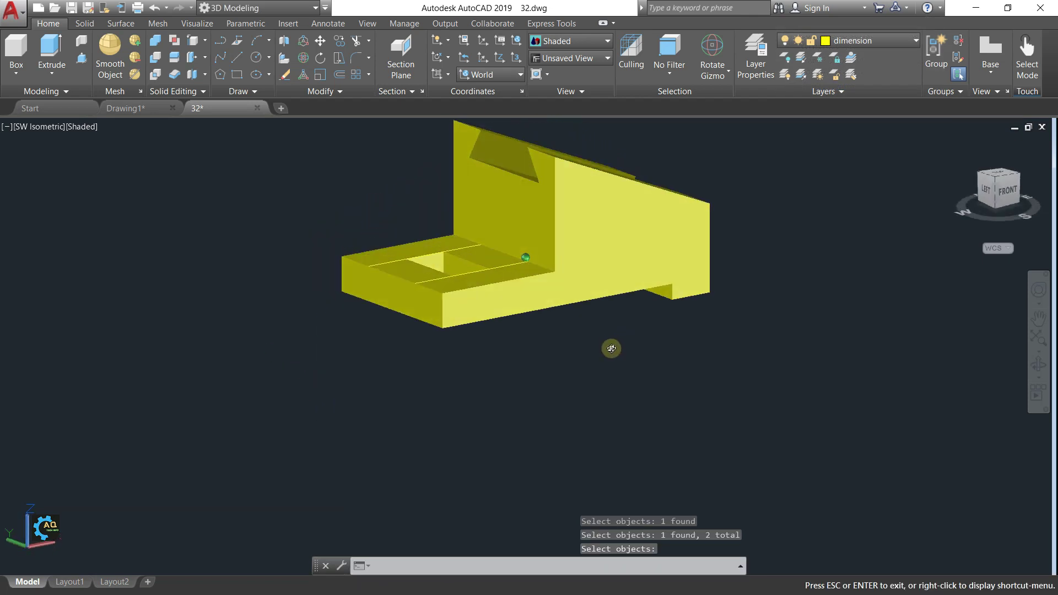
Switch to SW Isometric, recentre the model, and check it against the Drawing1 reference
left_click(583, 59)
left_click(572, 156)
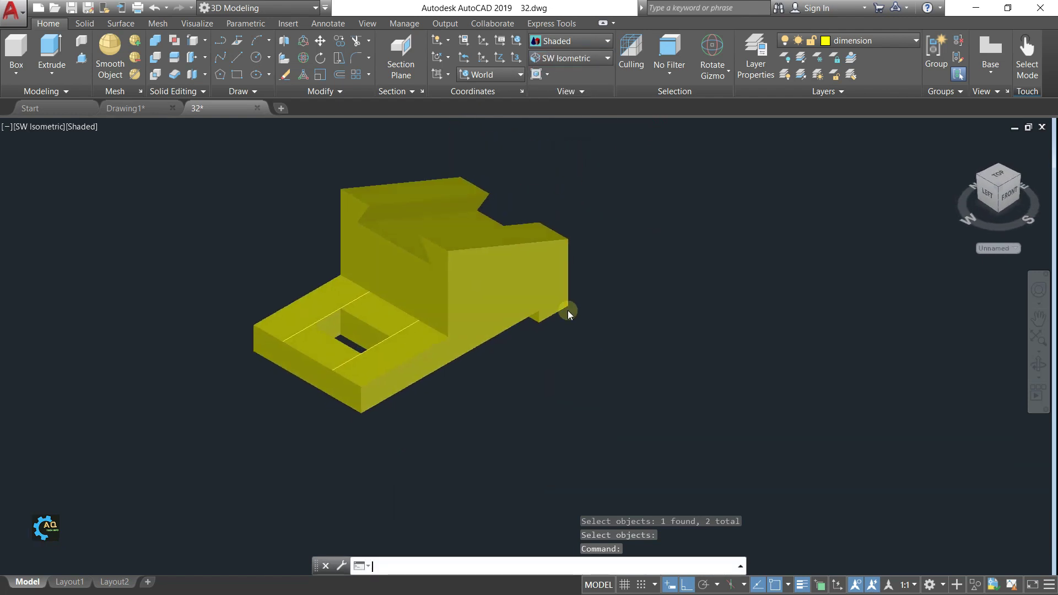
middle_click_drag(396, 295, 460, 303)
scroll(485, 305, "up", 2)
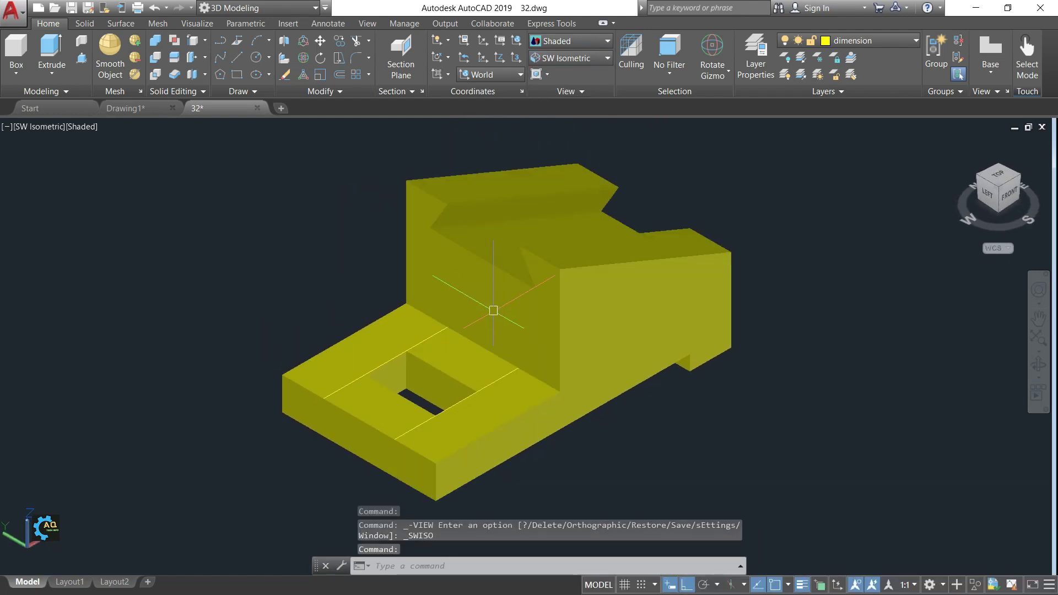
left_click(157, 108)
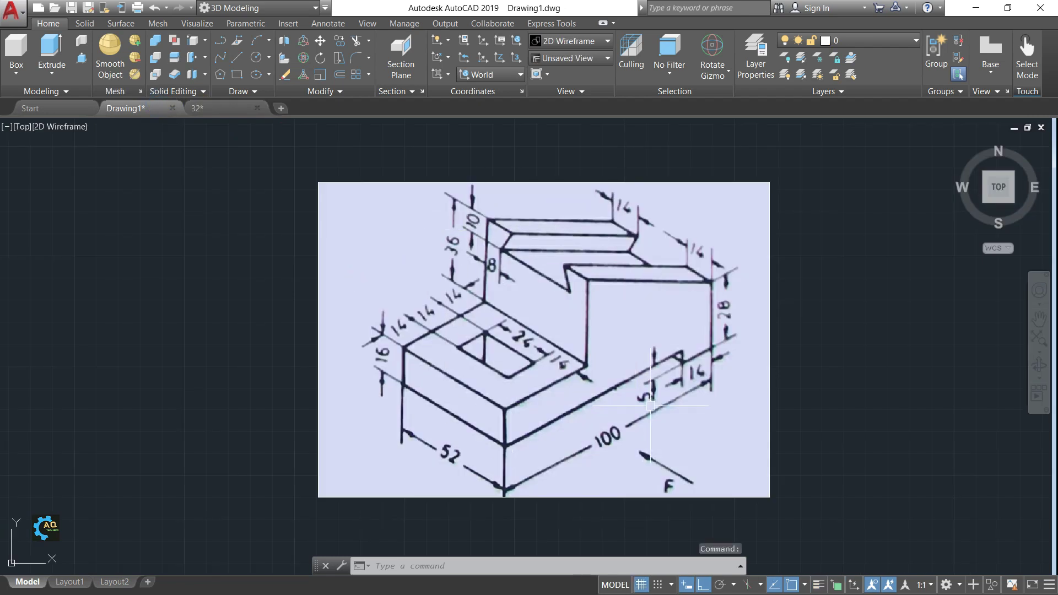
left_click(234, 109)
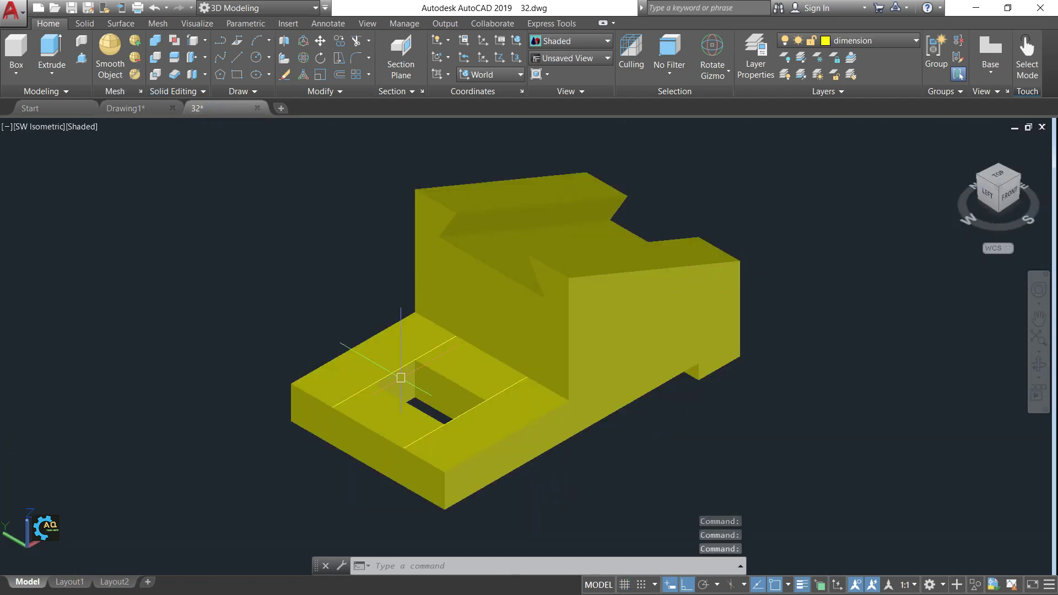